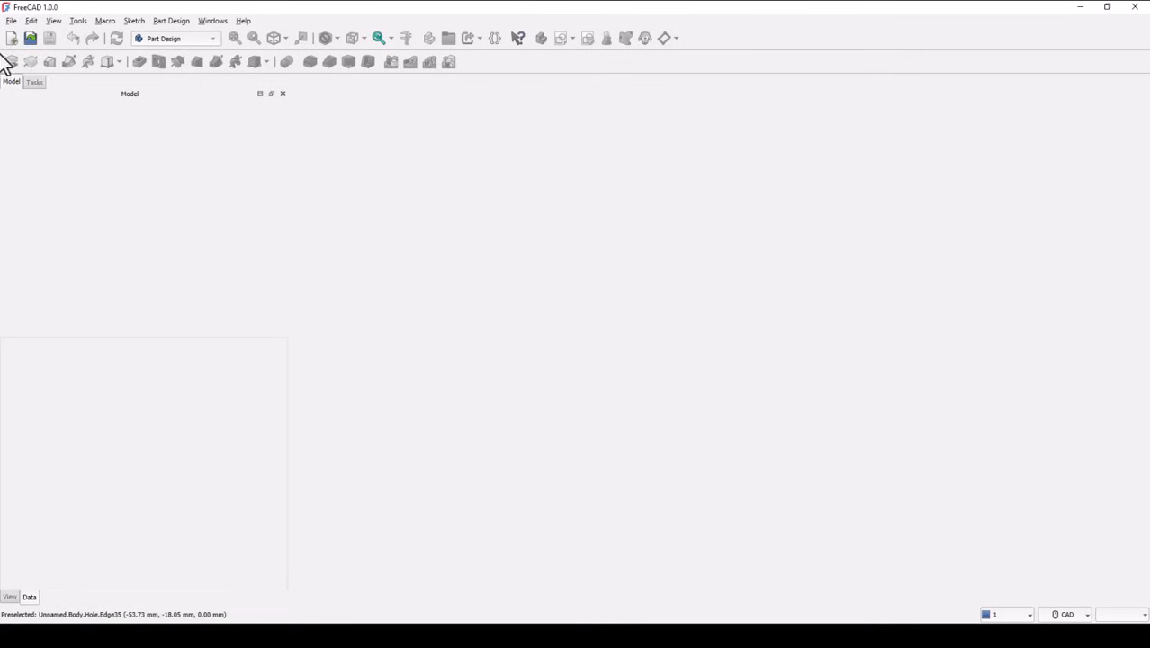
Step: Create a new document and view the available mouse navigation styles, keeping CAD
left_click(12, 37)
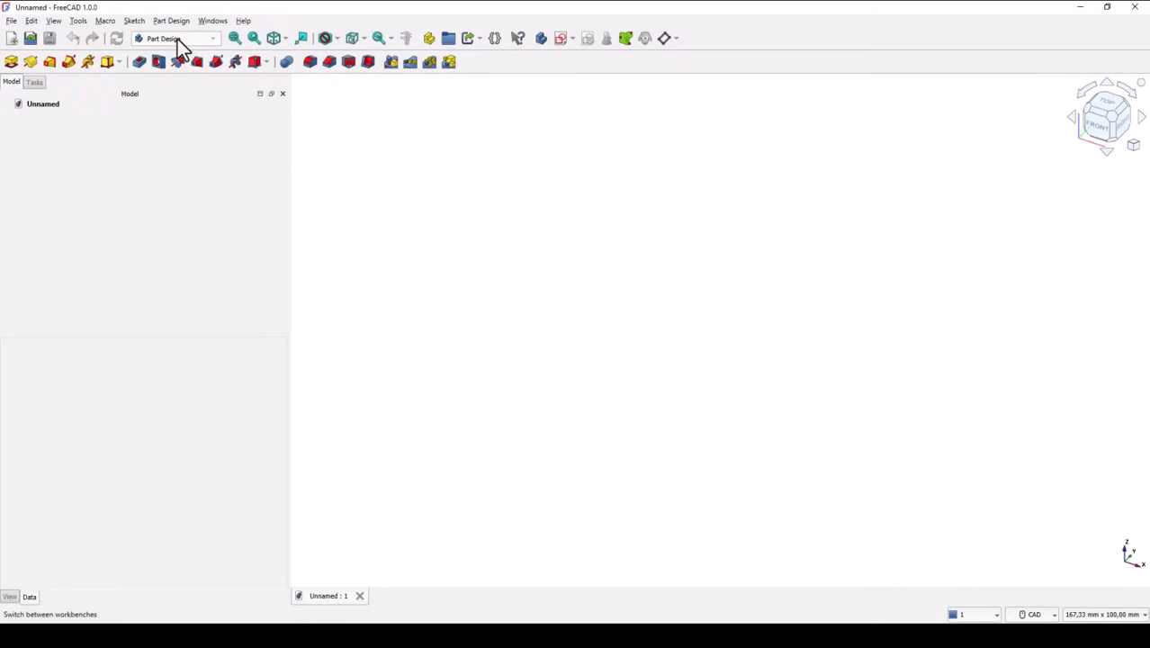
left_click(1037, 616)
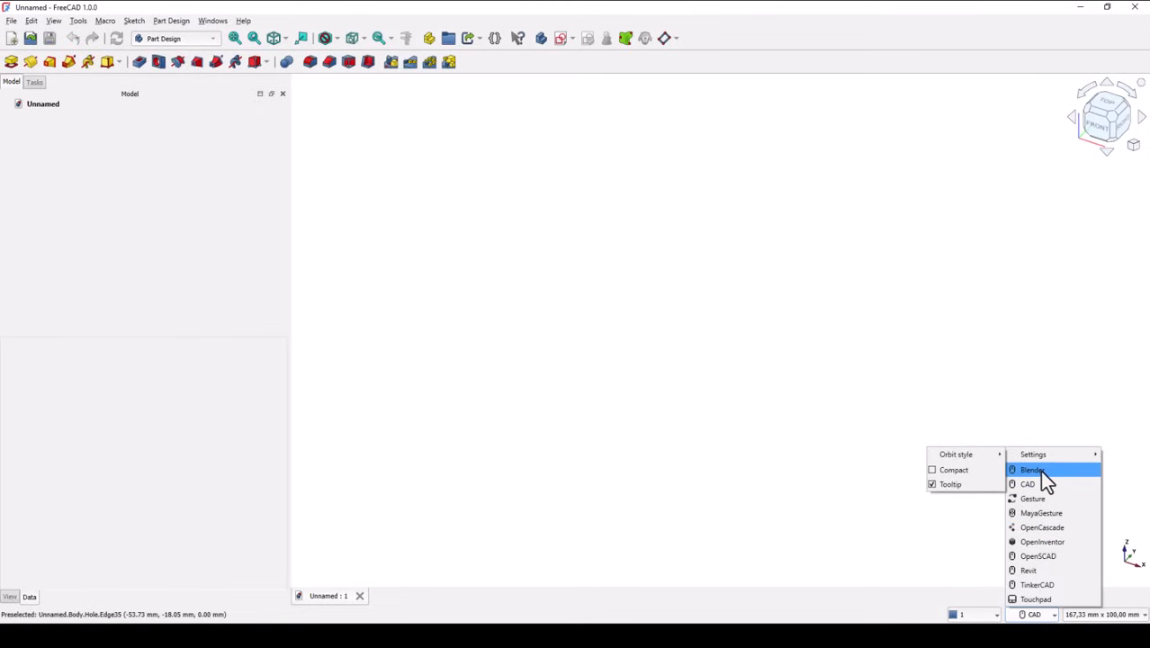
left_click(855, 337)
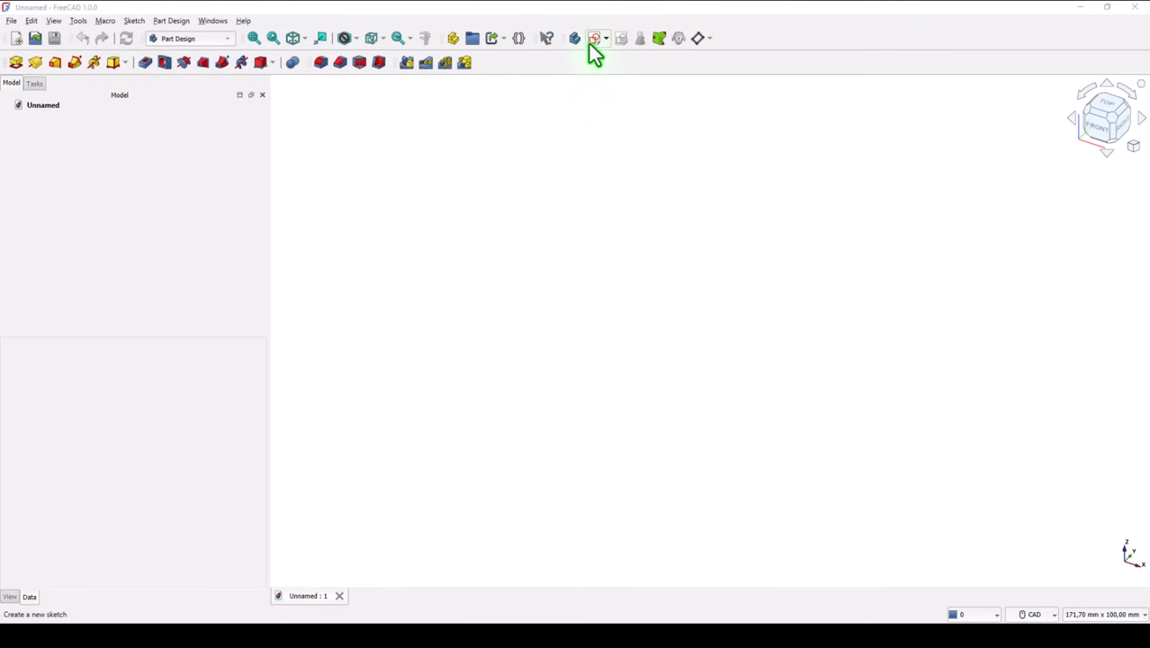
Step: Start a sketch on the XZ plane and draw a 68 mm diameter circle centred on the origin
left_click(592, 40)
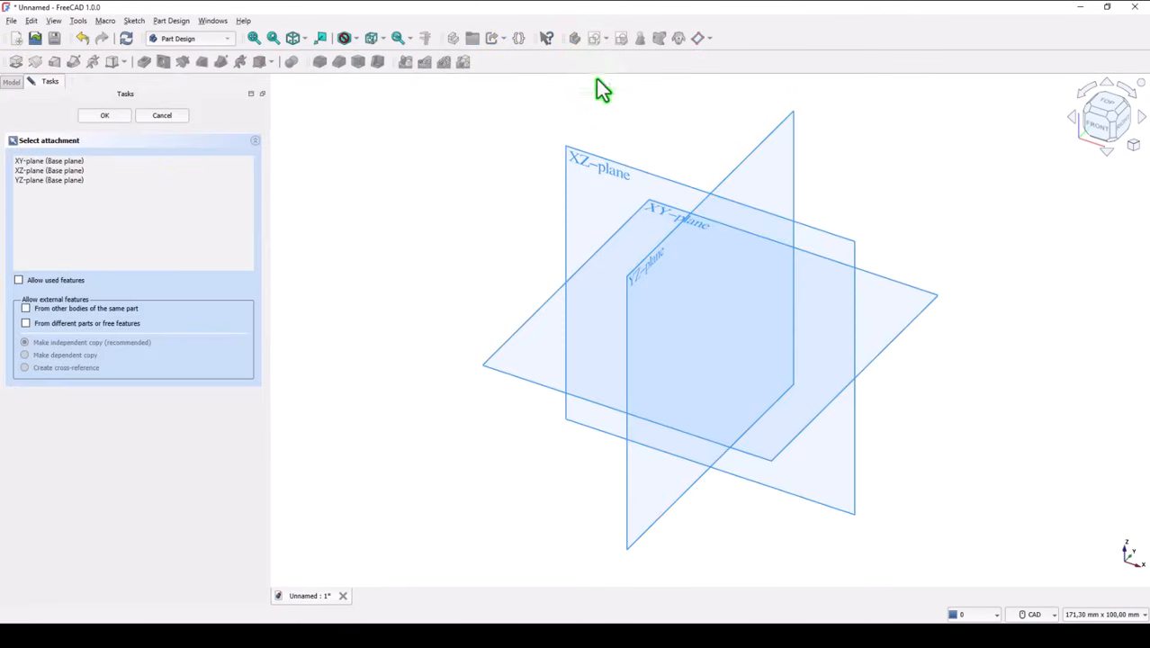
left_click(594, 171)
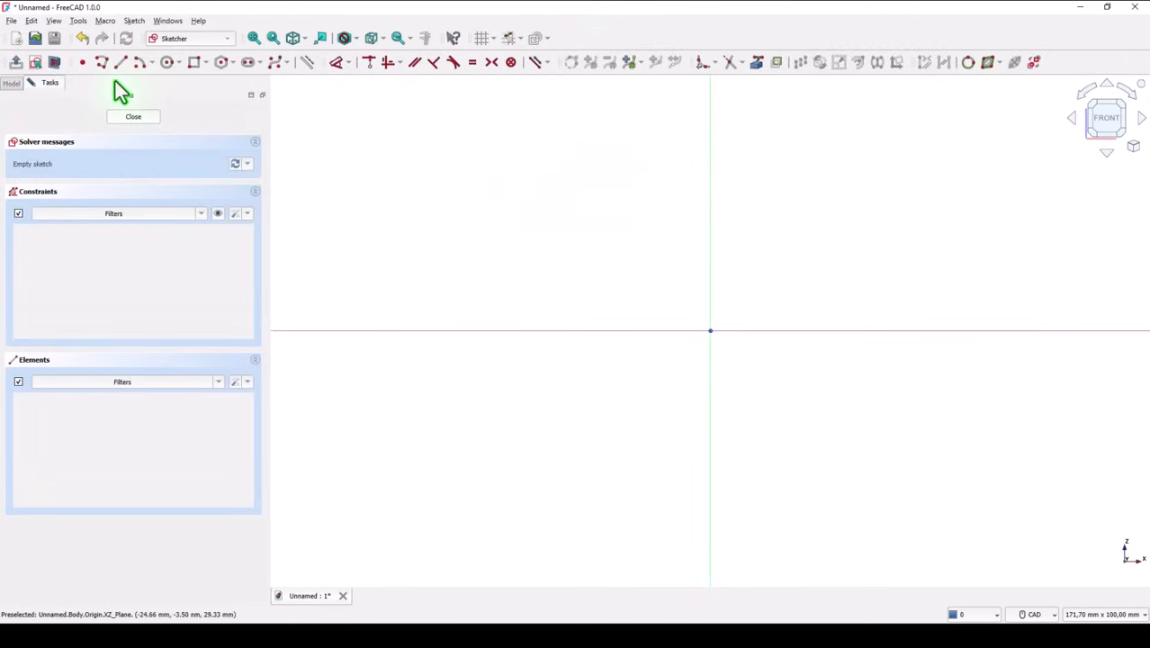
left_click(167, 63)
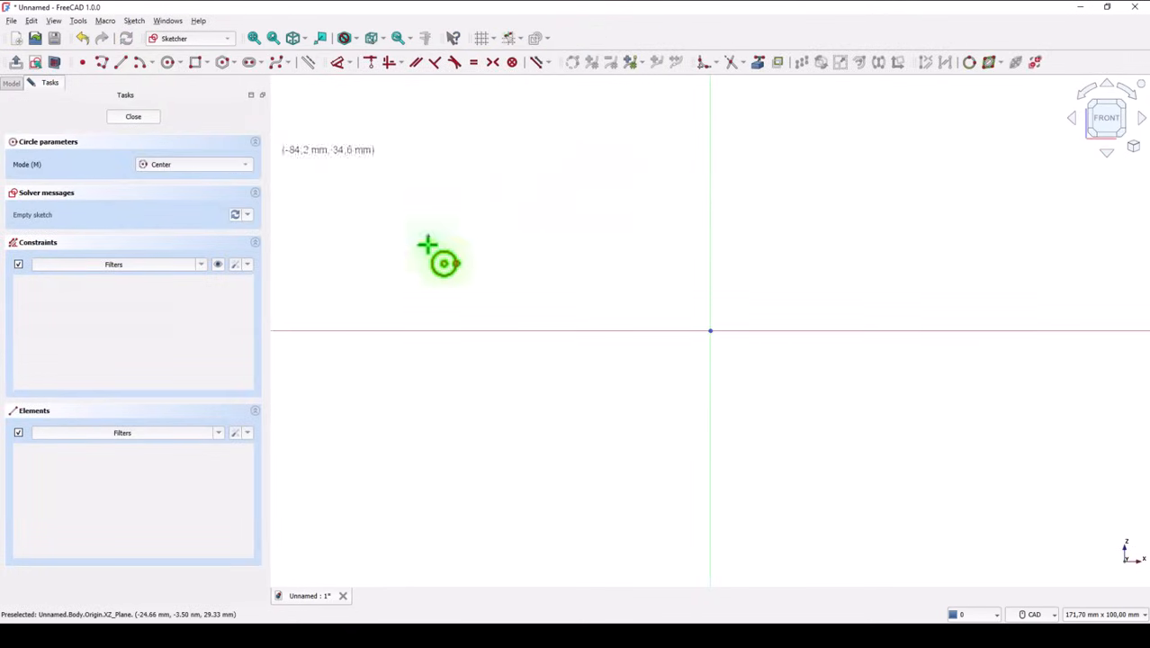
left_click(710, 330)
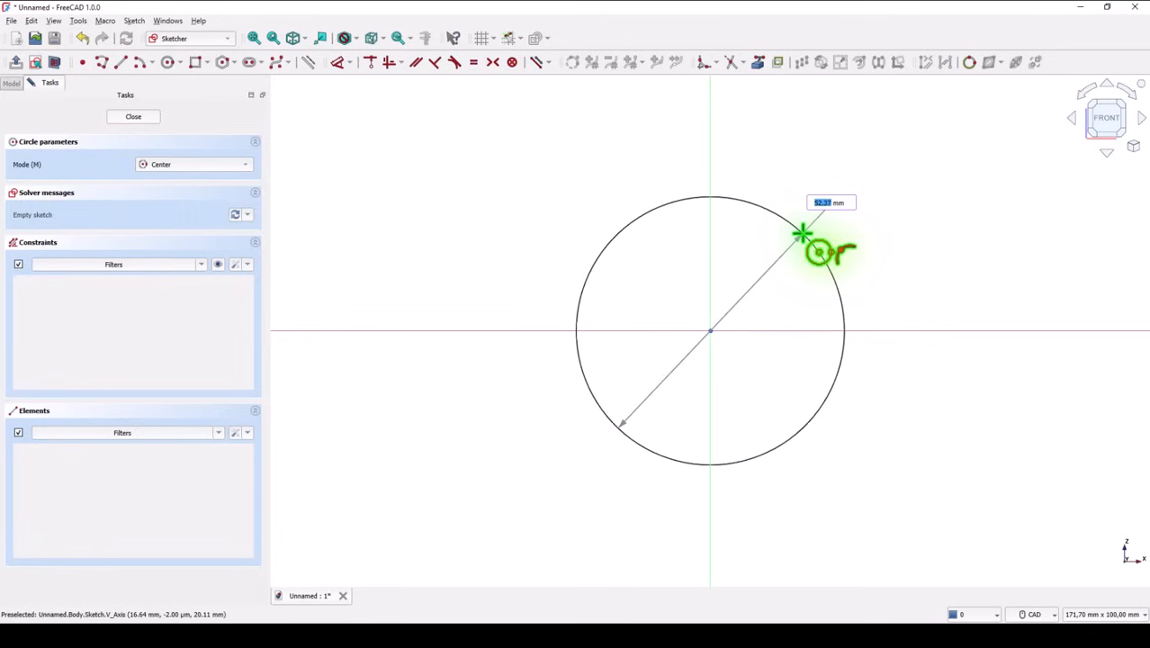
key("Return")
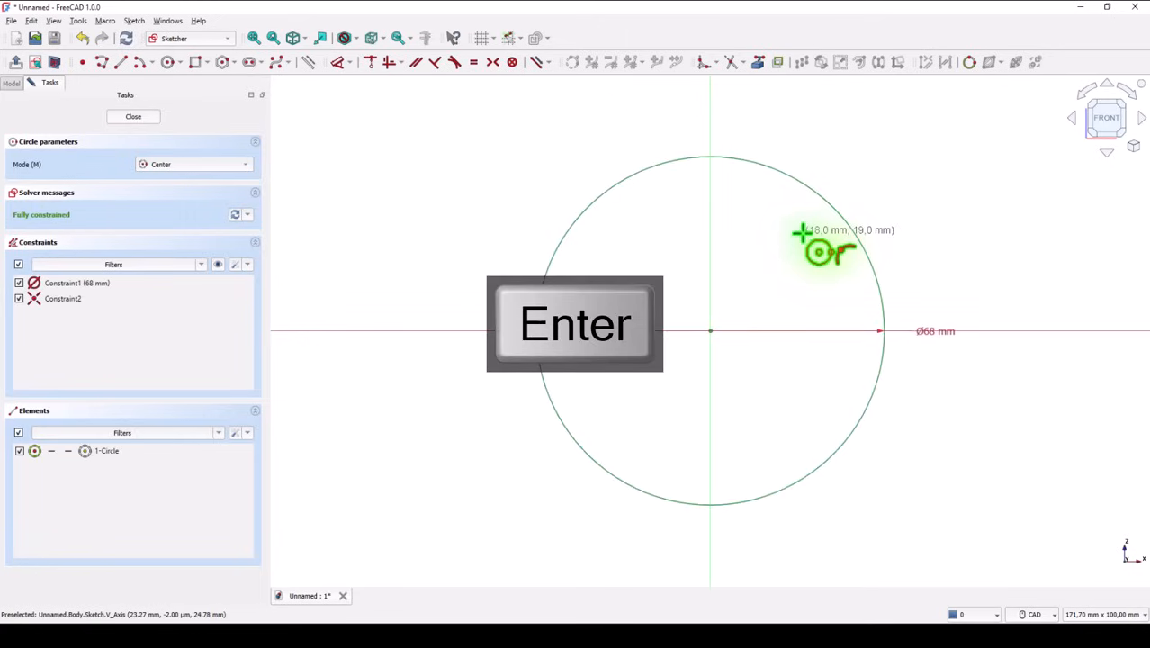
Step: Draw a three-segment polyline from the circle's topmost point, about 52 mm horizontally outward, 9 mm down and 29 mm back onto the circle
left_click(103, 61)
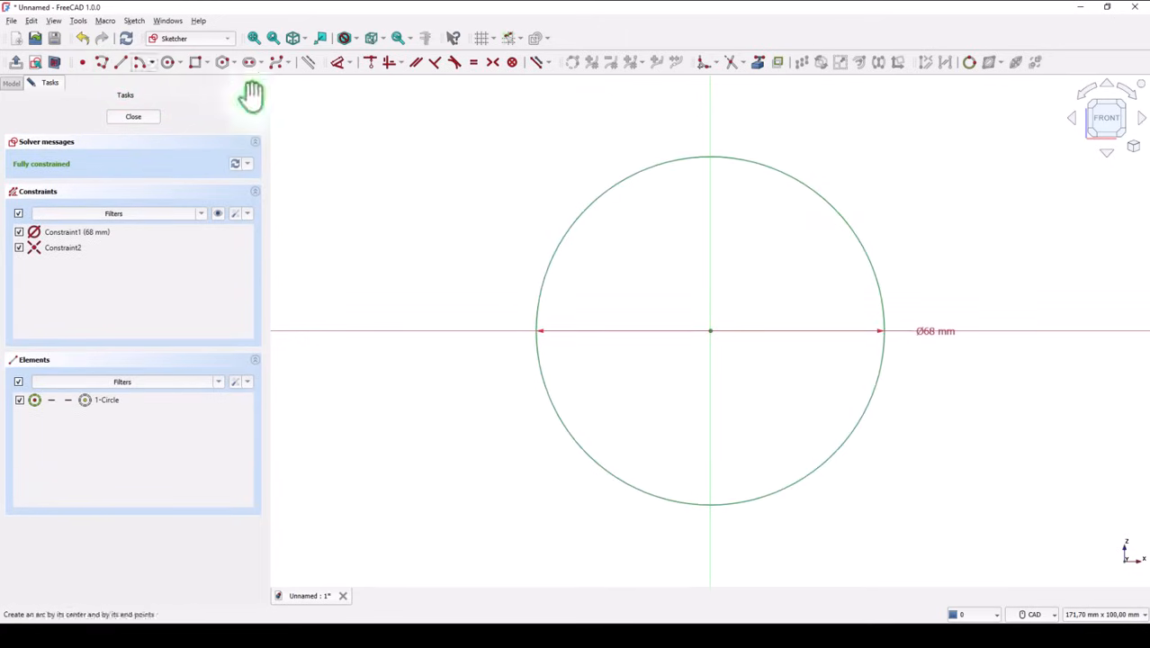
left_click(710, 155)
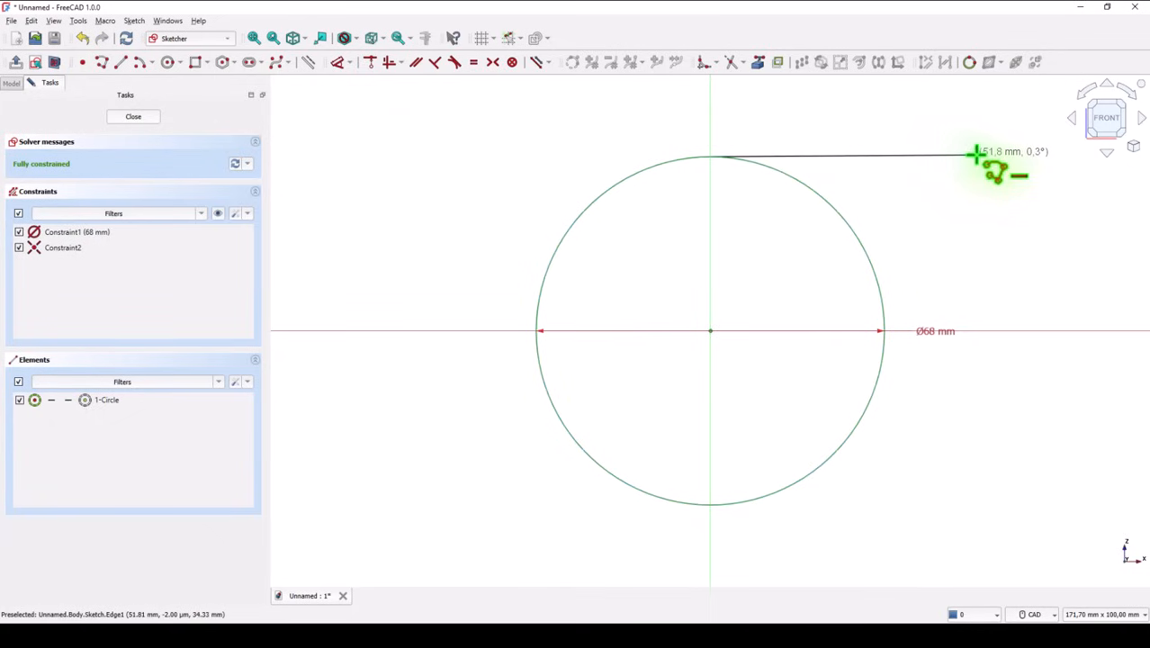
left_click(977, 156)
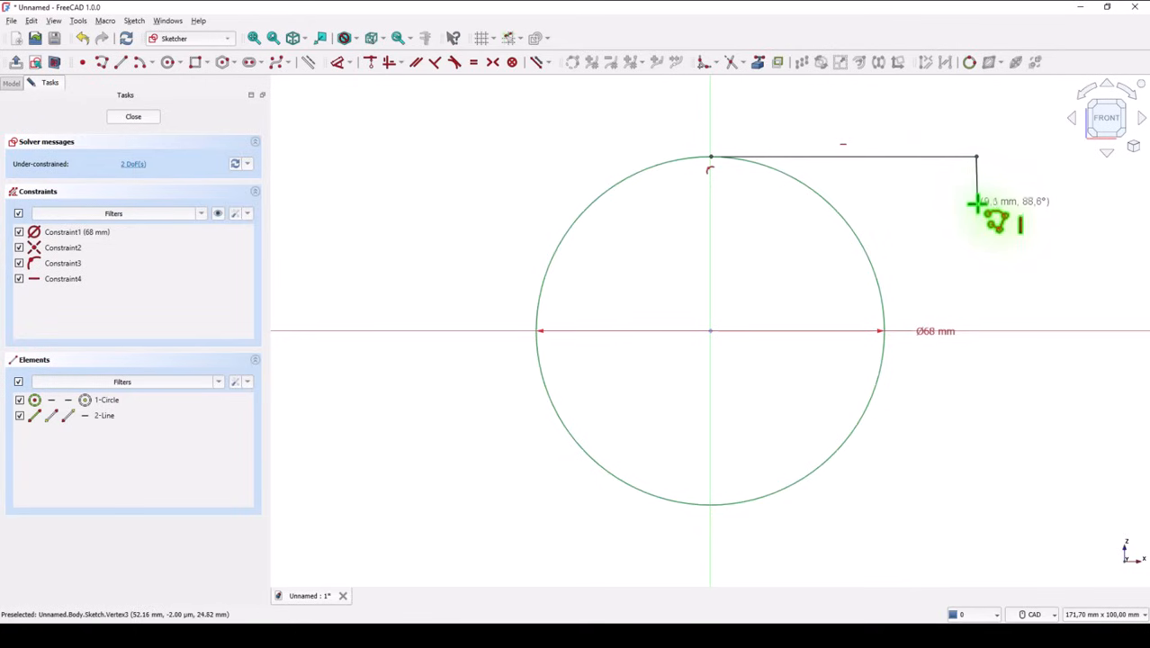
left_click(976, 203)
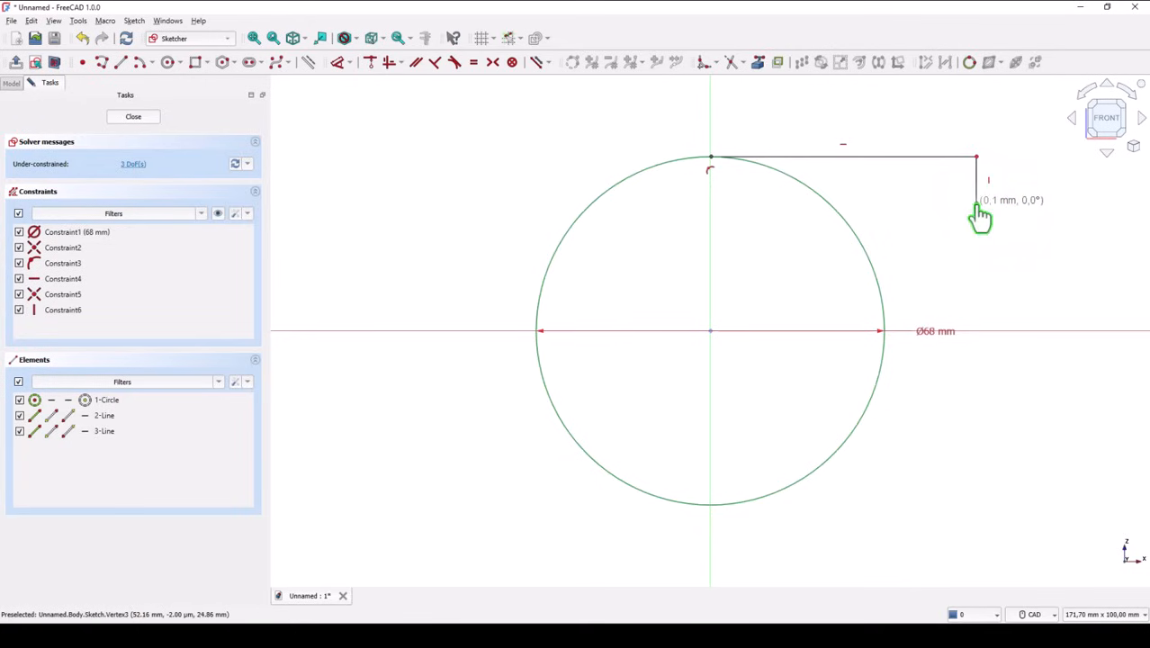
left_click(828, 204)
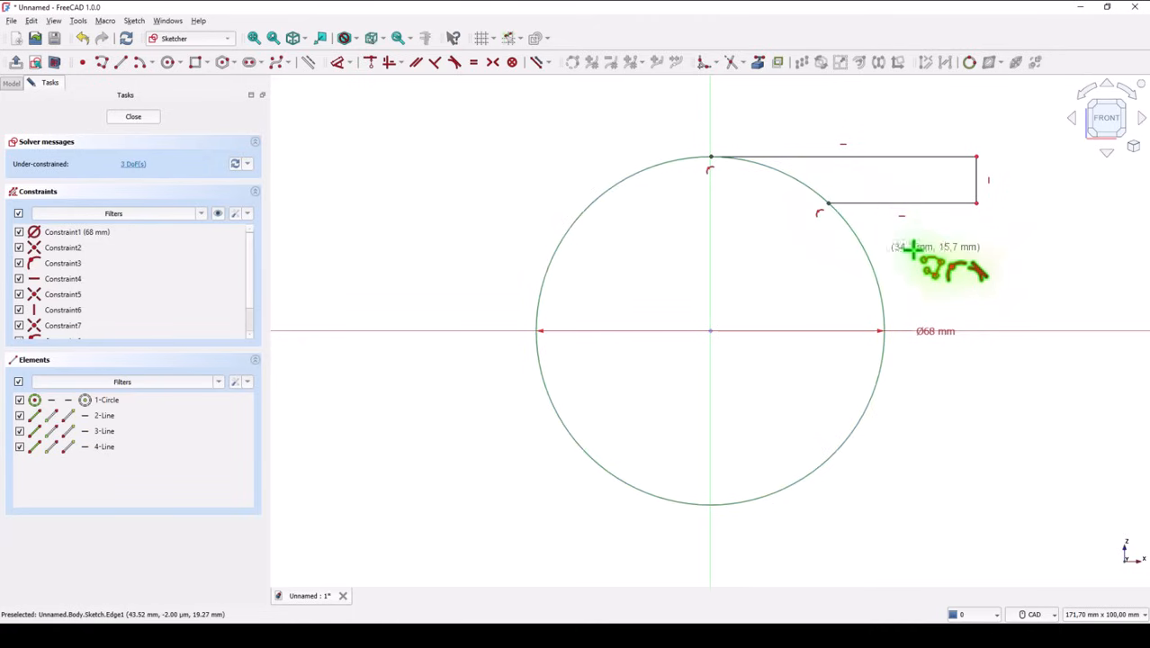
key("Escape")
Step: Make the upper horizontal line tangent to the circle and trim away the circle segment between the two horizontal lines
left_click_drag(826, 206, 829, 207)
left_click_drag(844, 159, 869, 180)
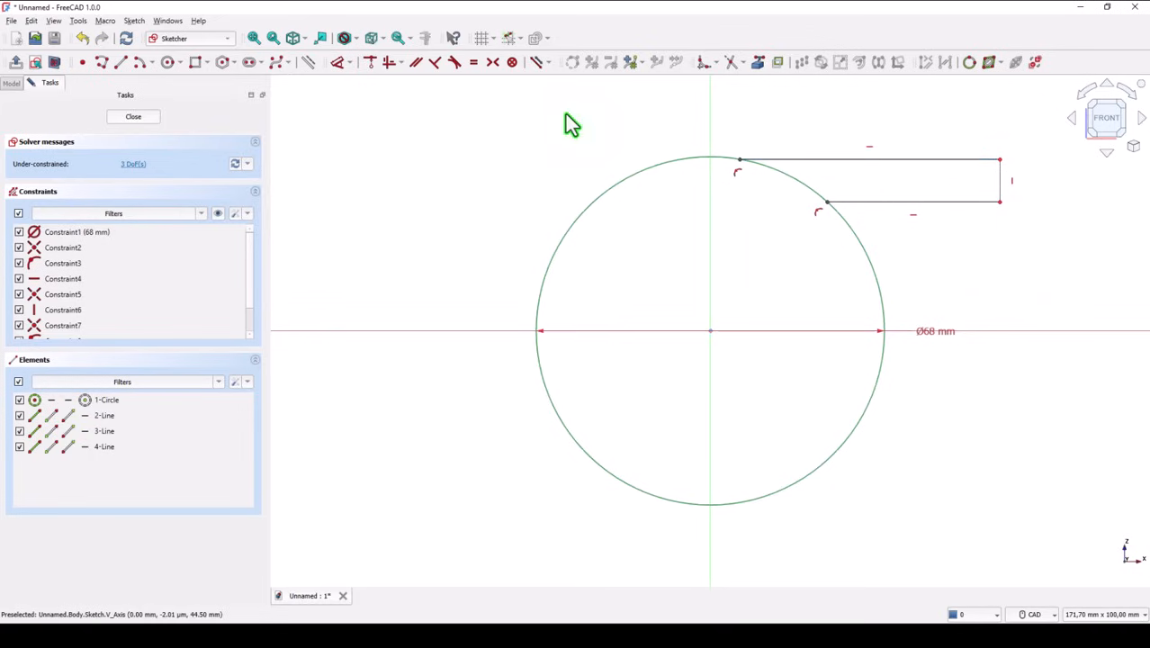
left_click(457, 63)
left_click(806, 161)
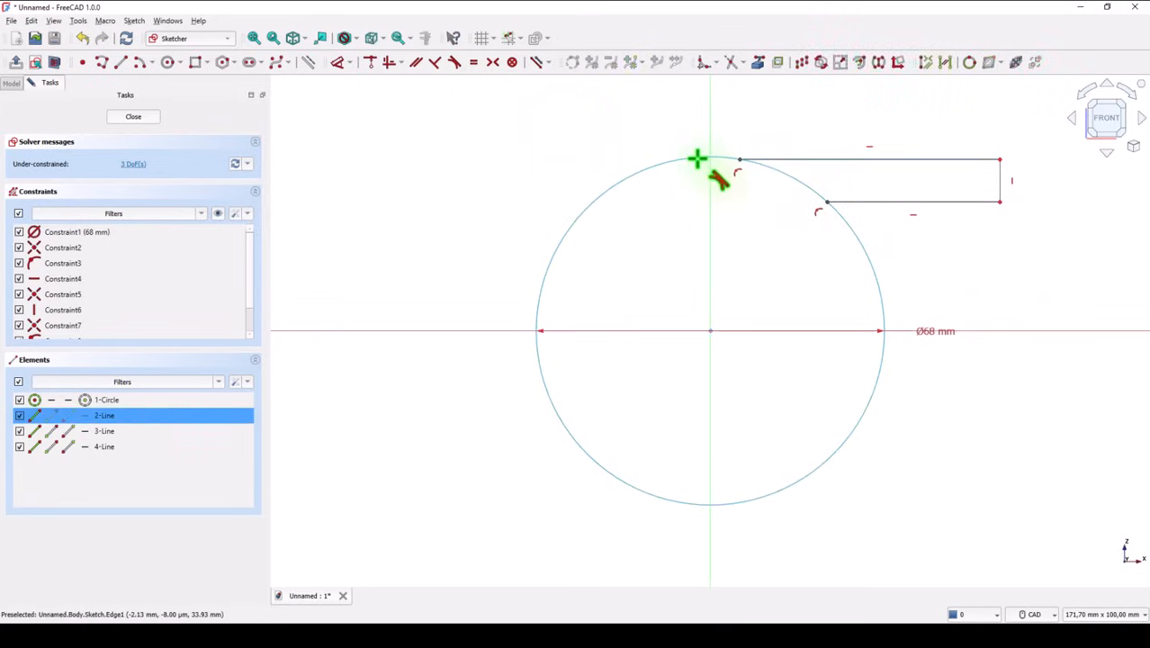
left_click(694, 159)
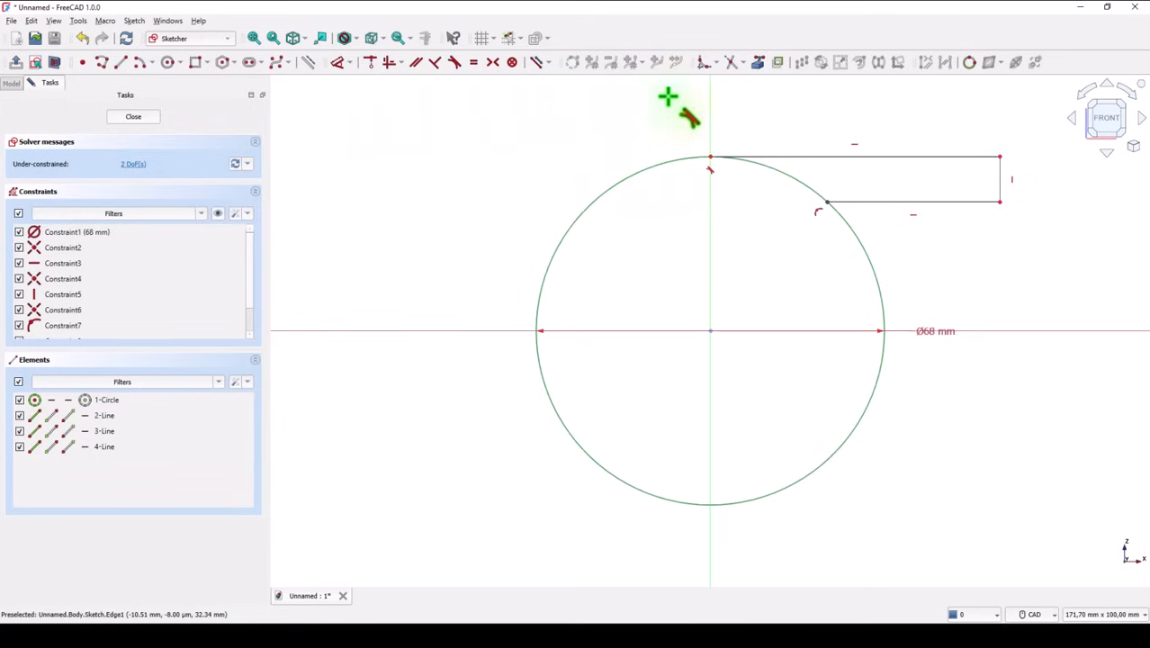
left_click(732, 65)
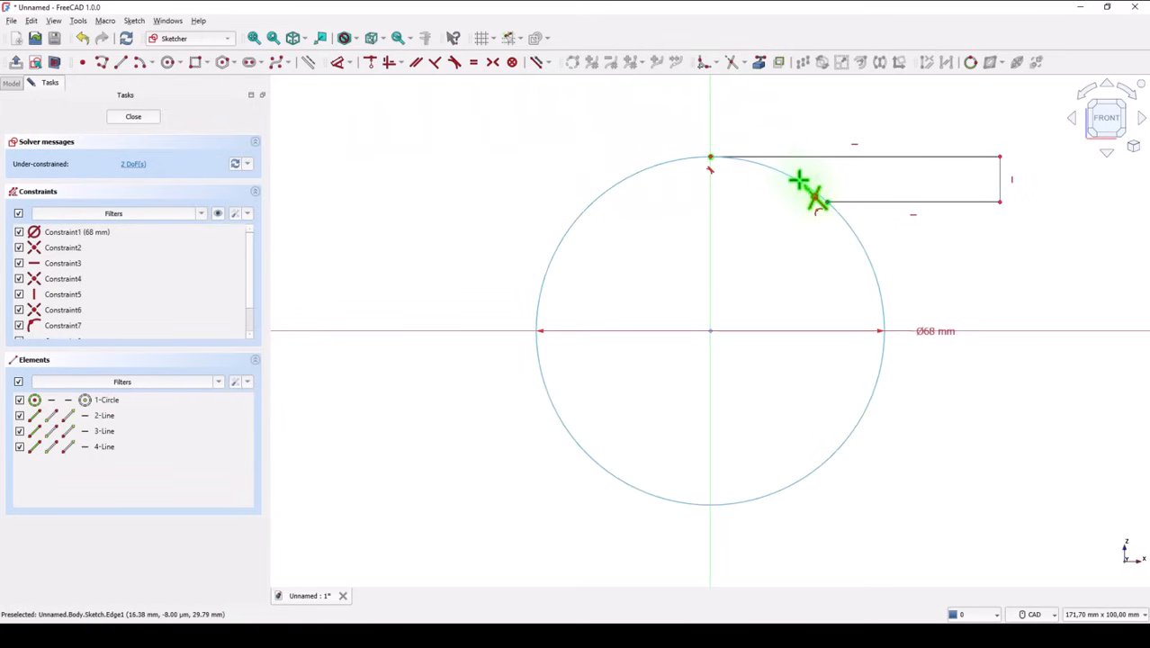
left_click(800, 183)
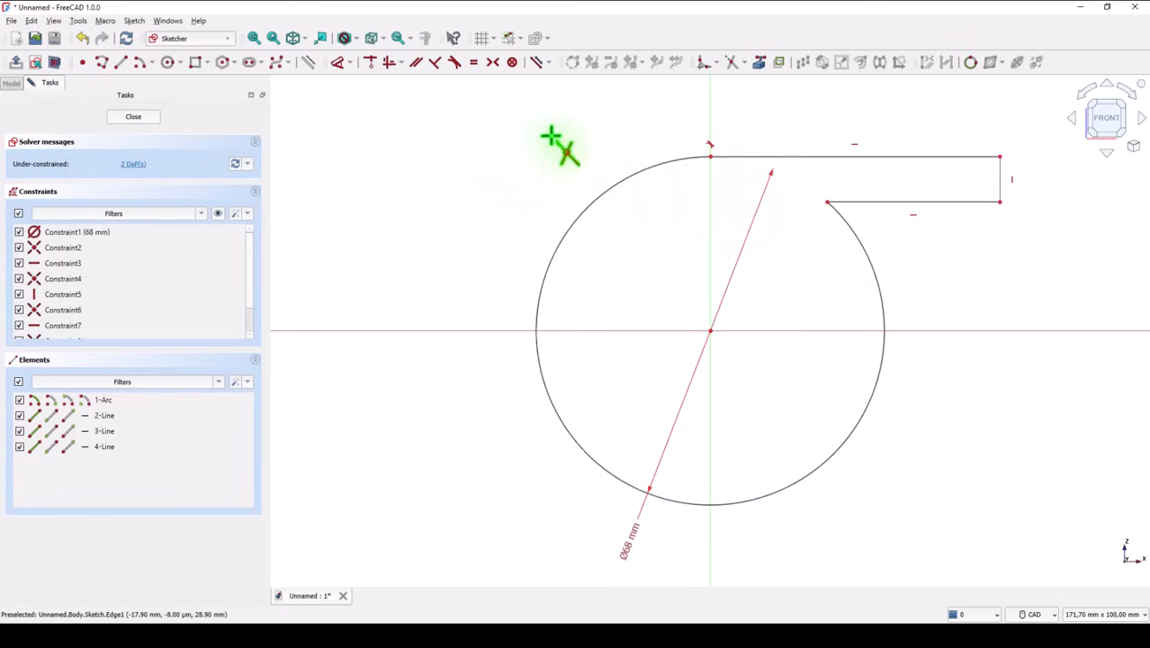
Step: Dimension the short vertical line at 9 mm and the upper horizontal line at 75-15 (60 mm)
left_click(338, 69)
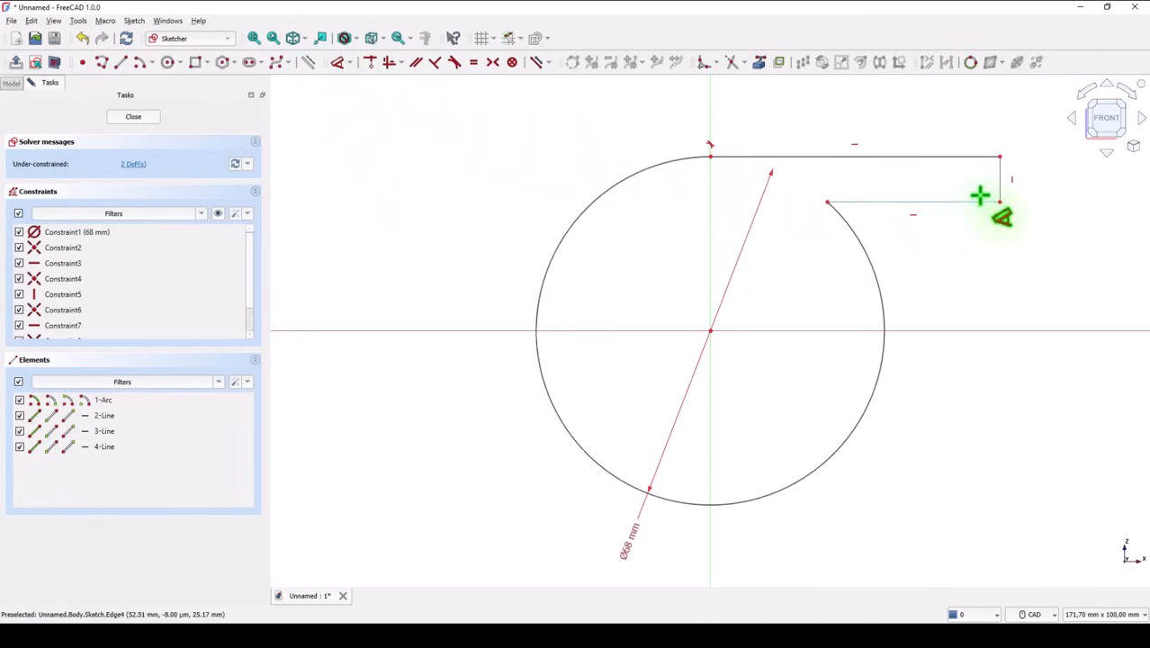
left_click(1000, 178)
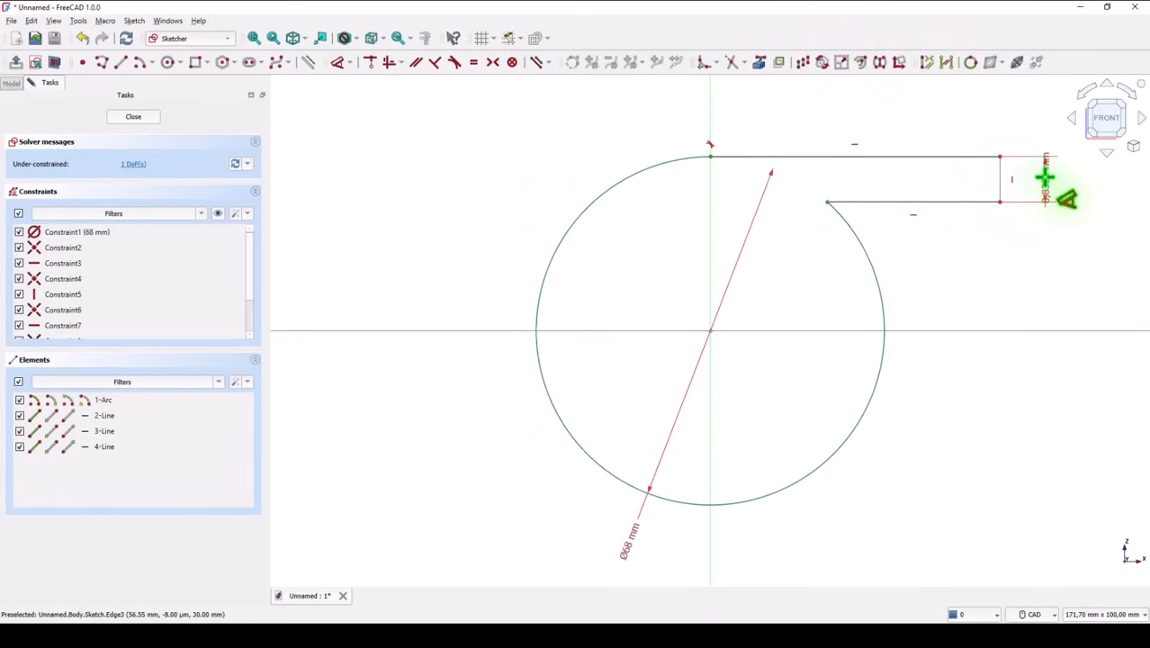
left_click(1045, 181)
key("Return")
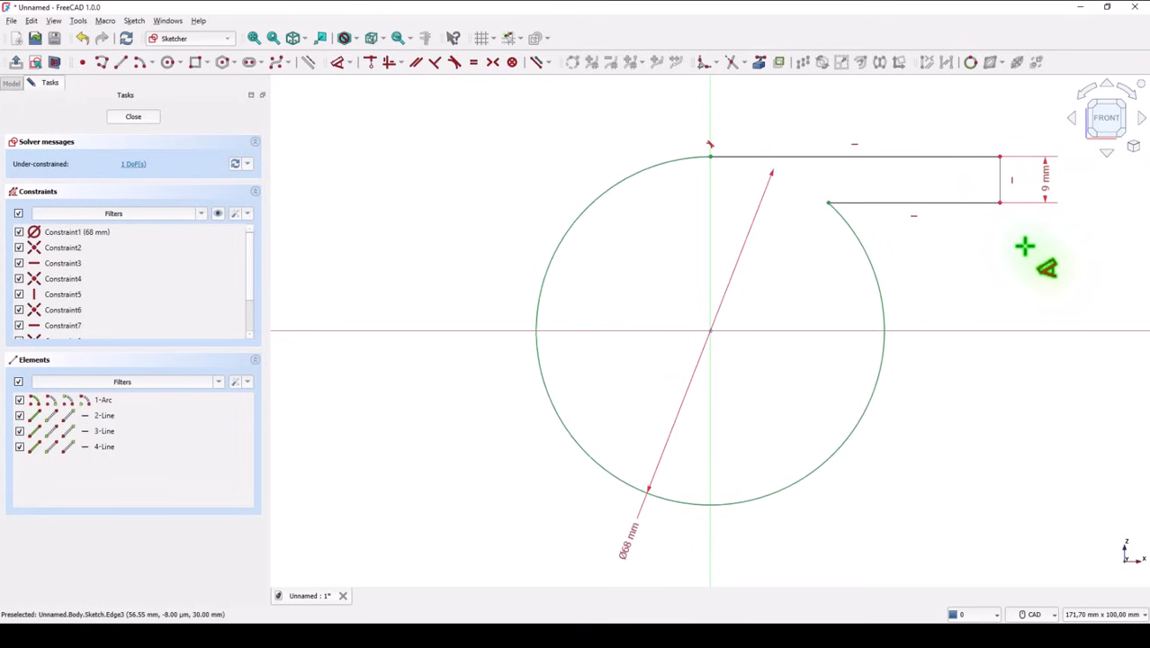
left_click(990, 157)
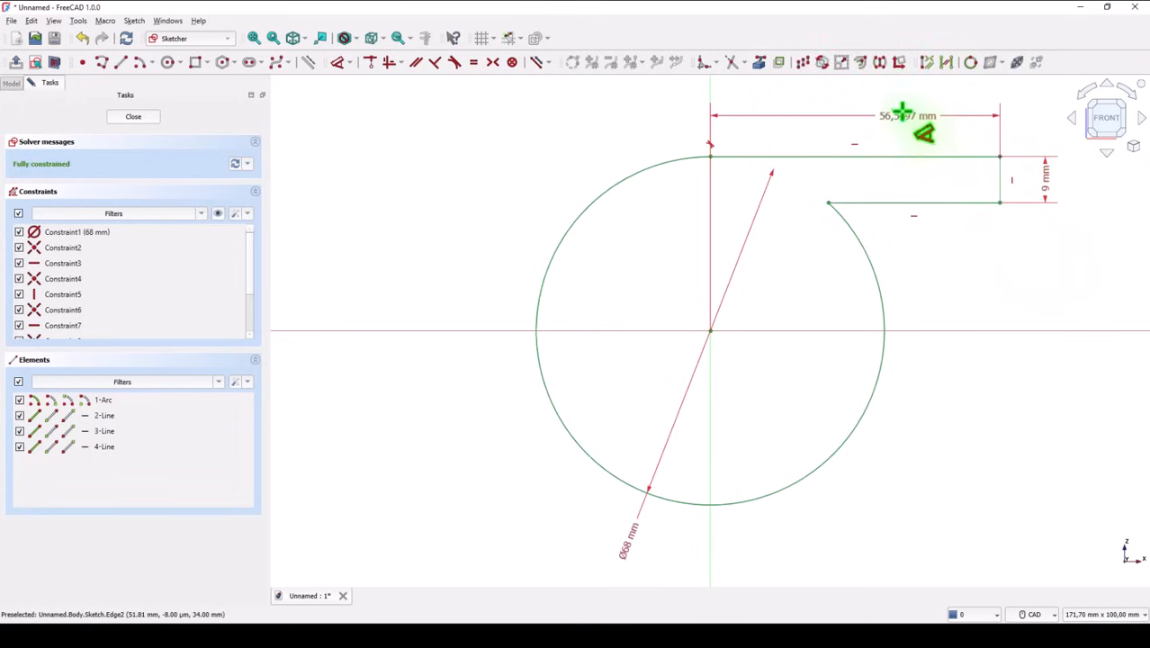
left_click(880, 105)
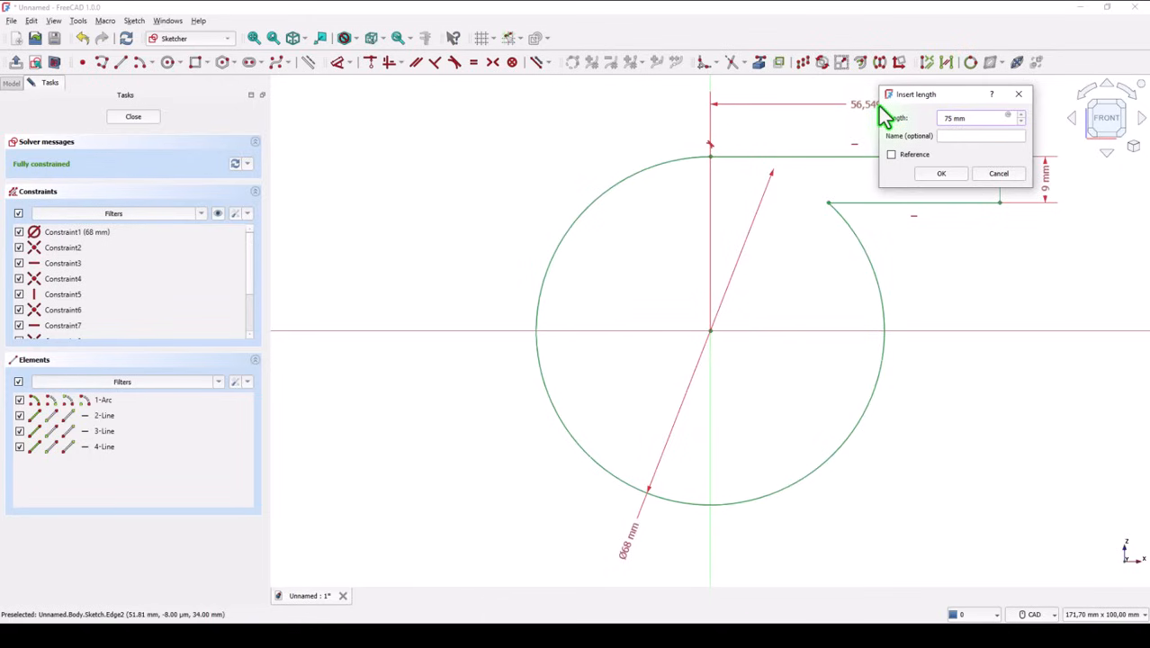
type("75-15")
left_click(945, 175)
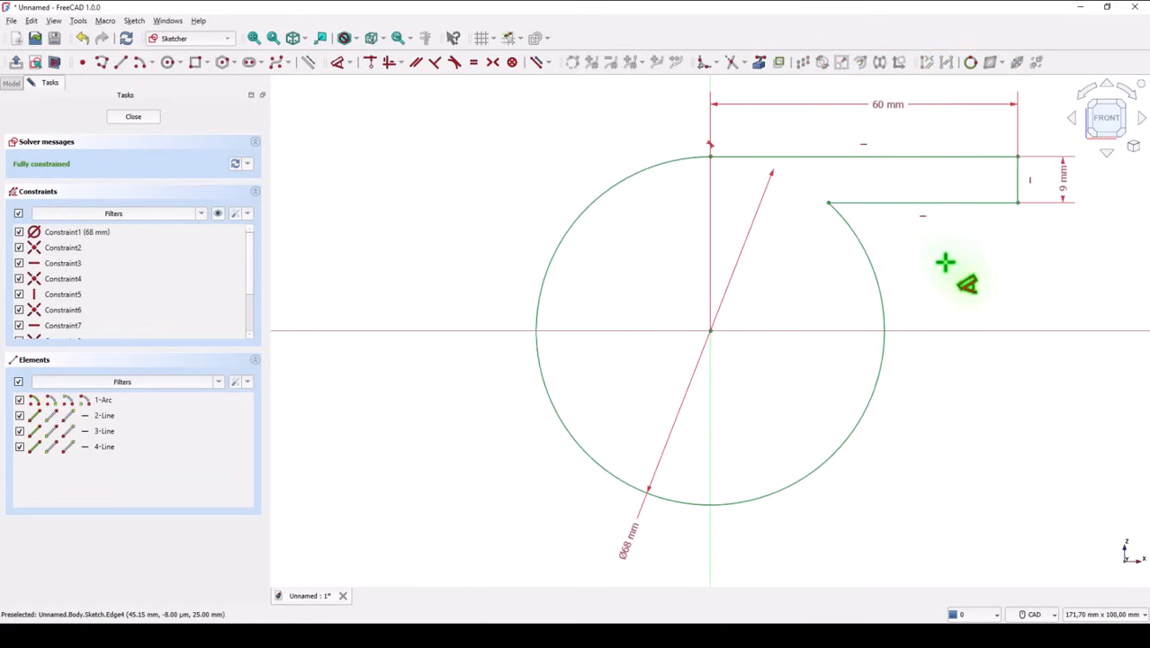
Step: Fillet the corner between the lower horizontal line and the large arc with a 5 mm radius and finish the sketch
left_click(704, 62)
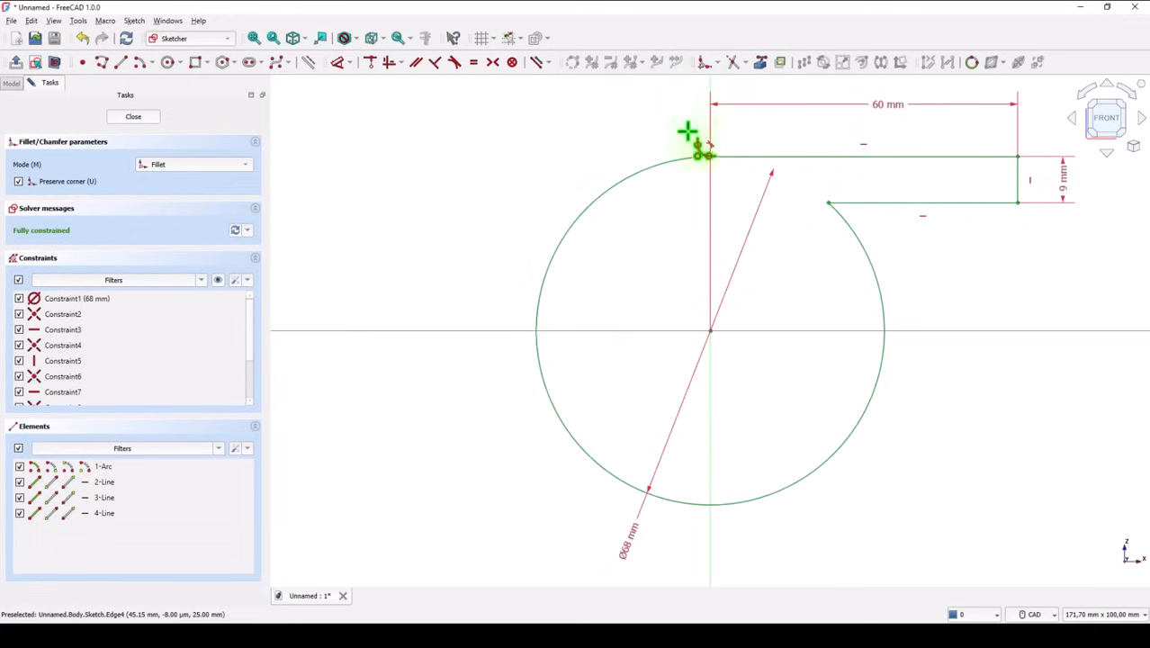
left_click(862, 227)
left_click(870, 204)
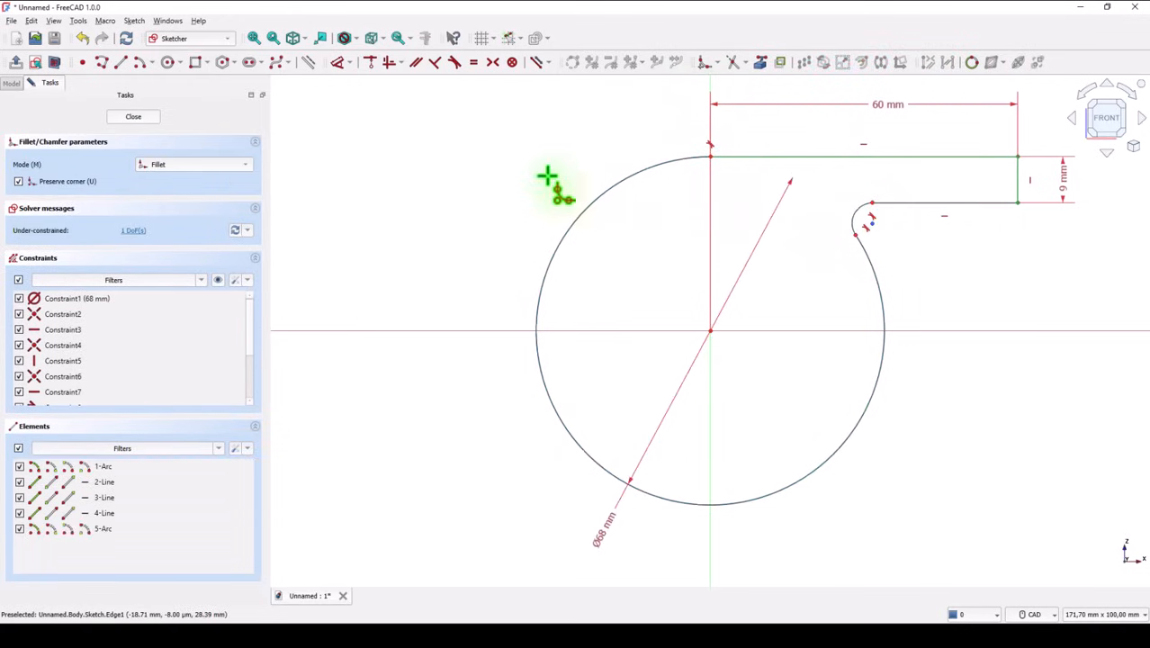
left_click(338, 64)
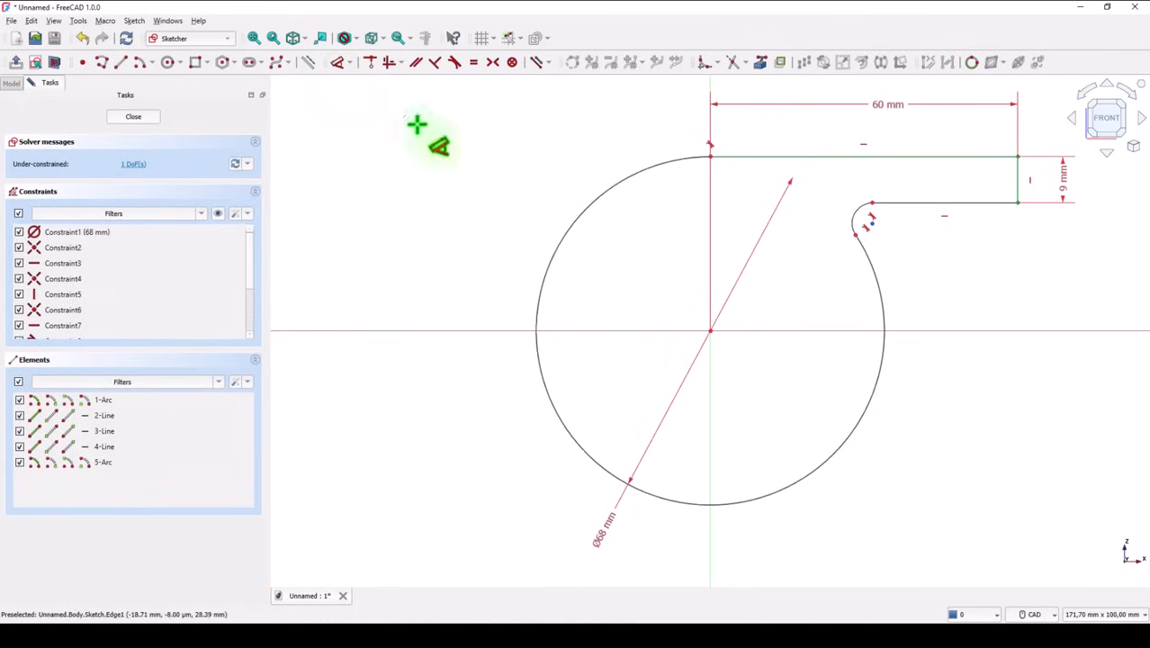
left_click(857, 226)
left_click(826, 225)
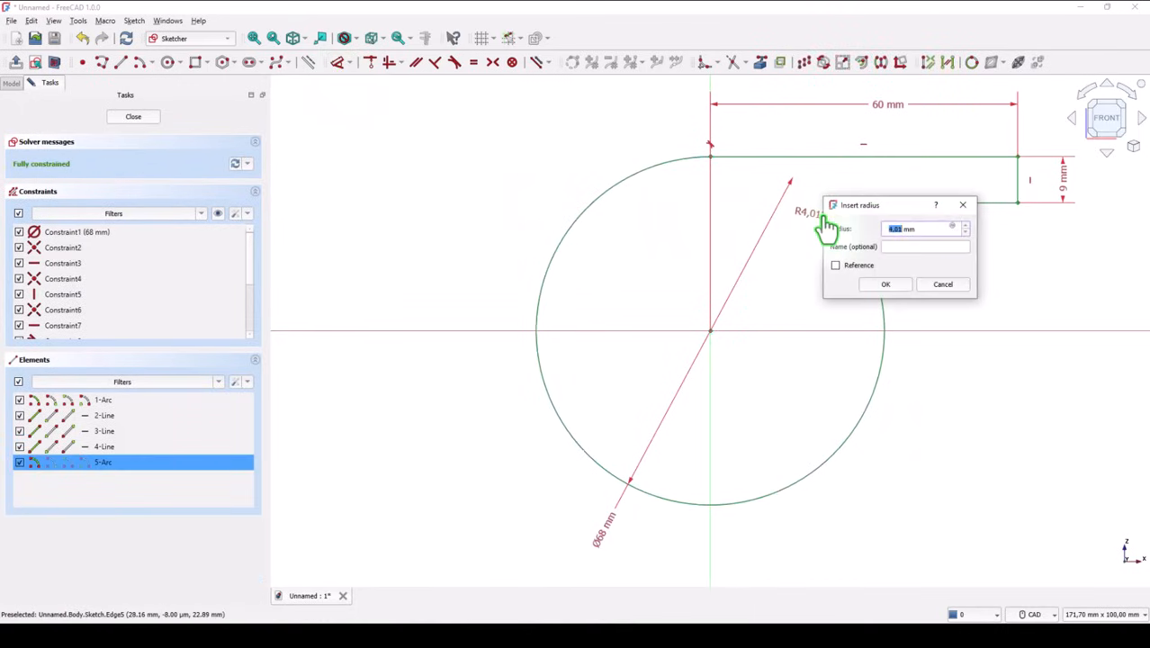
type("5")
key("Return")
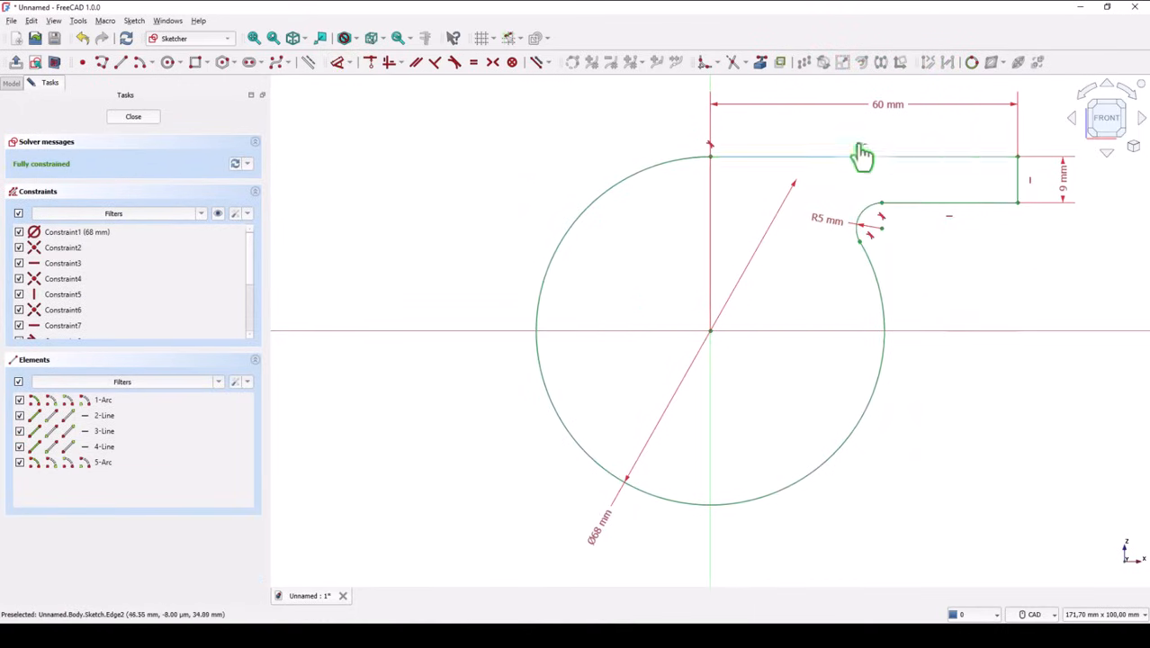
left_click(129, 120)
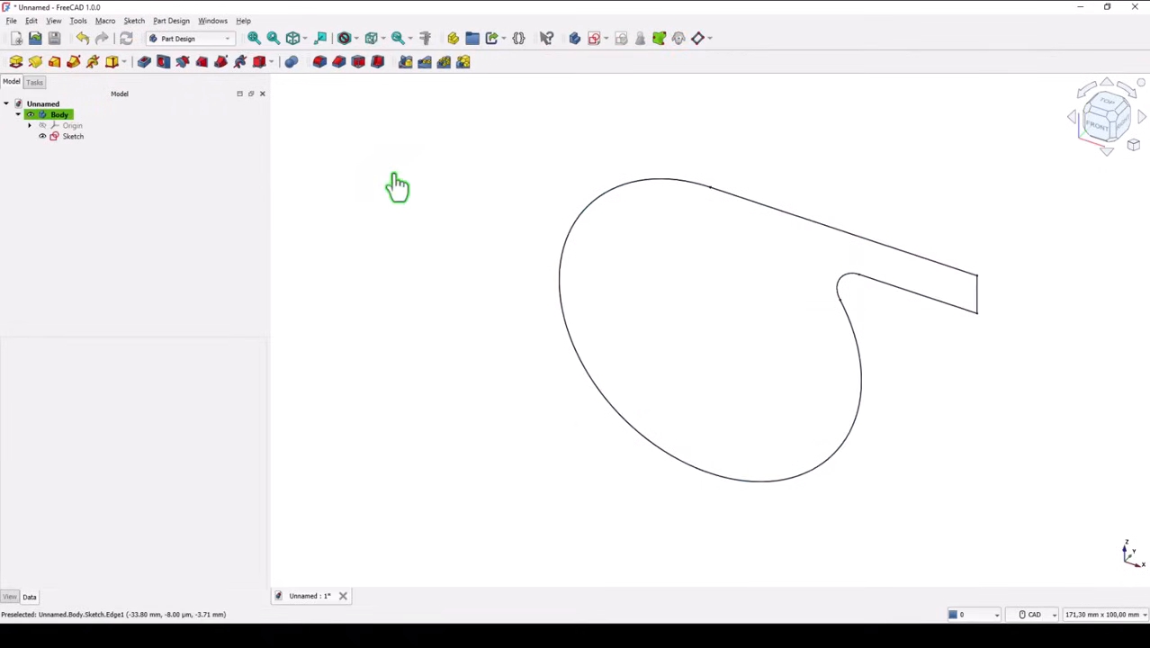
Step: Pad the sketched profile symmetrically to its plane with an increased length
left_click(15, 61)
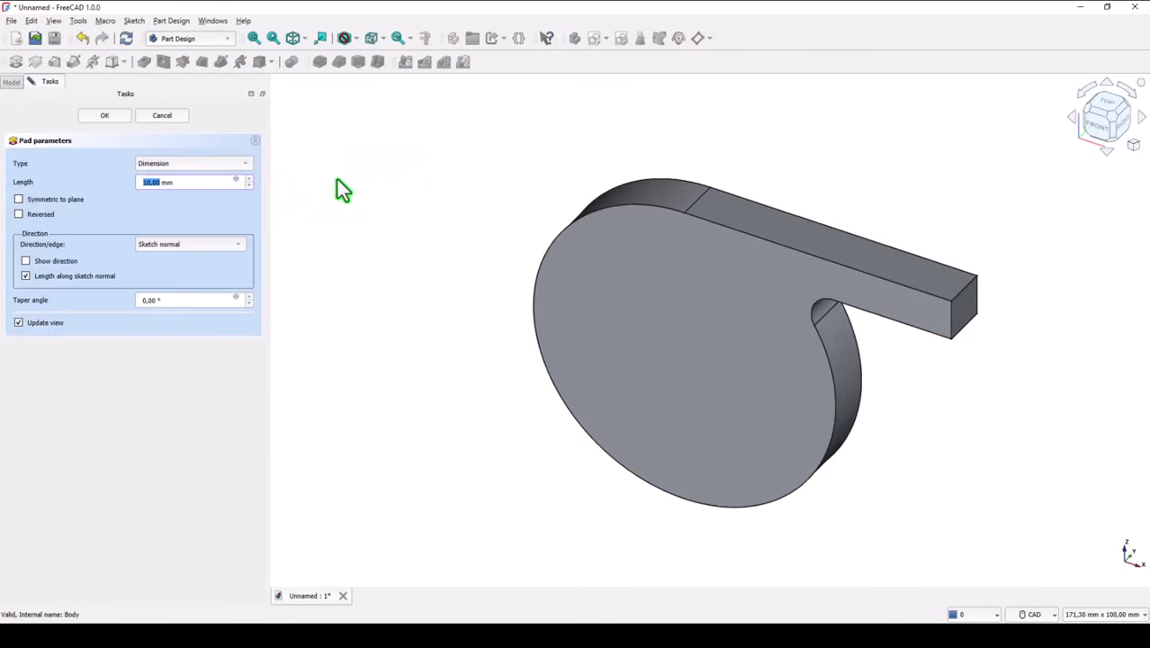
left_click(18, 200)
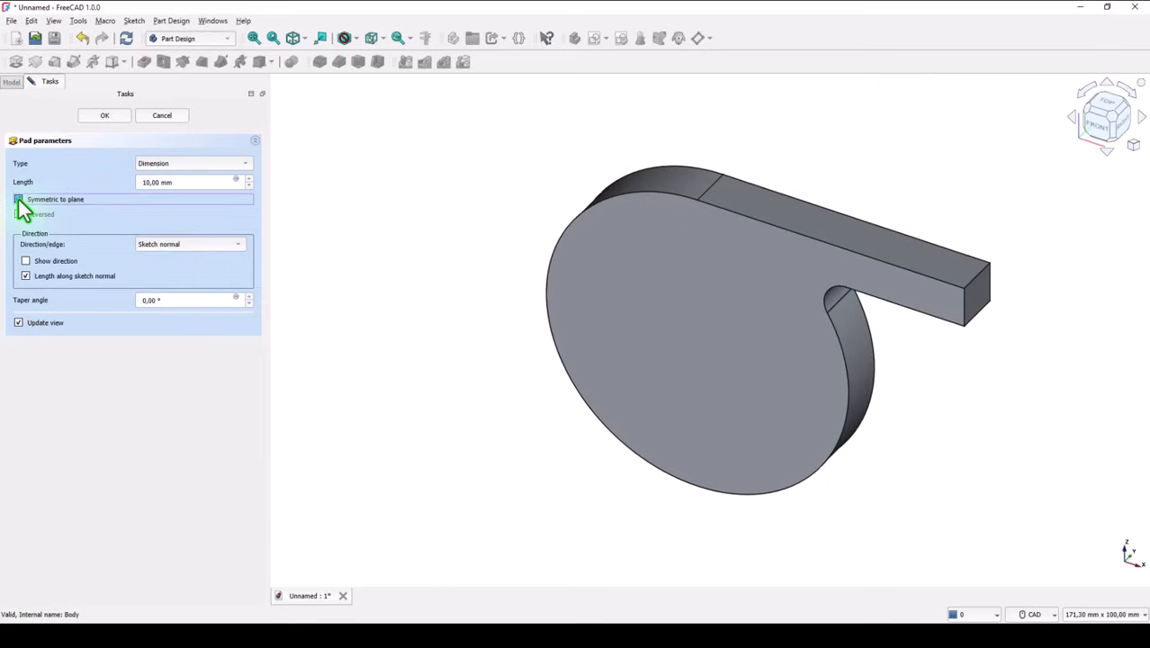
left_click(183, 183)
left_click_drag(144, 184, 121, 185)
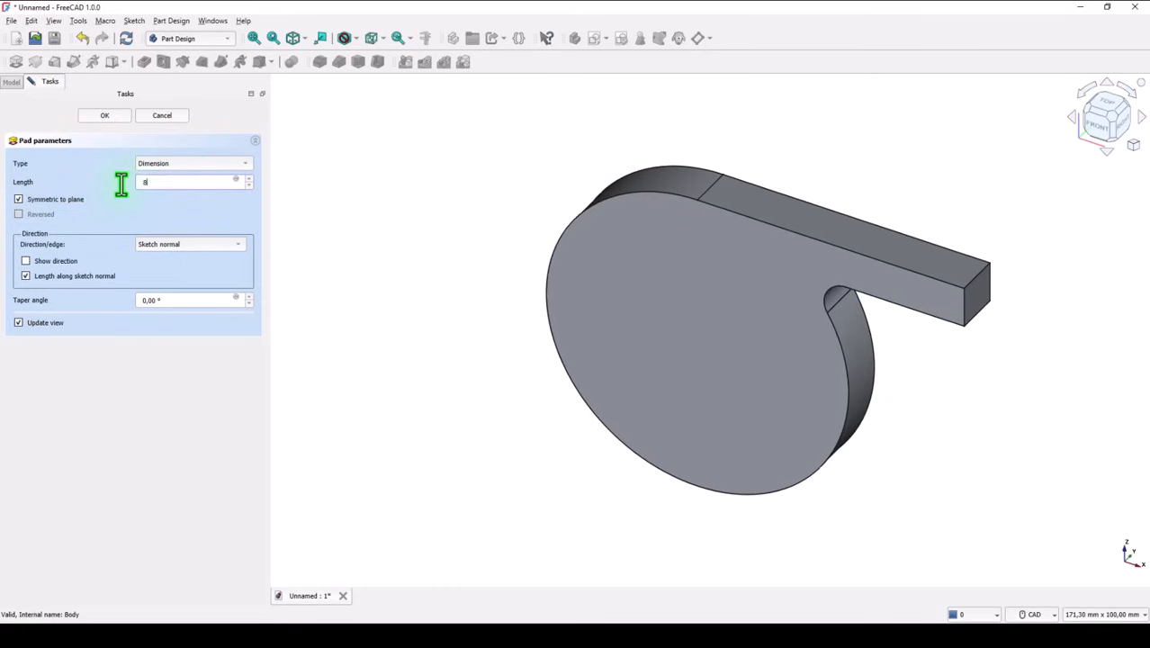
key("Return")
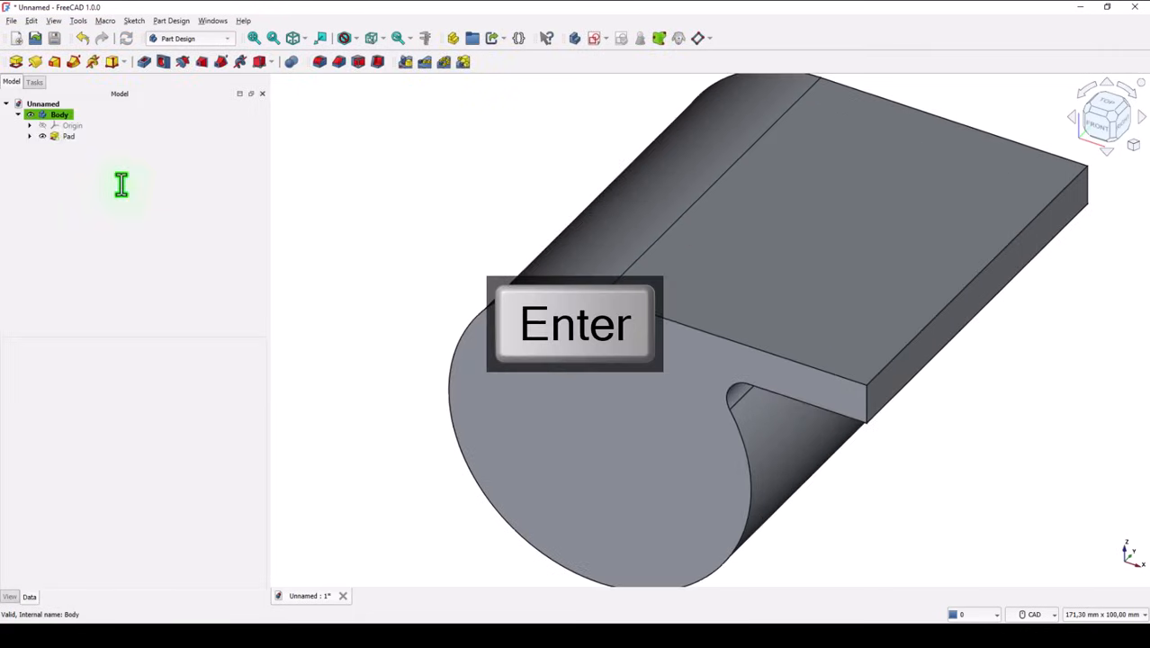
left_click(294, 38)
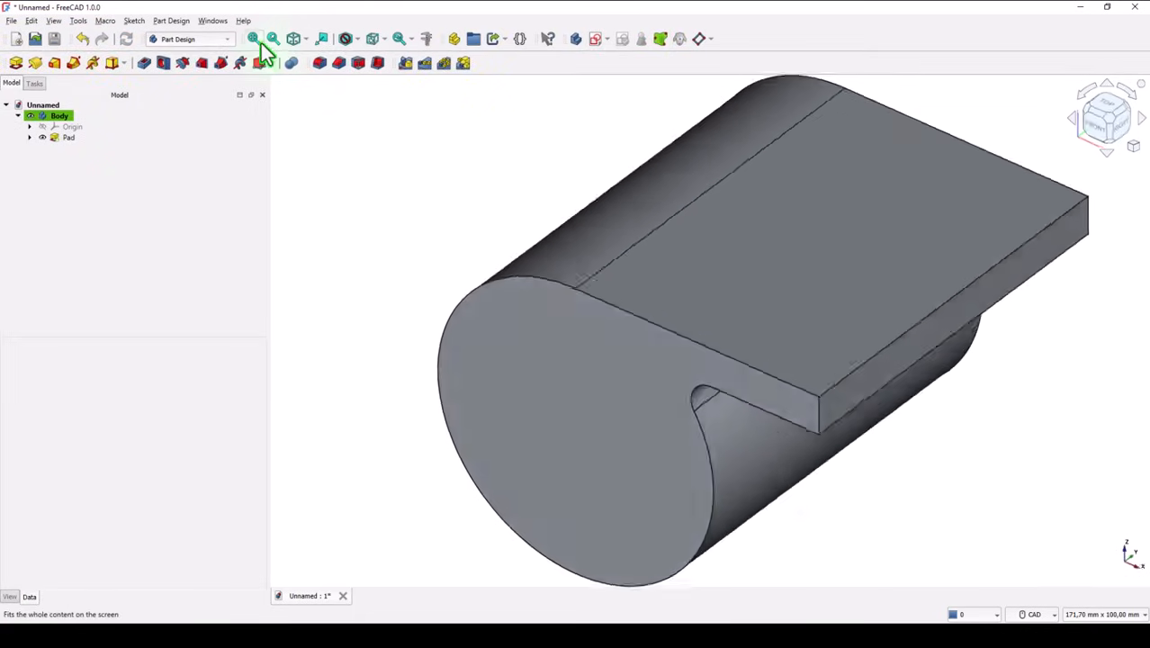
Step: Create a datum plane attached to the XY plane and rotated 45° around its y-axis
left_click(254, 38)
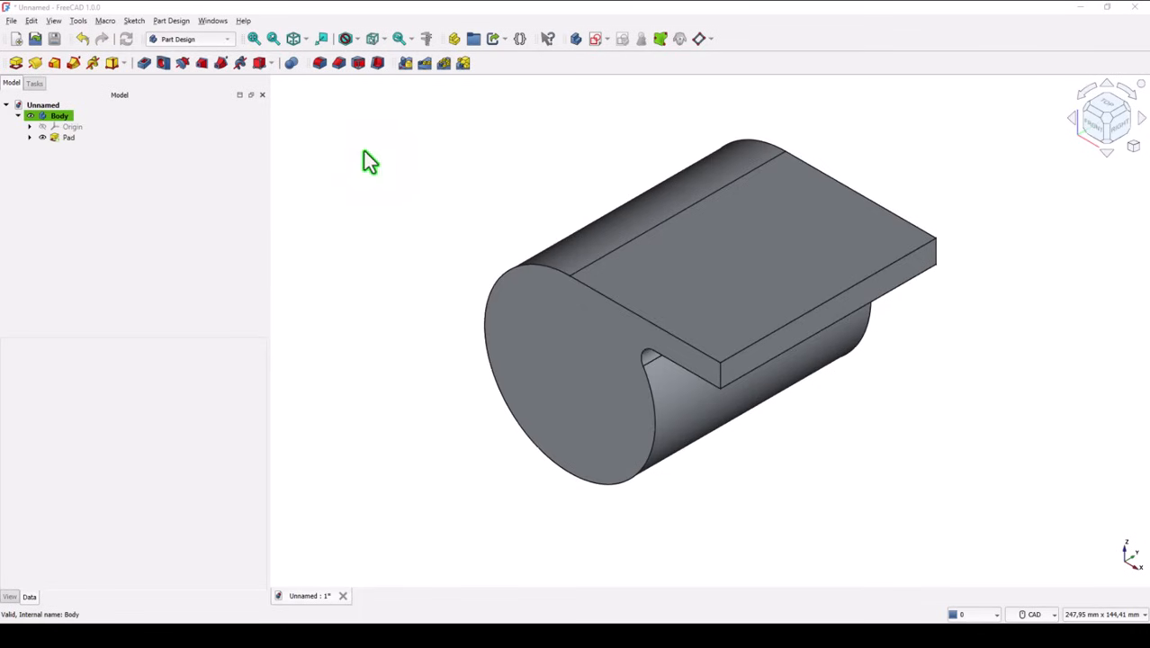
left_click(30, 127)
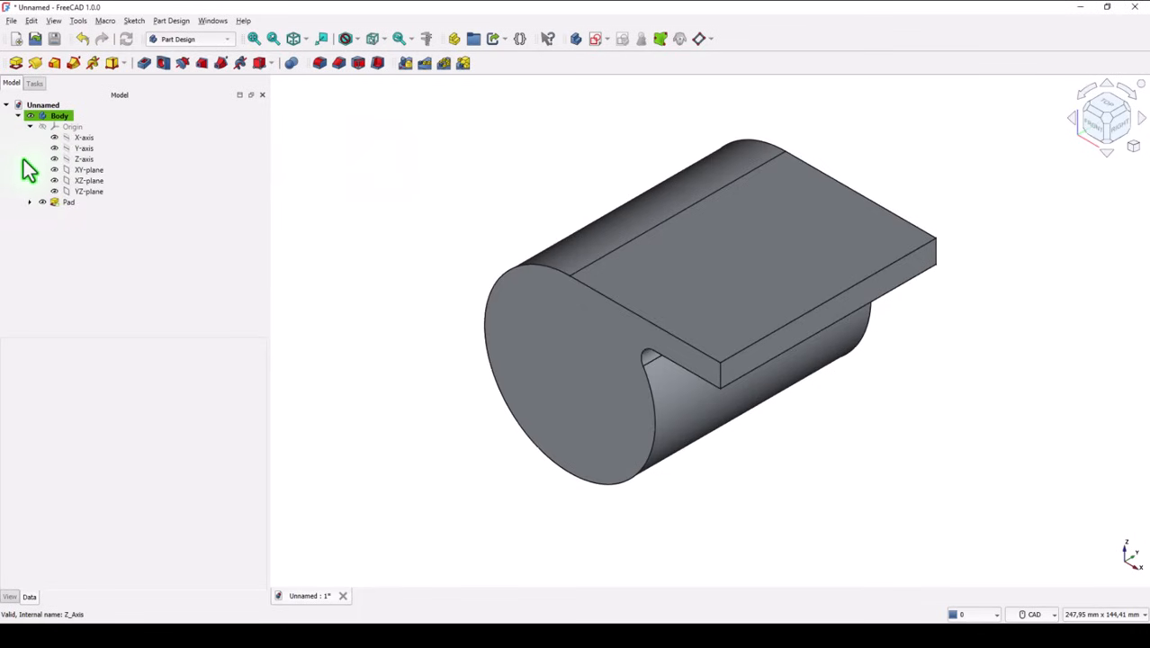
left_click(87, 170)
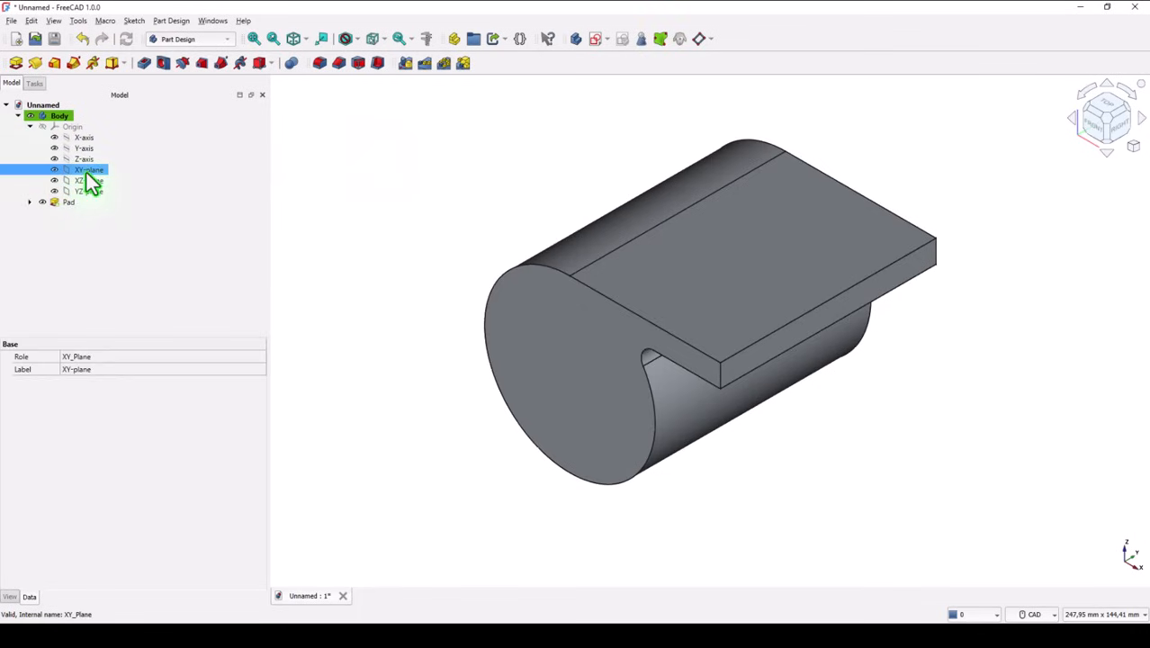
left_click(695, 43)
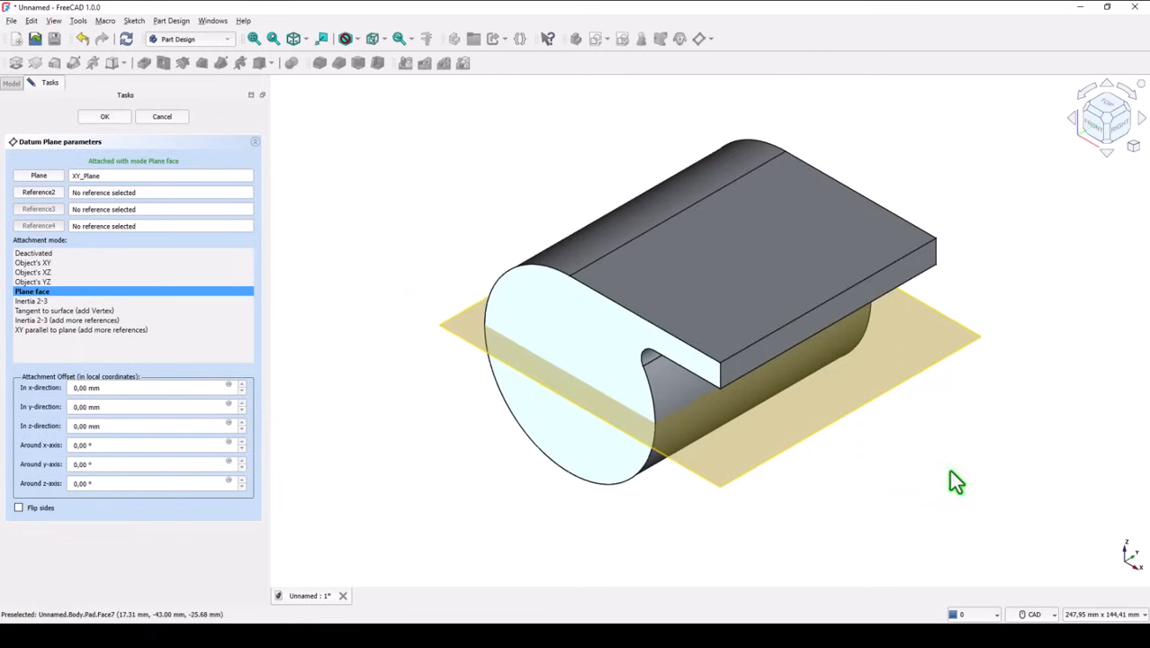
left_click(109, 464)
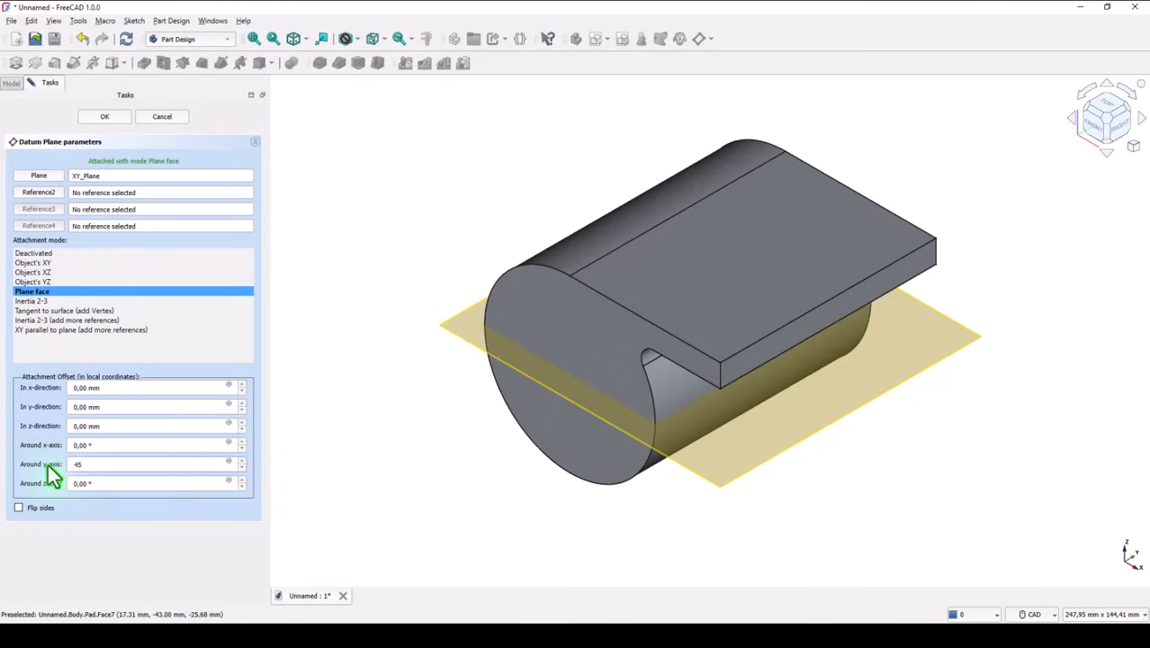
key("Return")
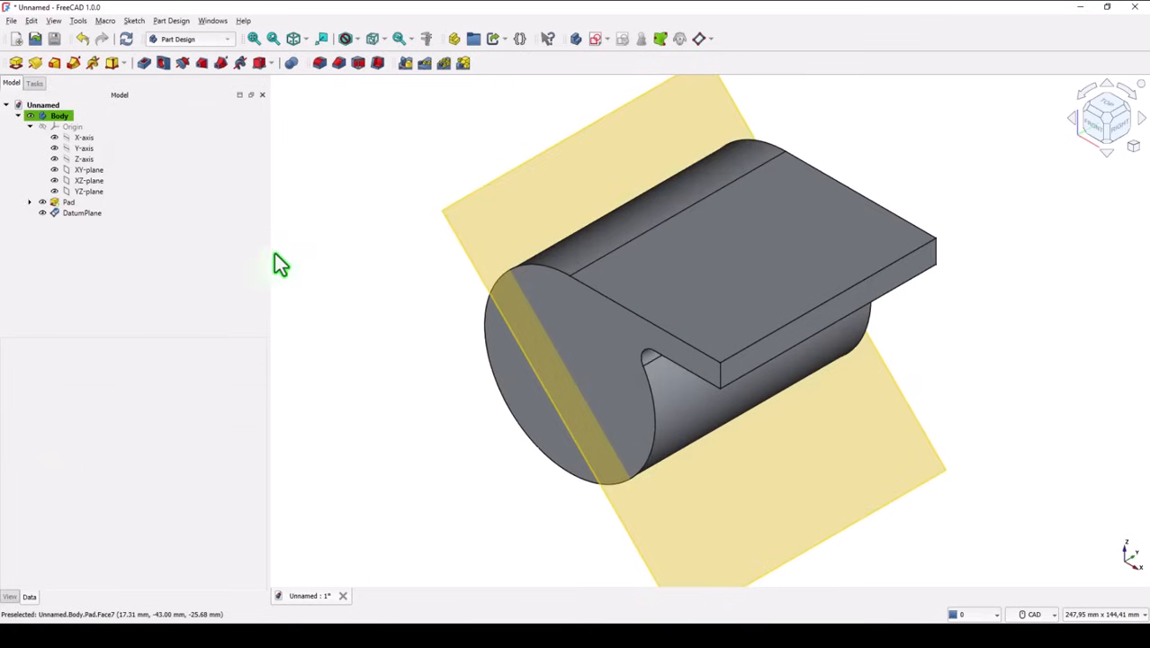
Step: Sketch a 32 mm diameter circle centred on the origin on the angled datum plane, using the section view, and finish the sketch
left_click(254, 39)
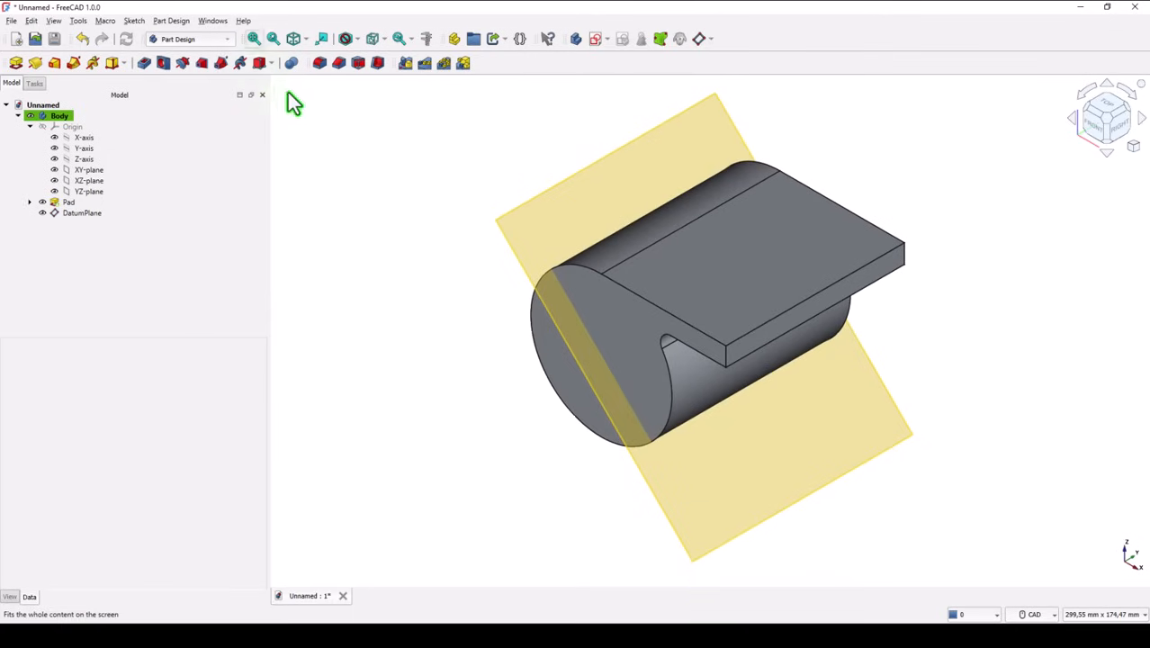
left_click(565, 188)
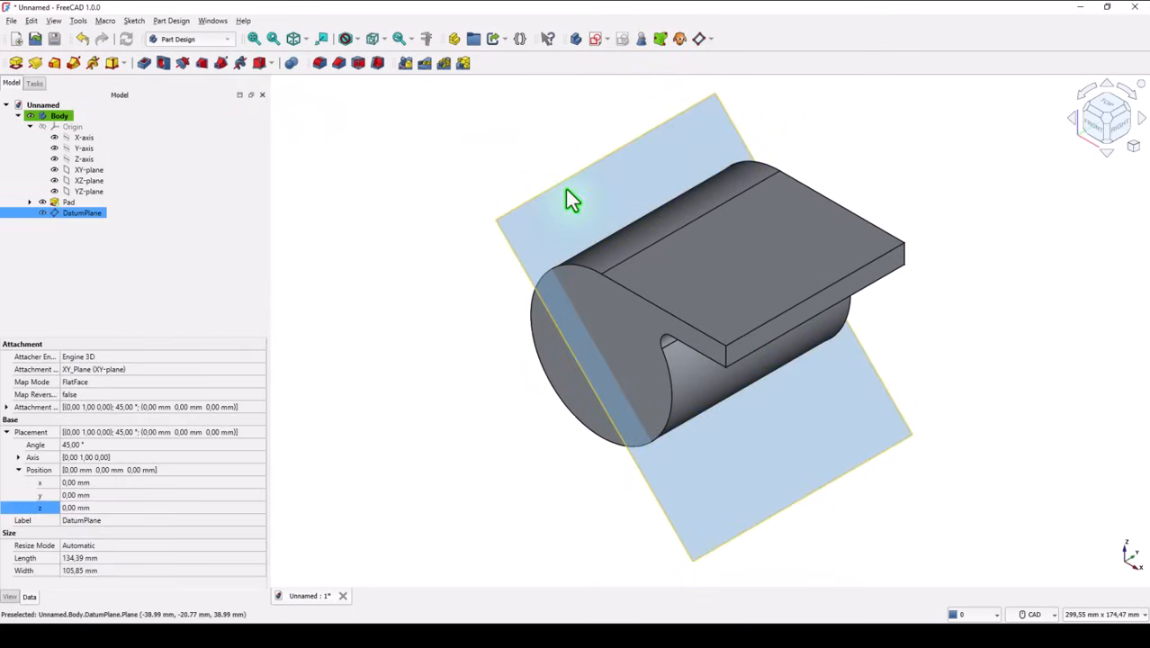
left_click(596, 39)
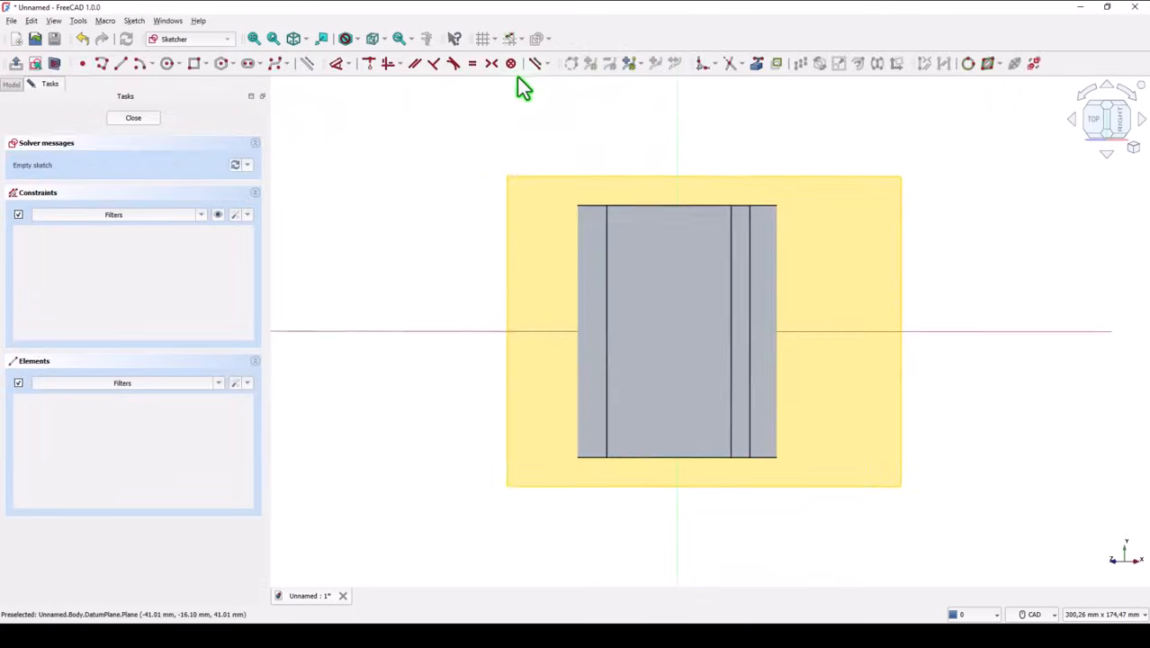
left_click(54, 65)
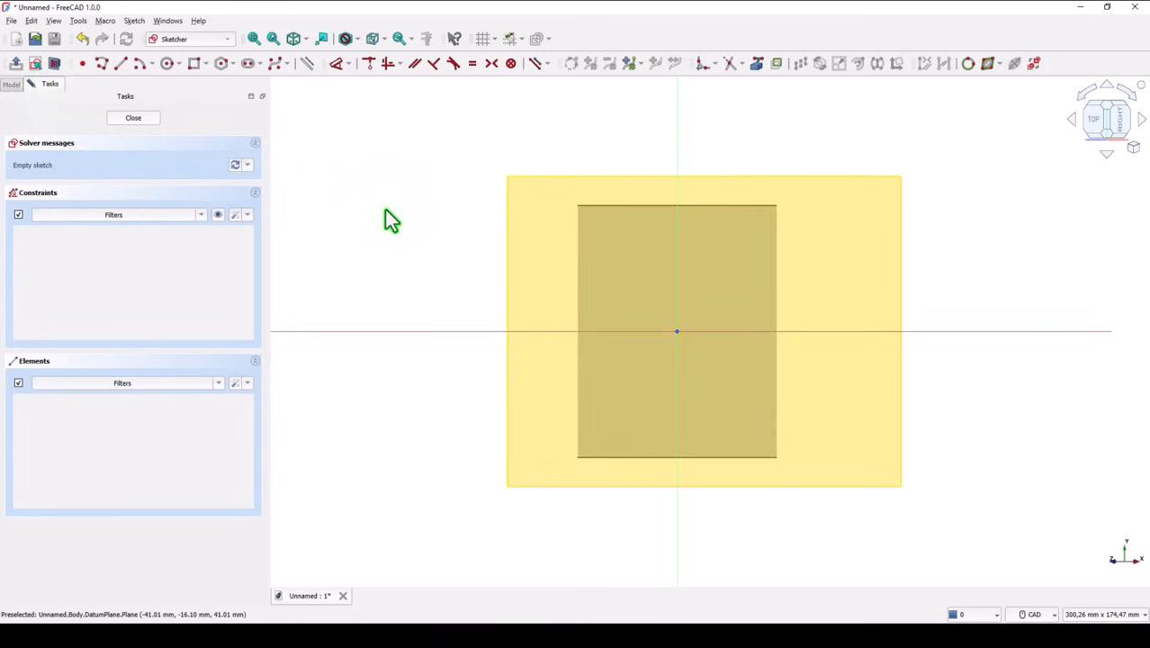
left_click(167, 65)
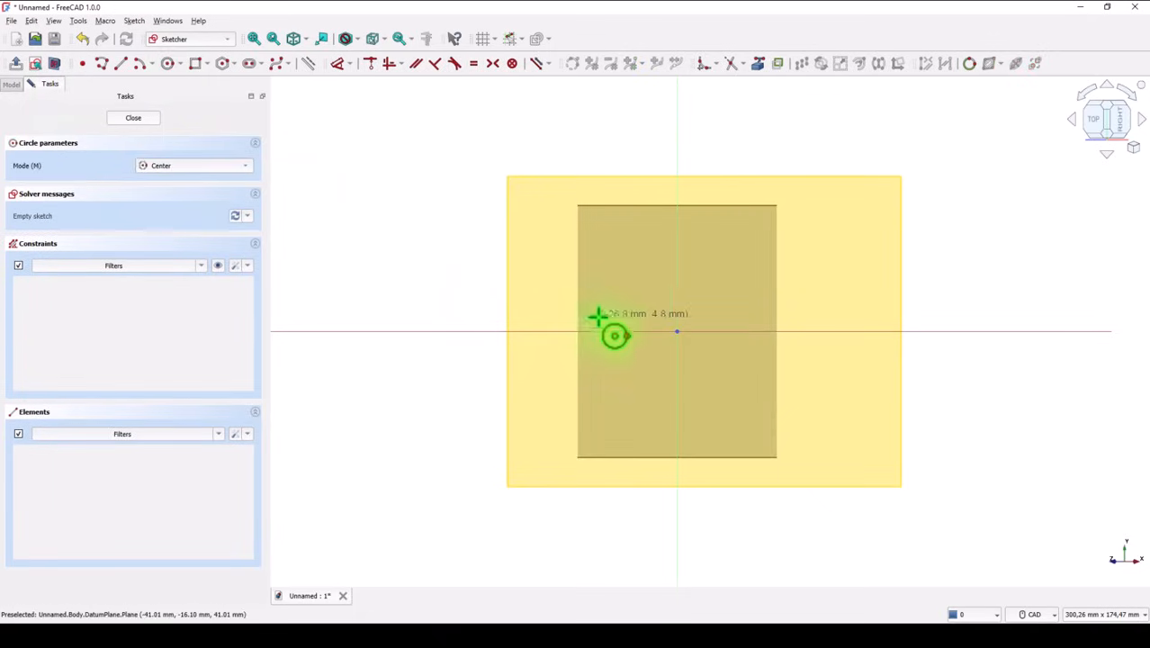
left_click(677, 330)
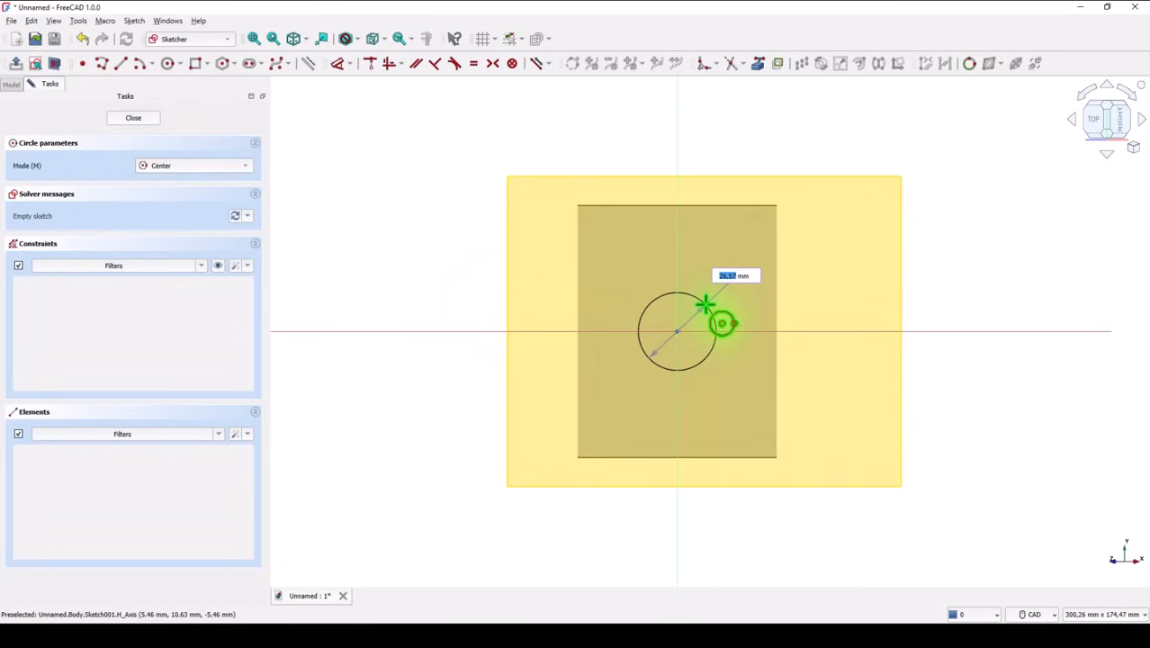
type("32")
key("Return")
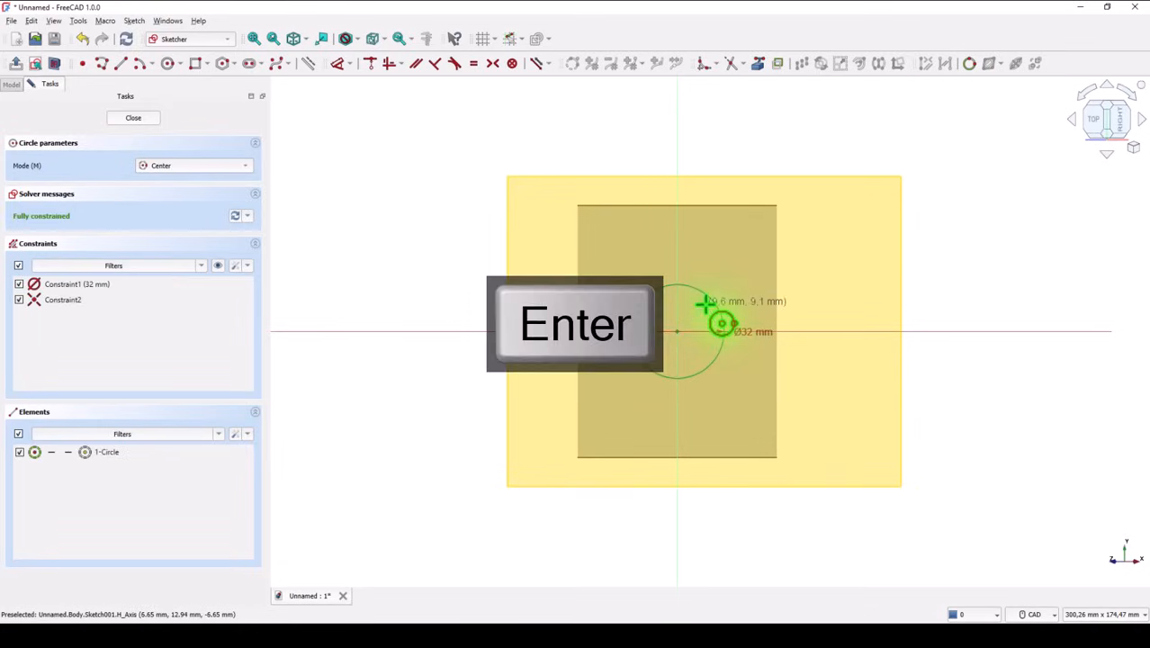
left_click(131, 121)
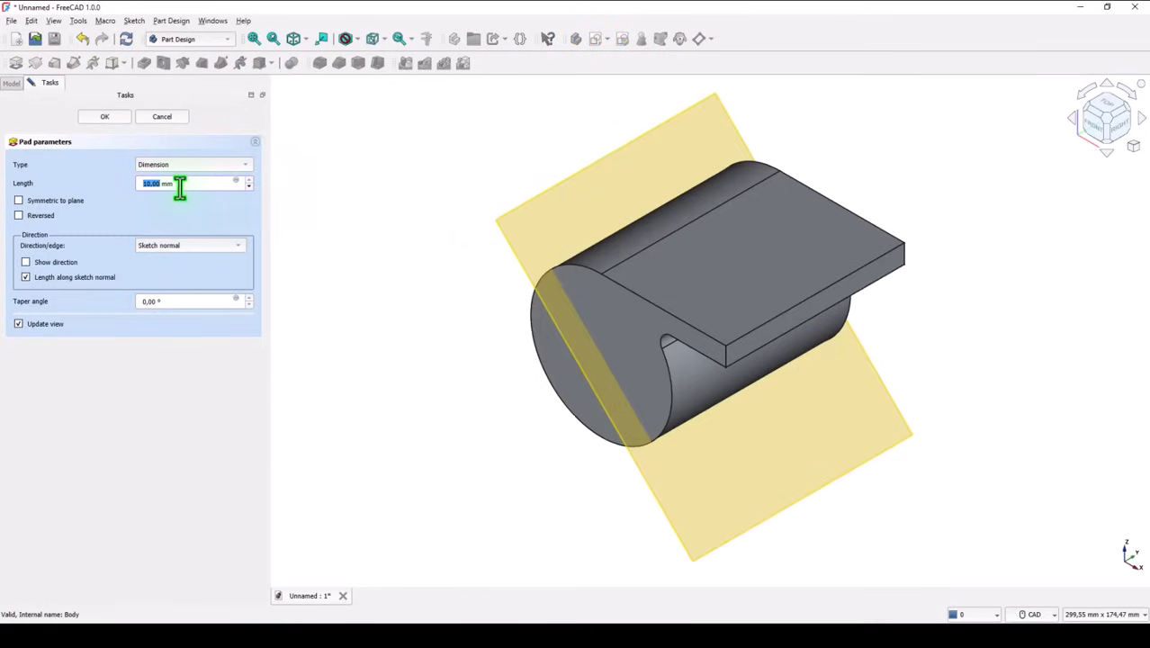
Step: Pad the 32 mm circle 45 mm in the reversed direction and hide the datum plane
left_click_drag(182, 186, 124, 197)
type("45")
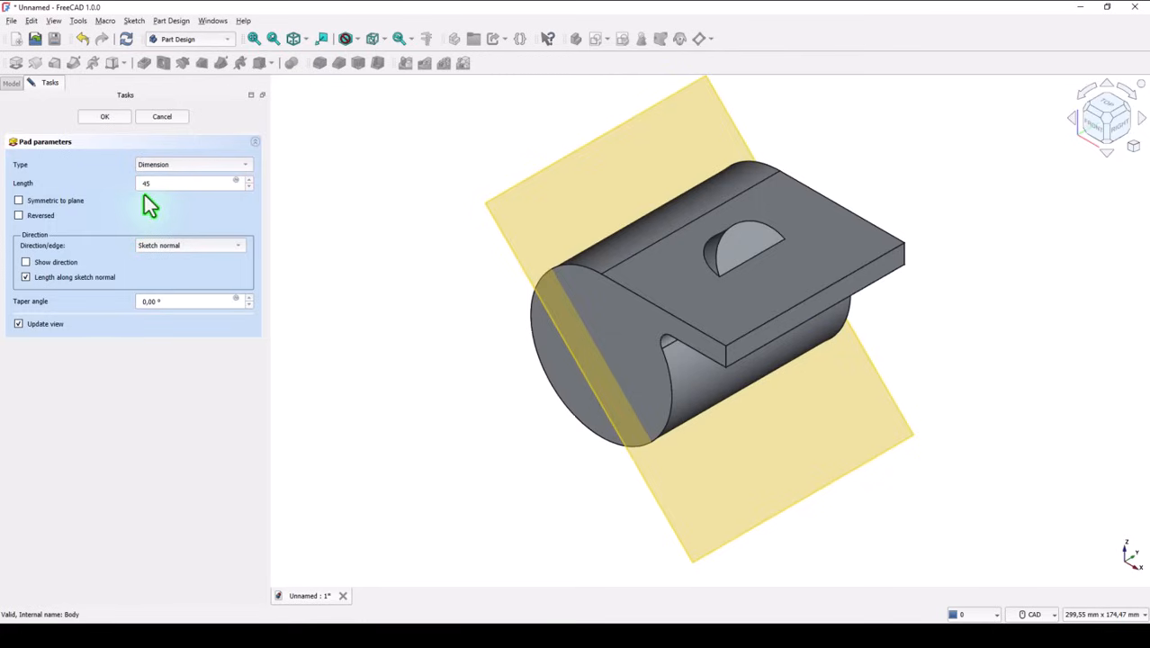
left_click(19, 216)
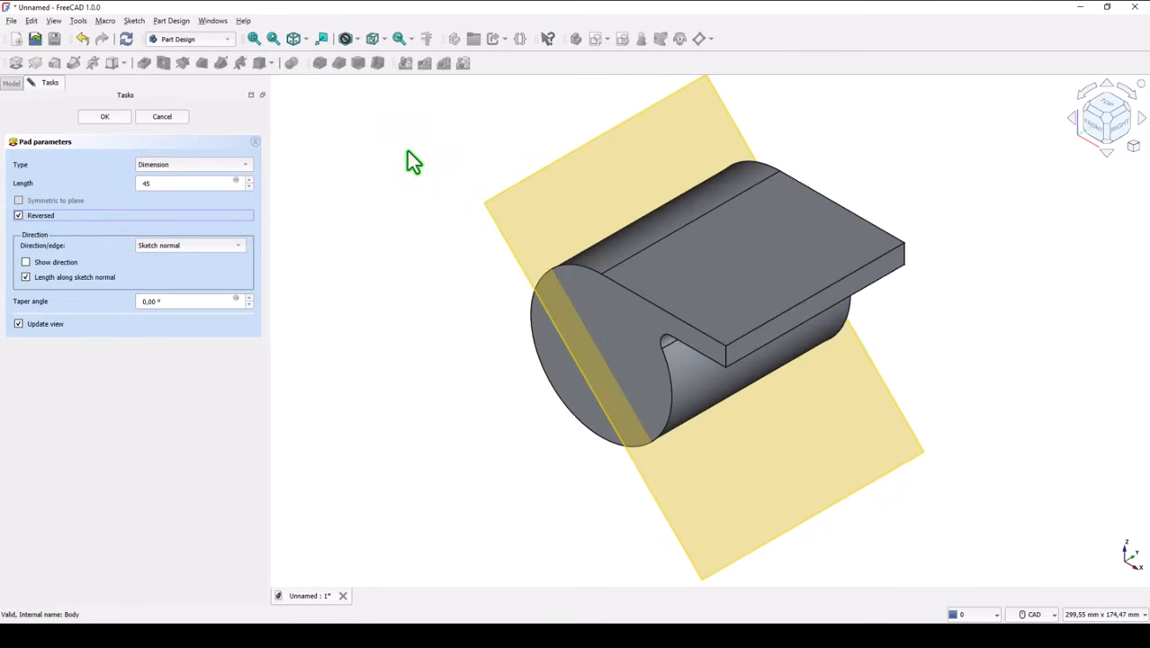
left_click(112, 118)
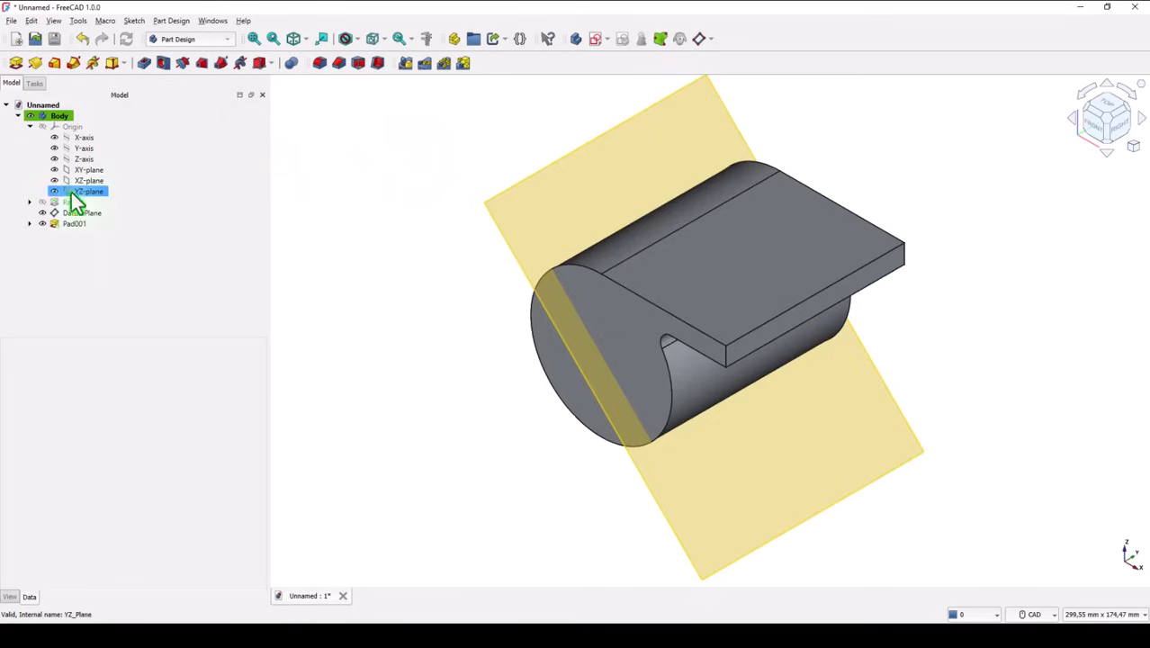
left_click(42, 214)
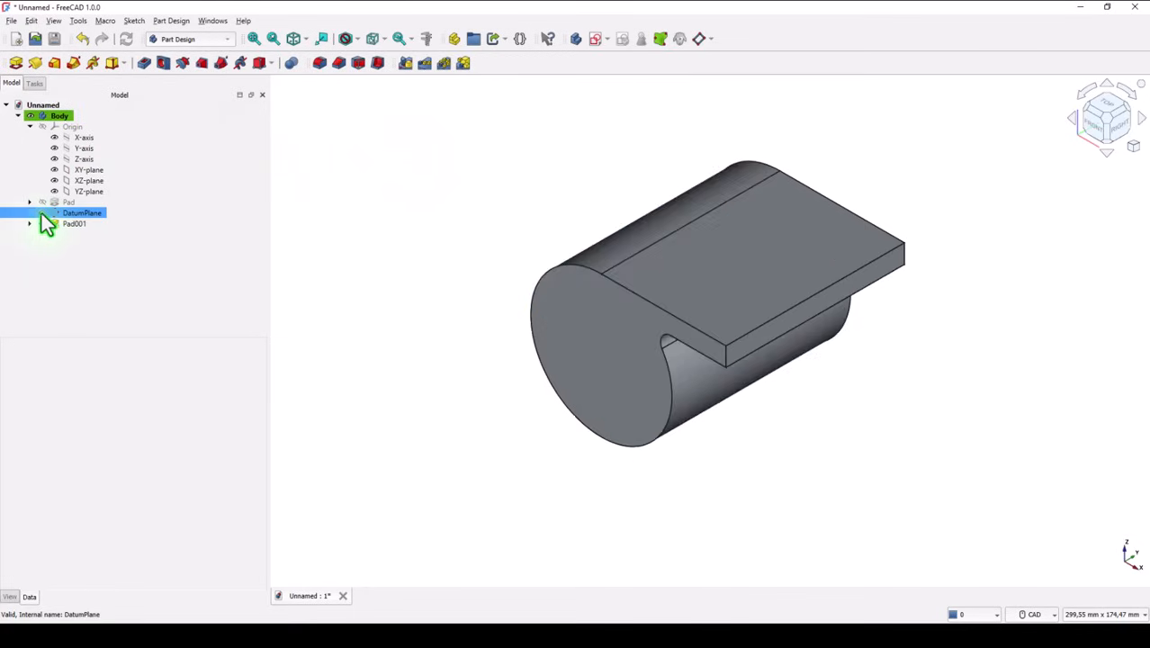
left_click(374, 216)
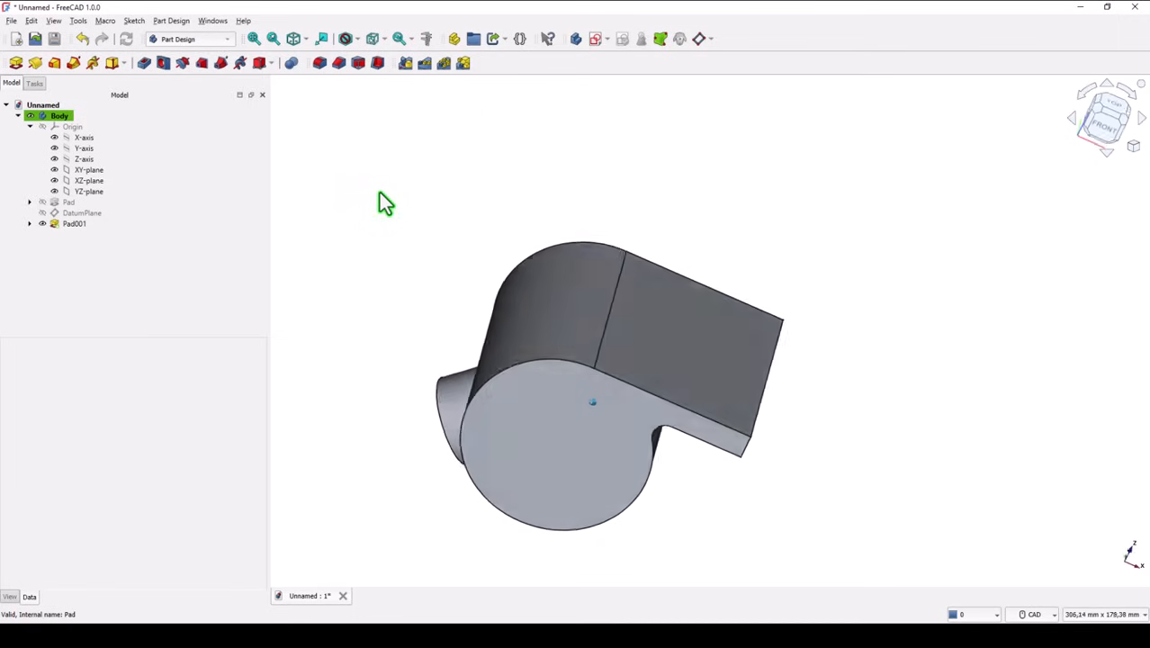
Step: Sketch a 50 mm diameter circle centred on the origin on the cylinder's front end face and finish the sketch
left_click(294, 40)
left_click(254, 40)
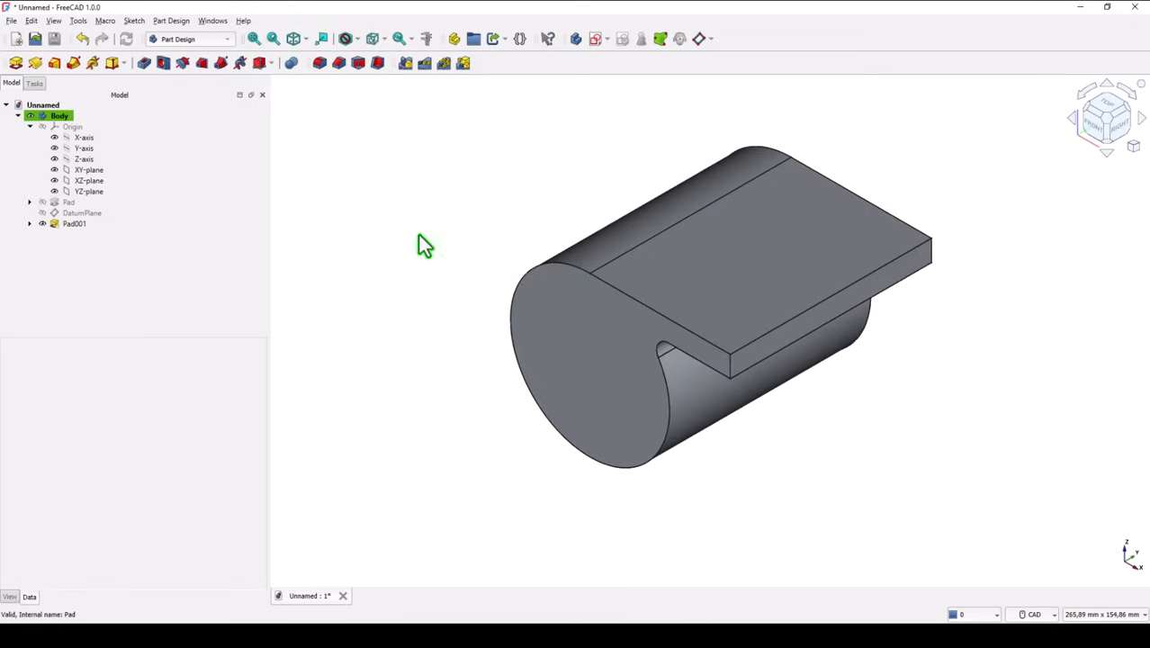
left_click(581, 404)
left_click(595, 38)
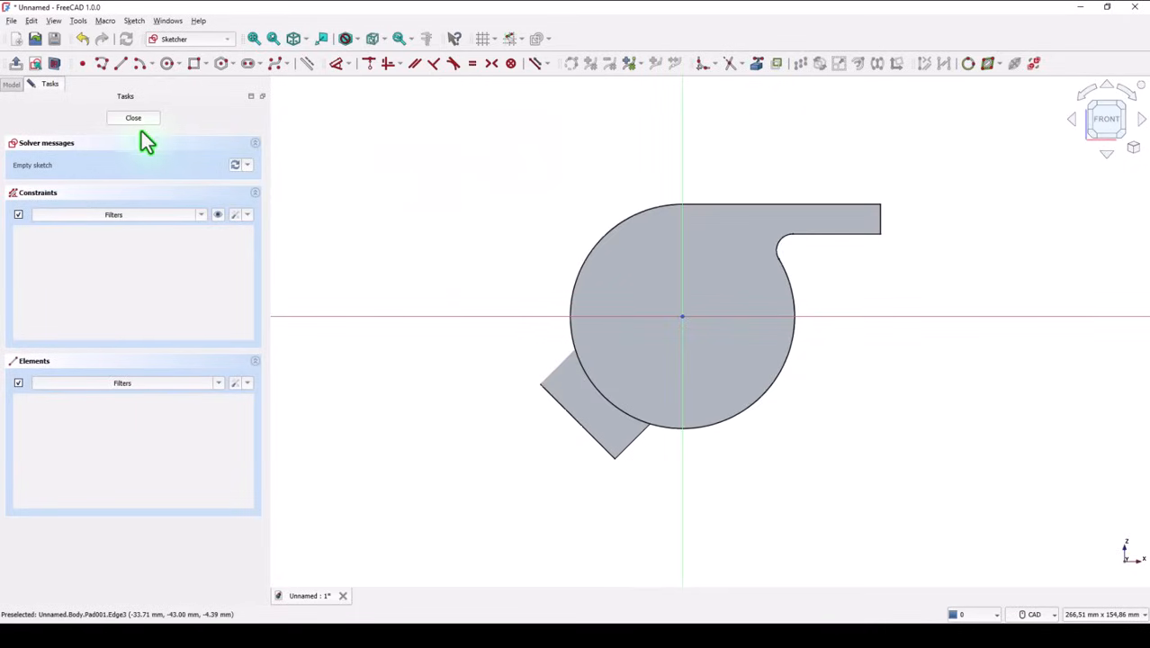
left_click(167, 64)
left_click(682, 316)
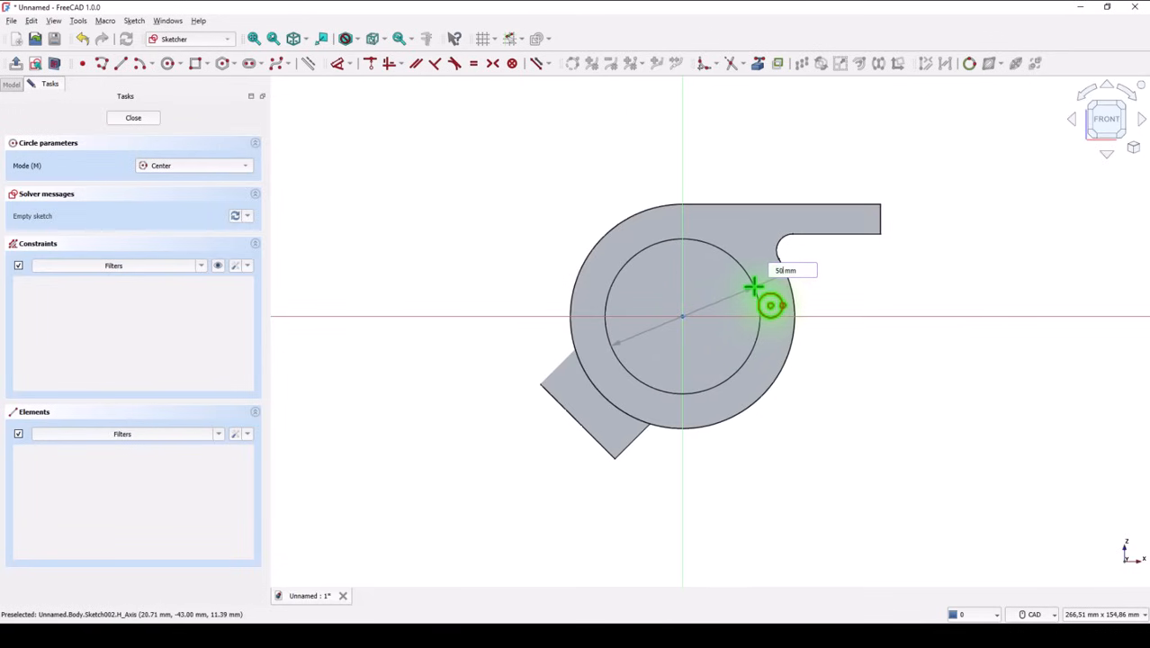
key("Return")
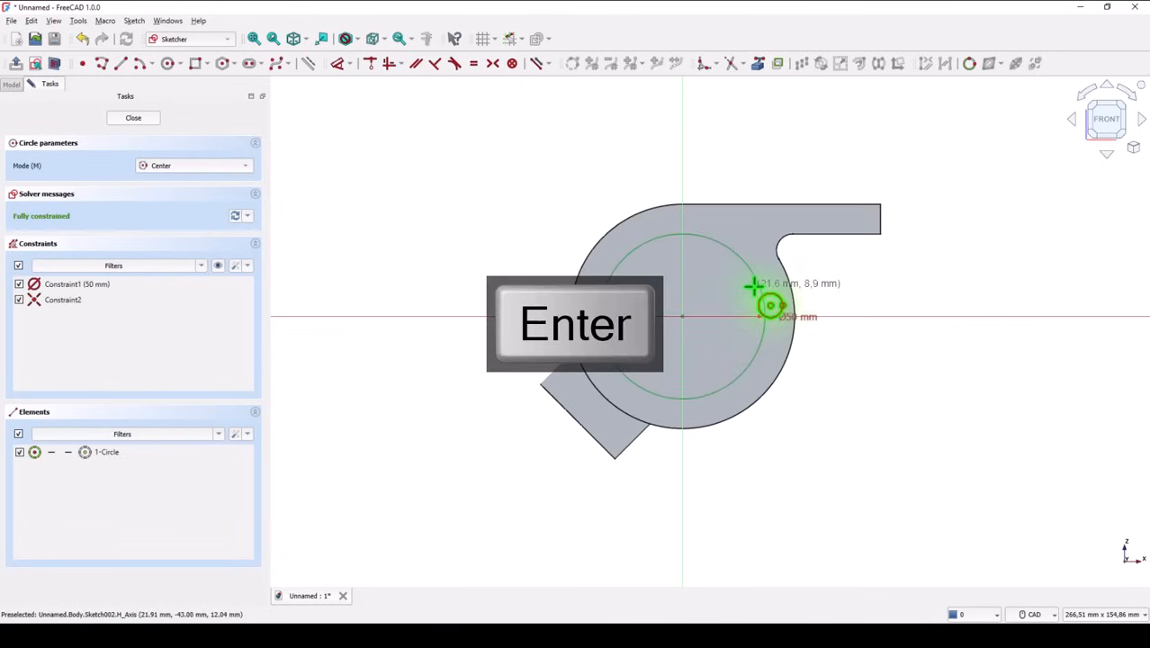
left_click(132, 118)
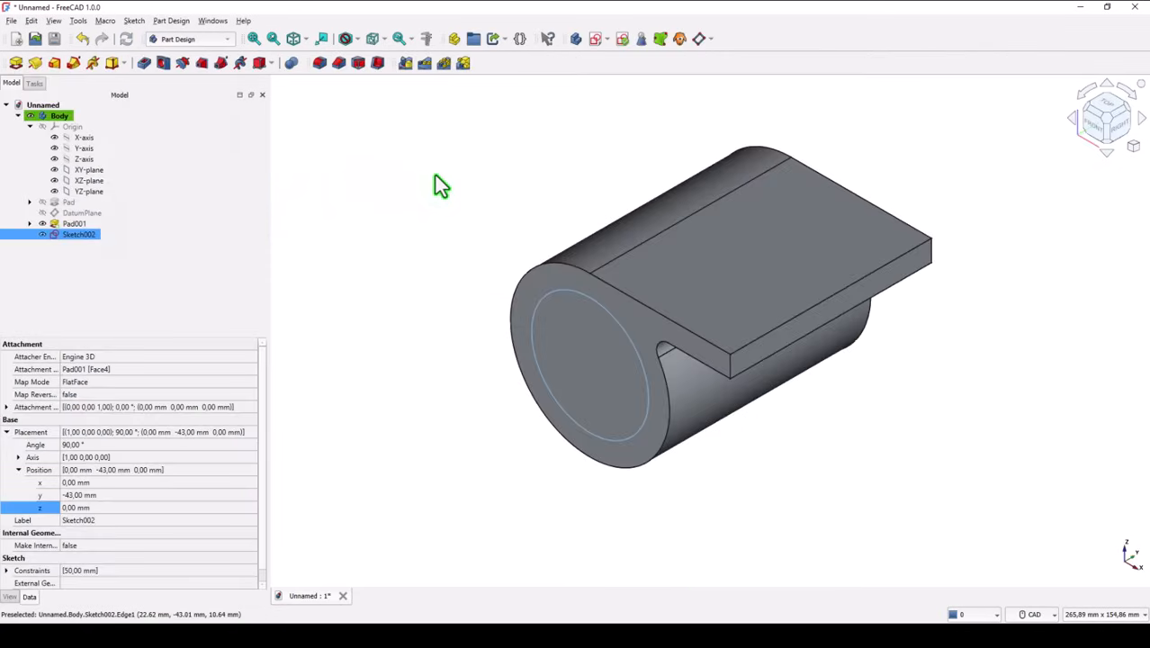
Step: Pocket the 50 mm circle through all to bore out the cylinder
left_click(145, 63)
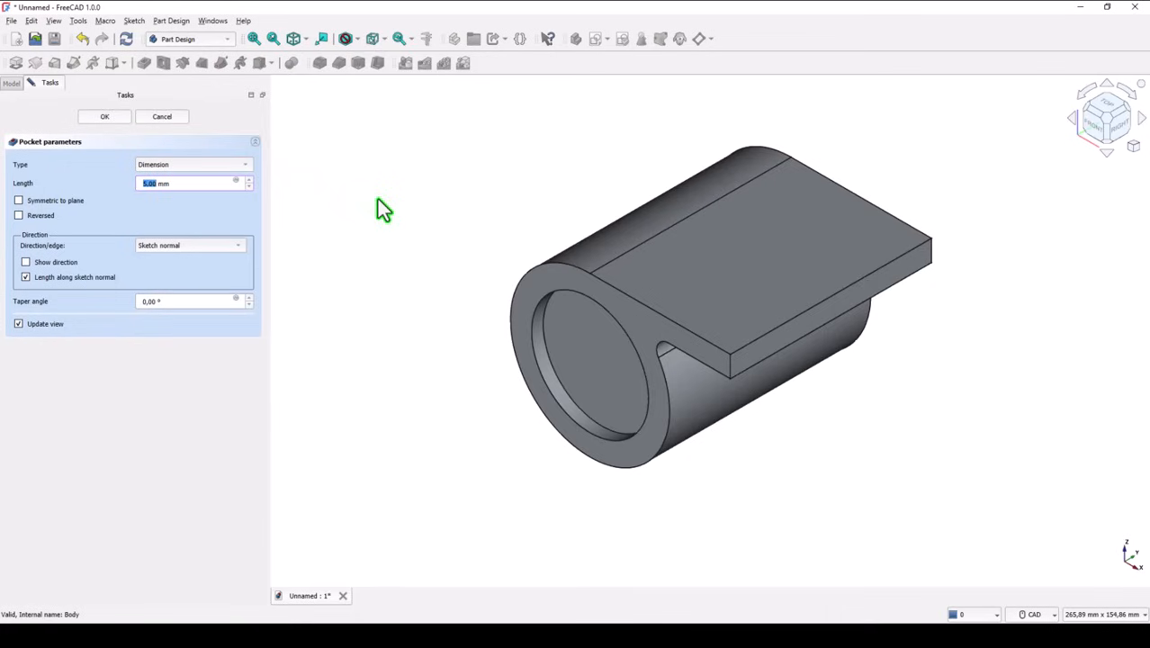
left_click(165, 167)
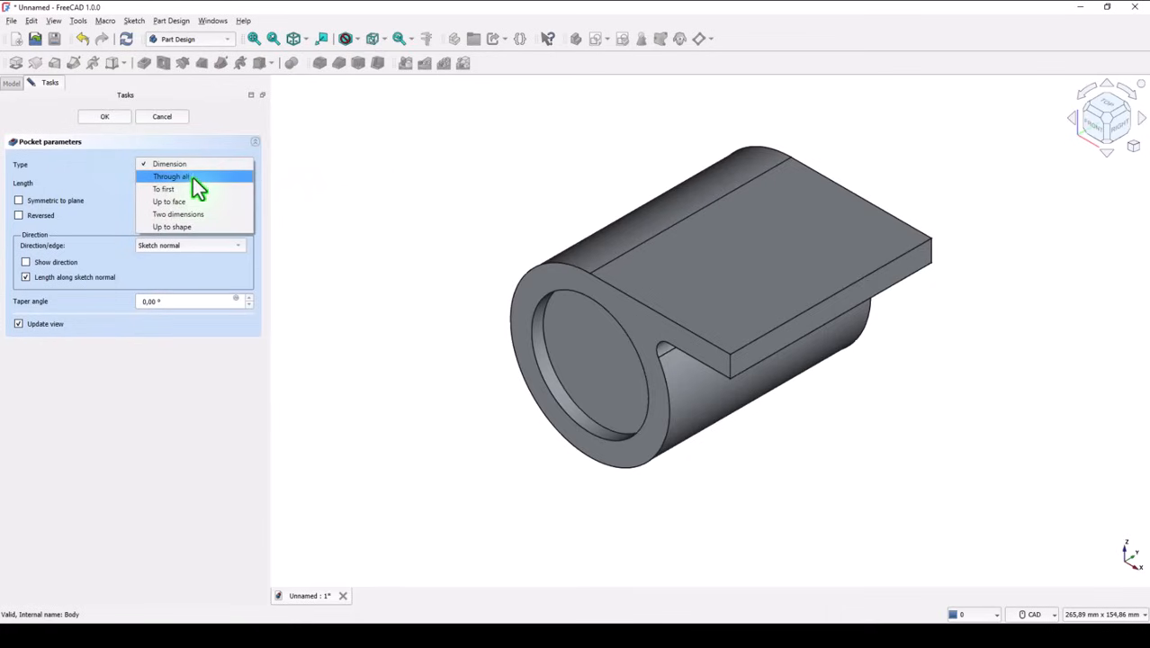
left_click(194, 177)
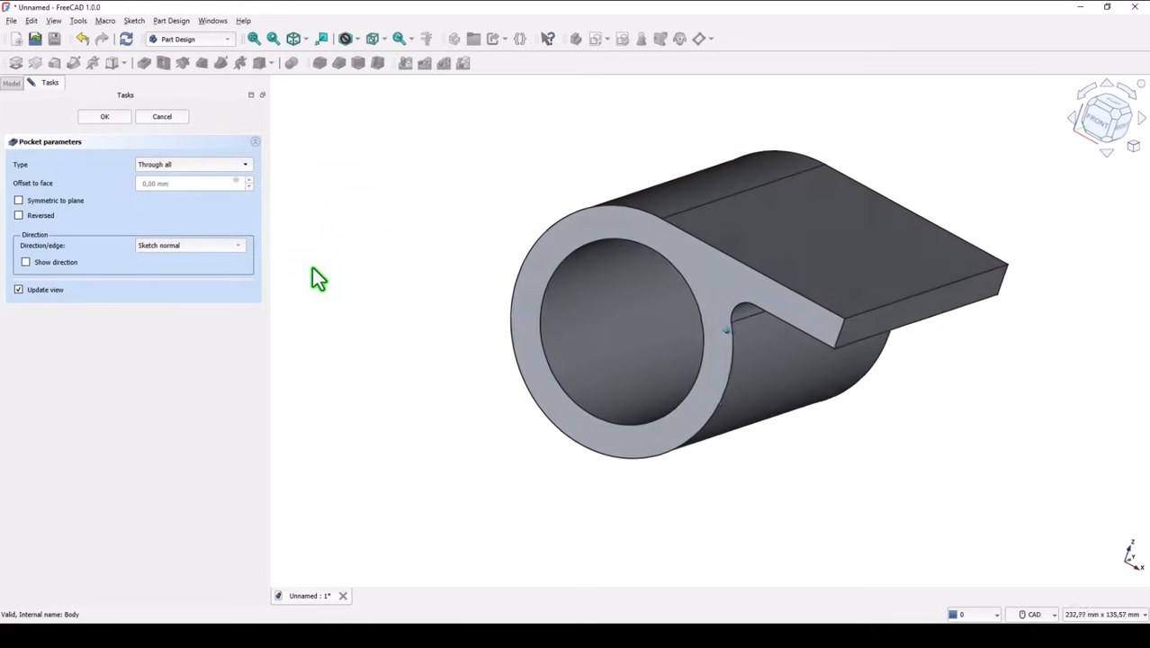
left_click(109, 118)
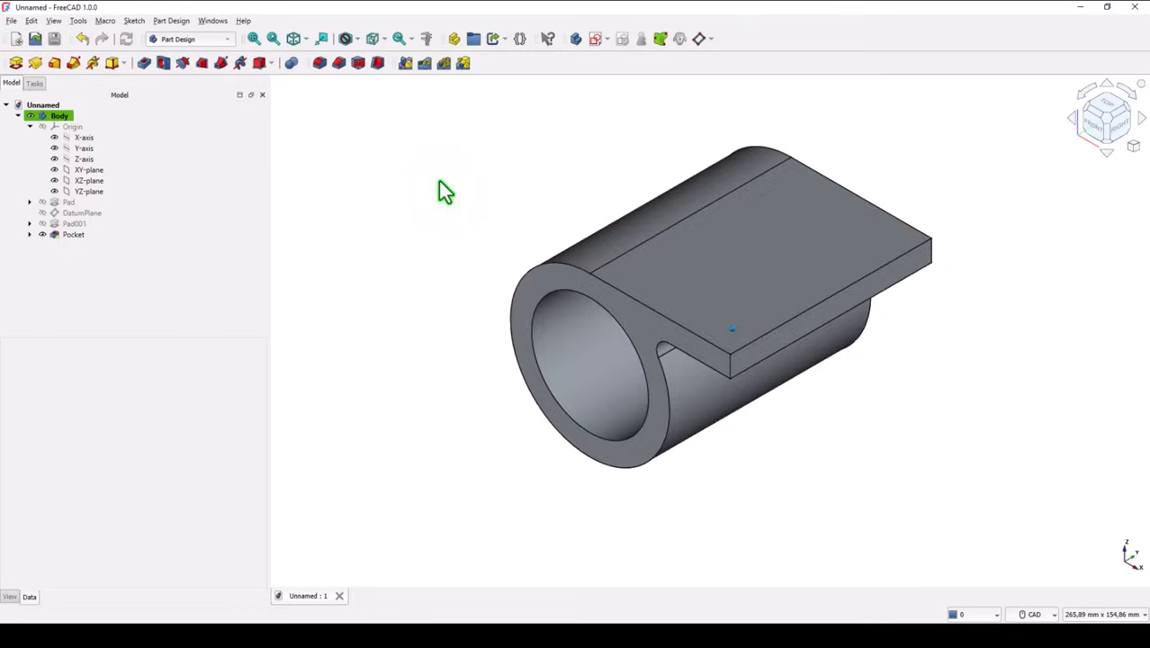
Step: Sketch a small circle centred on the origin on the angled boss's end face, without a diameter constraint, and finish the sketch
mouse_move(442, 190)
middle_mouse_down()
mouse_move(463, 213)
mouse_move(443, 297)
mouse_move(479, 378)
mouse_move(499, 349)
middle_mouse_up()
left_click(501, 357)
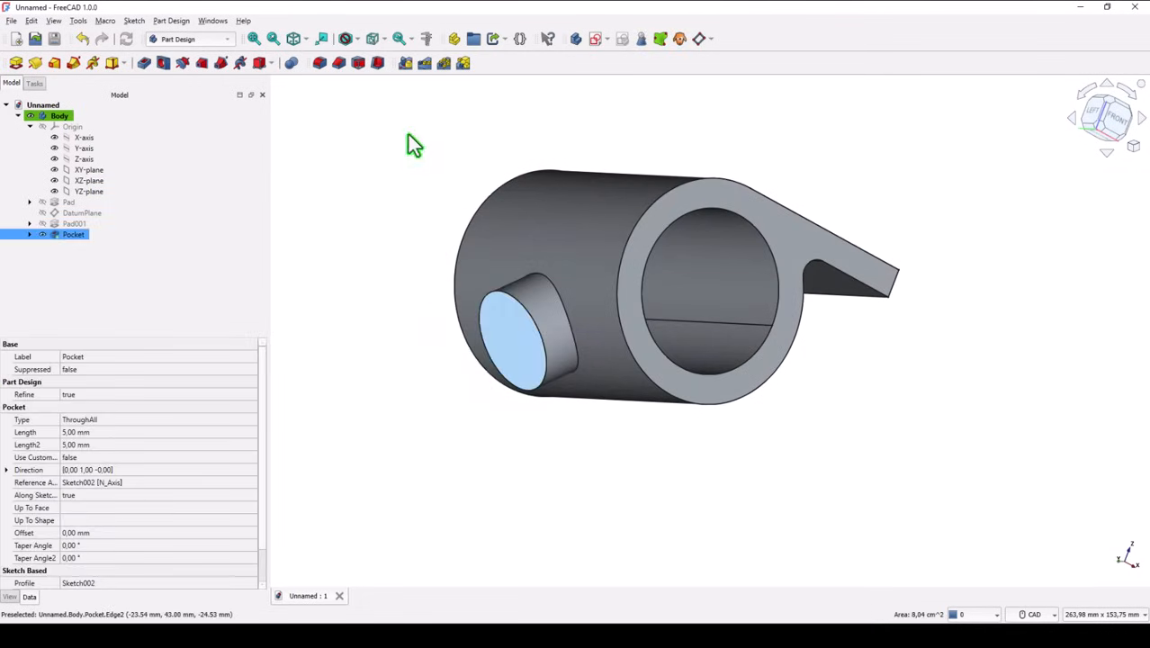
left_click(595, 39)
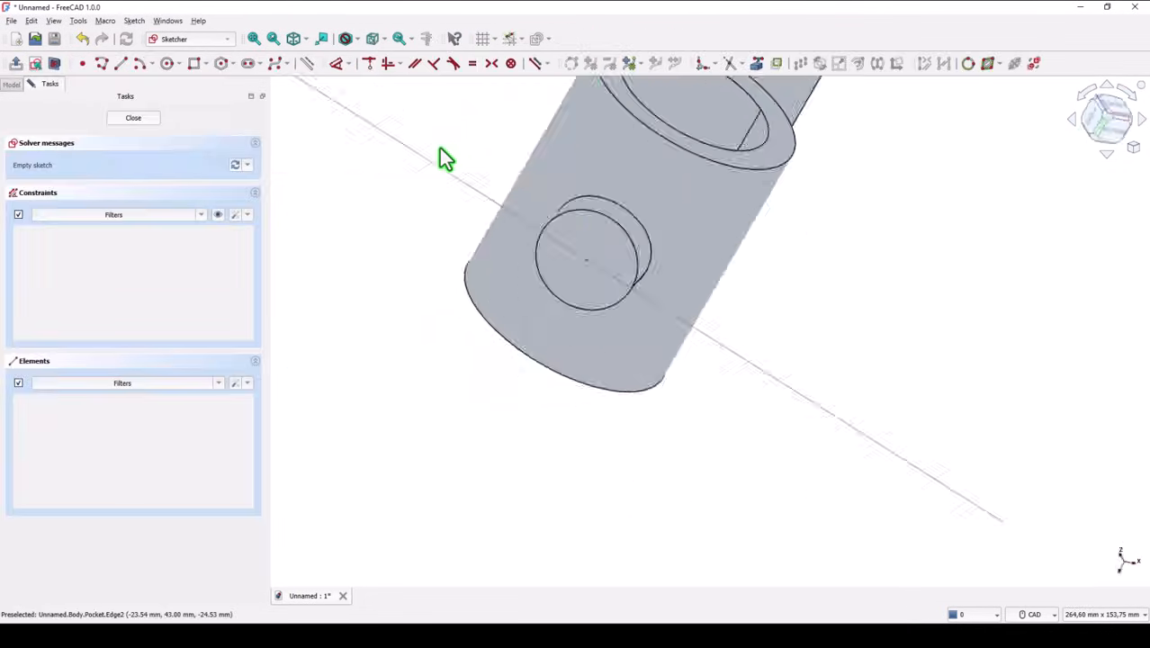
left_click(174, 67)
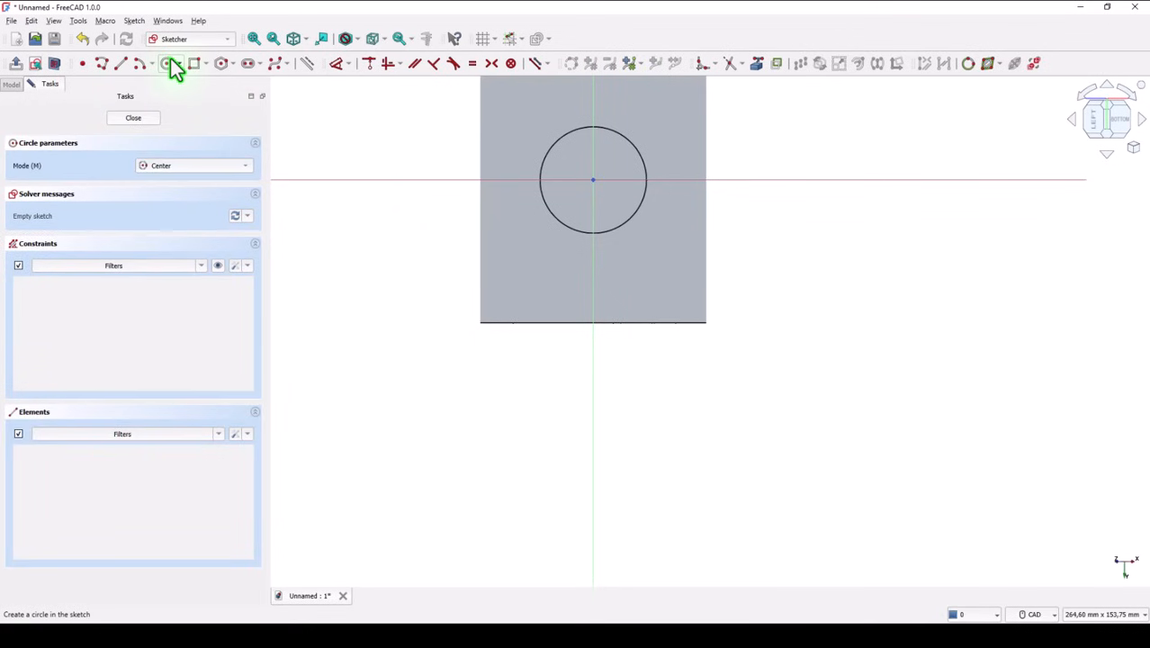
left_click(593, 180)
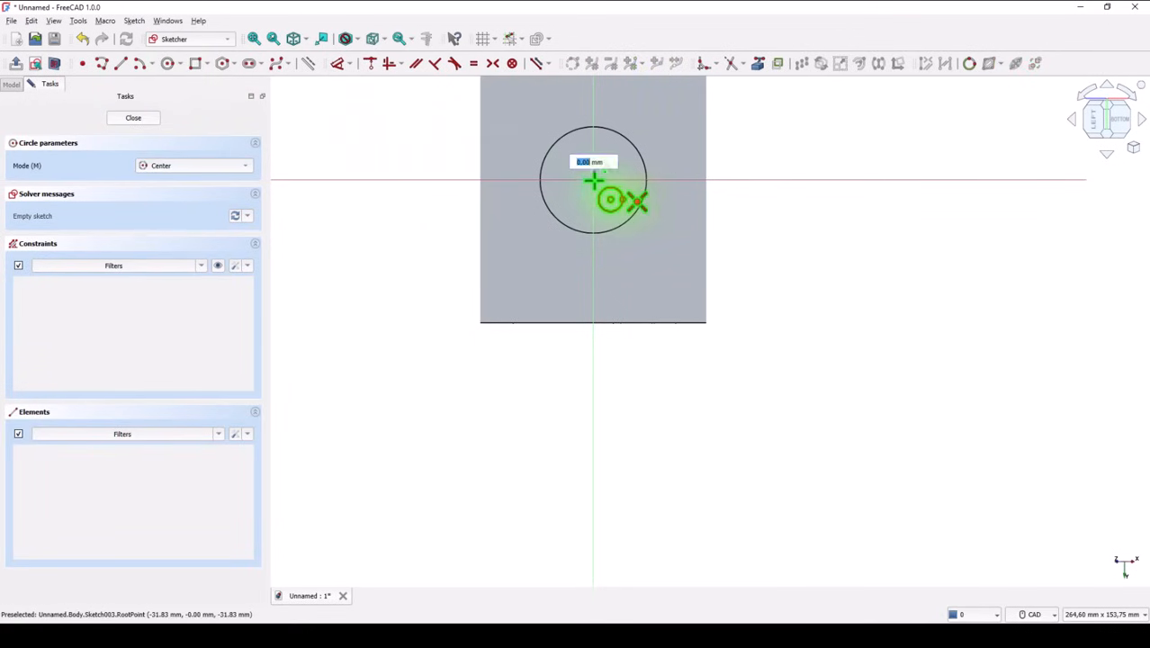
left_click(616, 180)
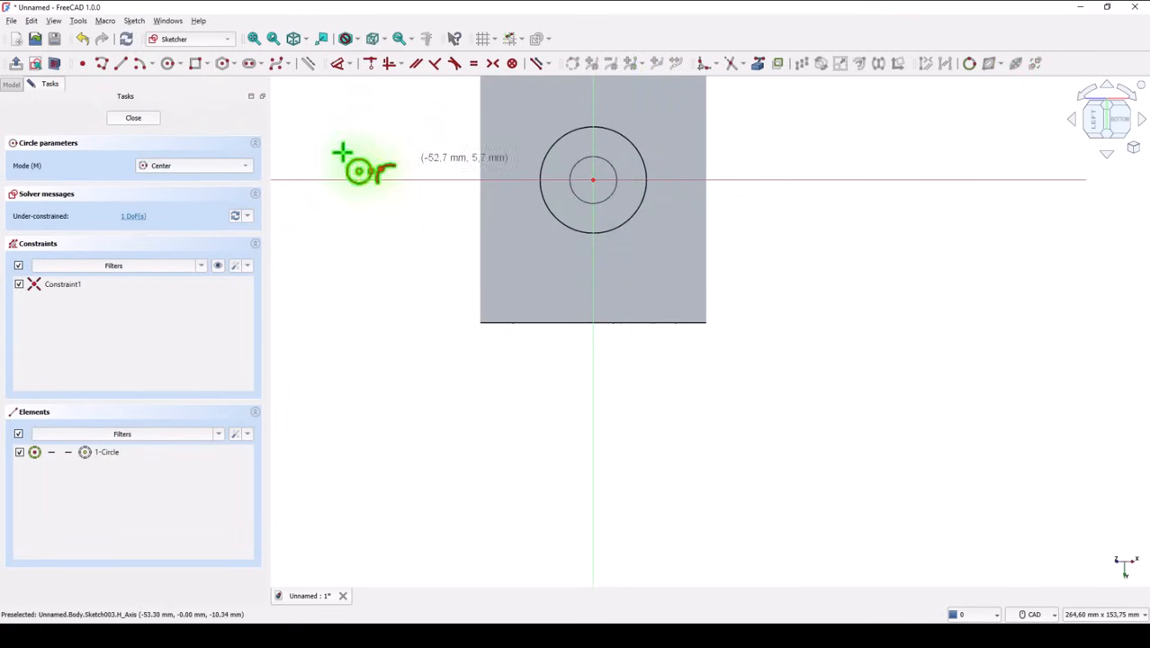
left_click(148, 120)
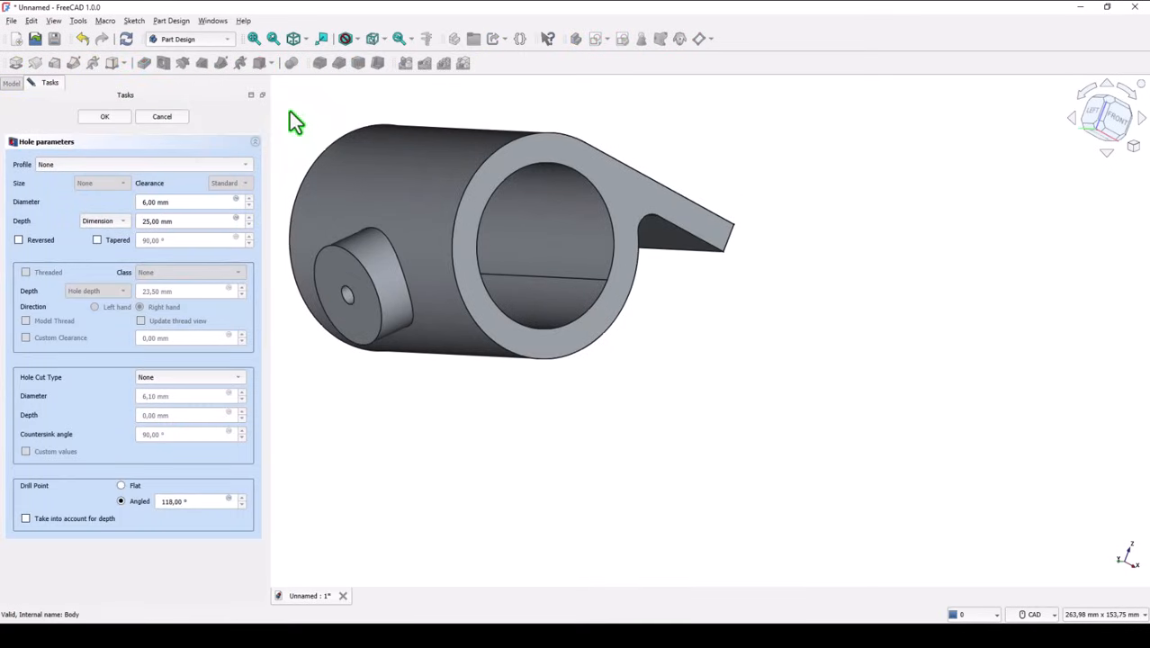
Step: Give the boss hole an ISO metric fine profile in size M18x1.5
left_click(53, 166)
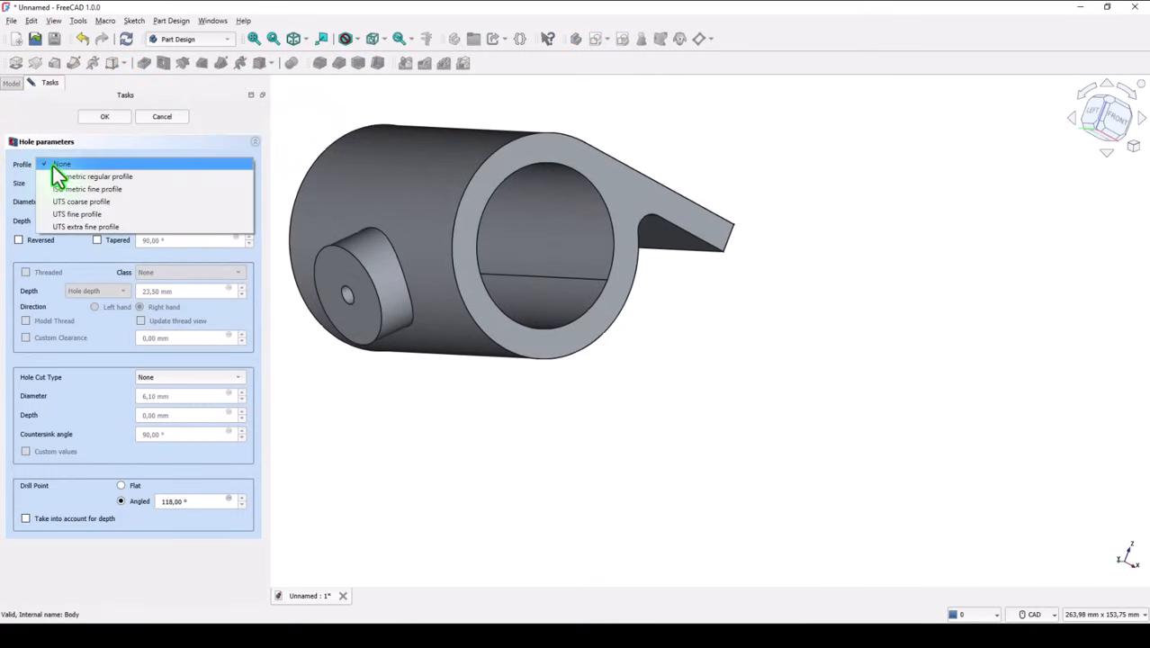
left_click(95, 189)
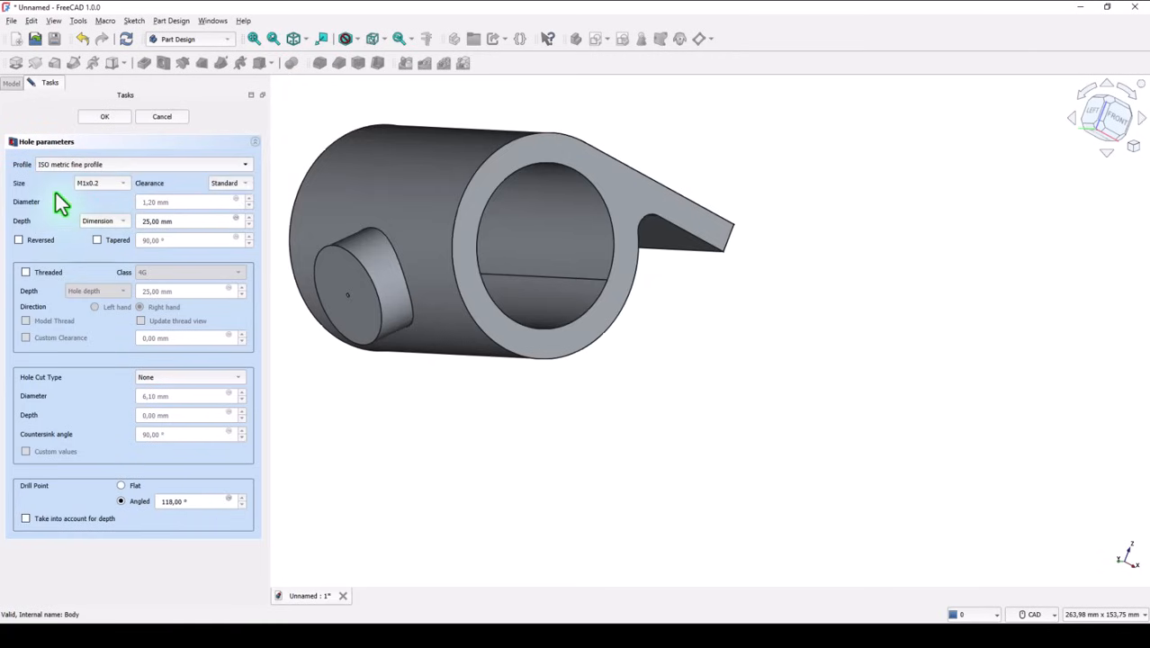
left_click(99, 188)
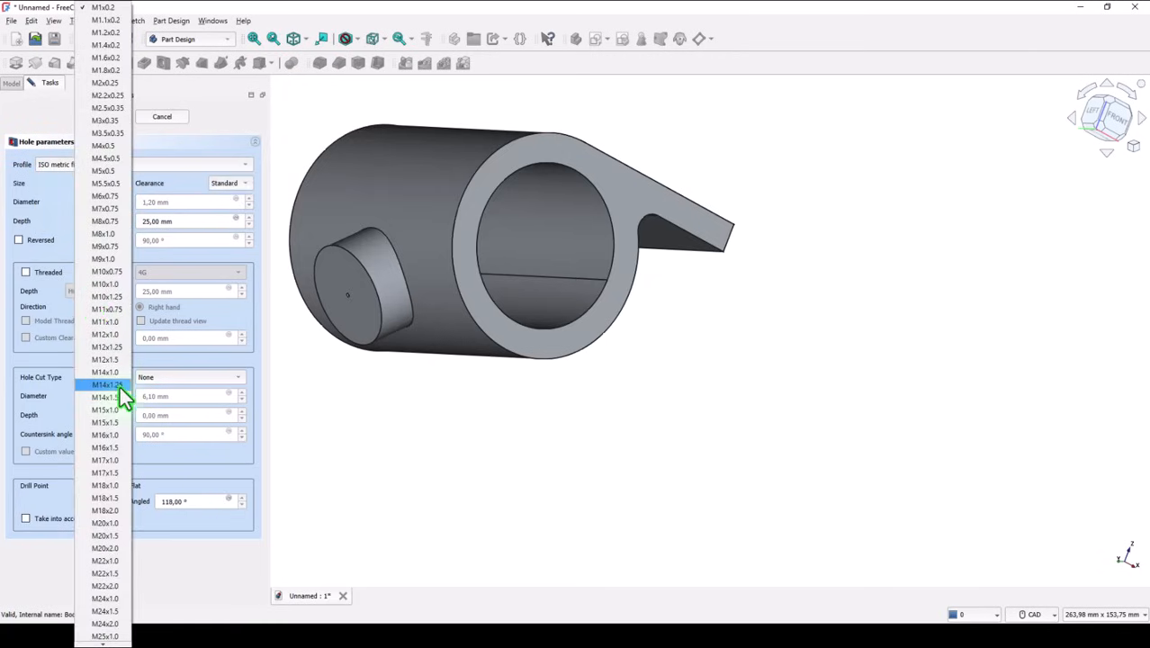
left_click(104, 498)
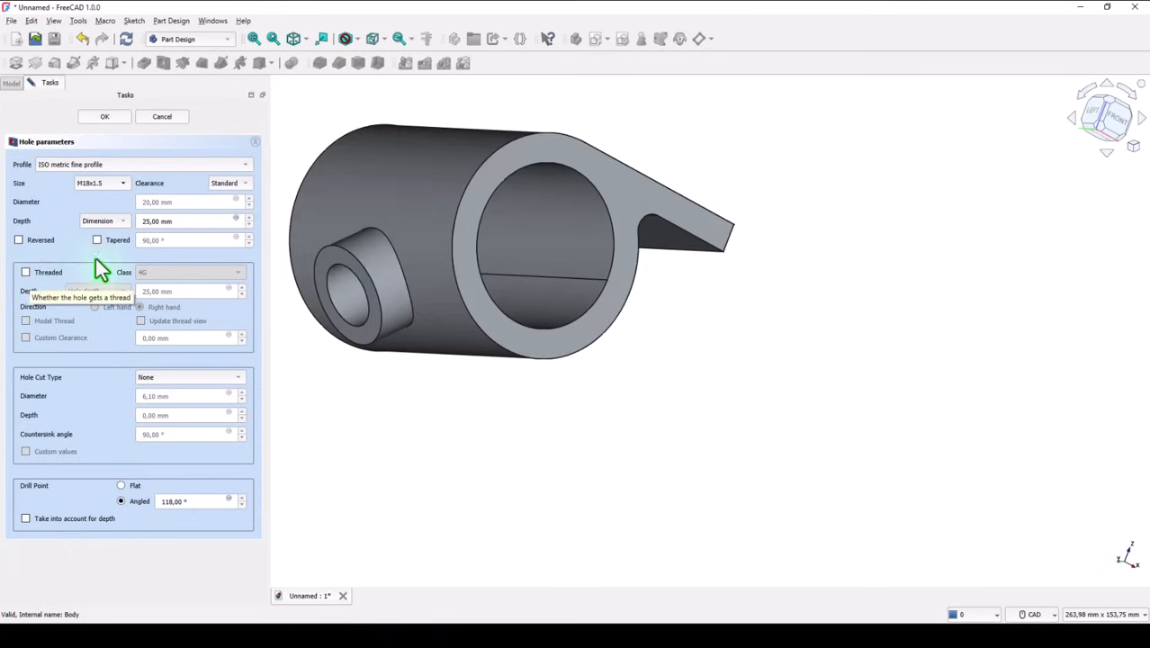
Step: Set the hole depth to 45 mm, make it threaded with a modelled thread, and finish the hole
left_click_drag(172, 224, 135, 223)
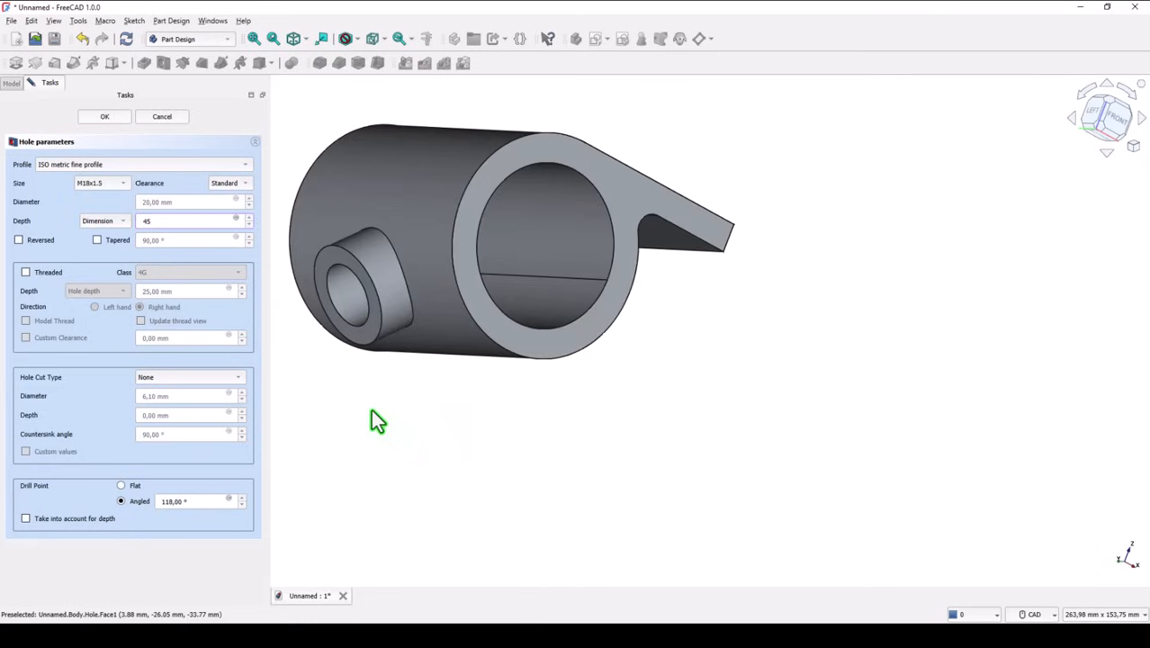
left_click(26, 273)
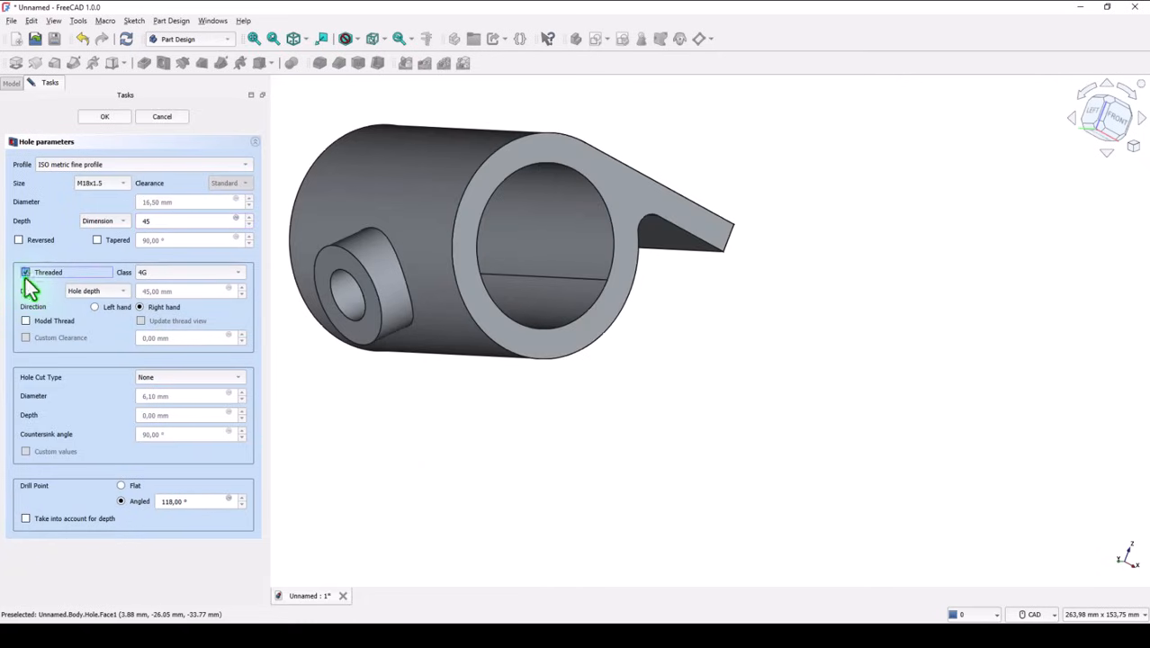
left_click(26, 322)
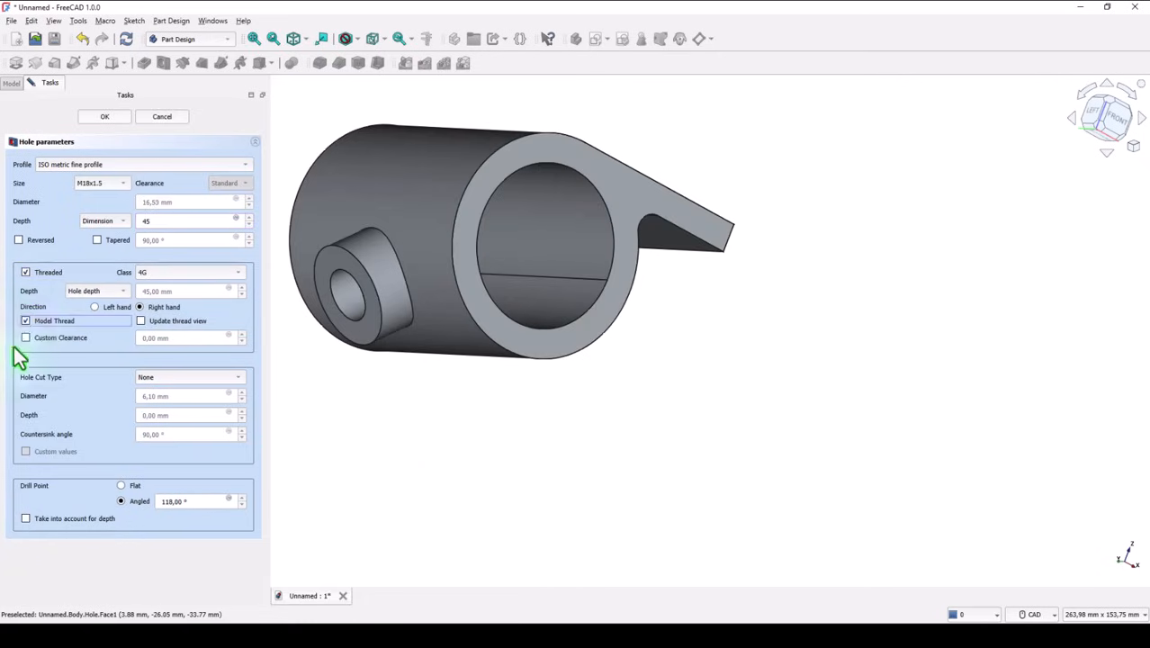
left_click(104, 118)
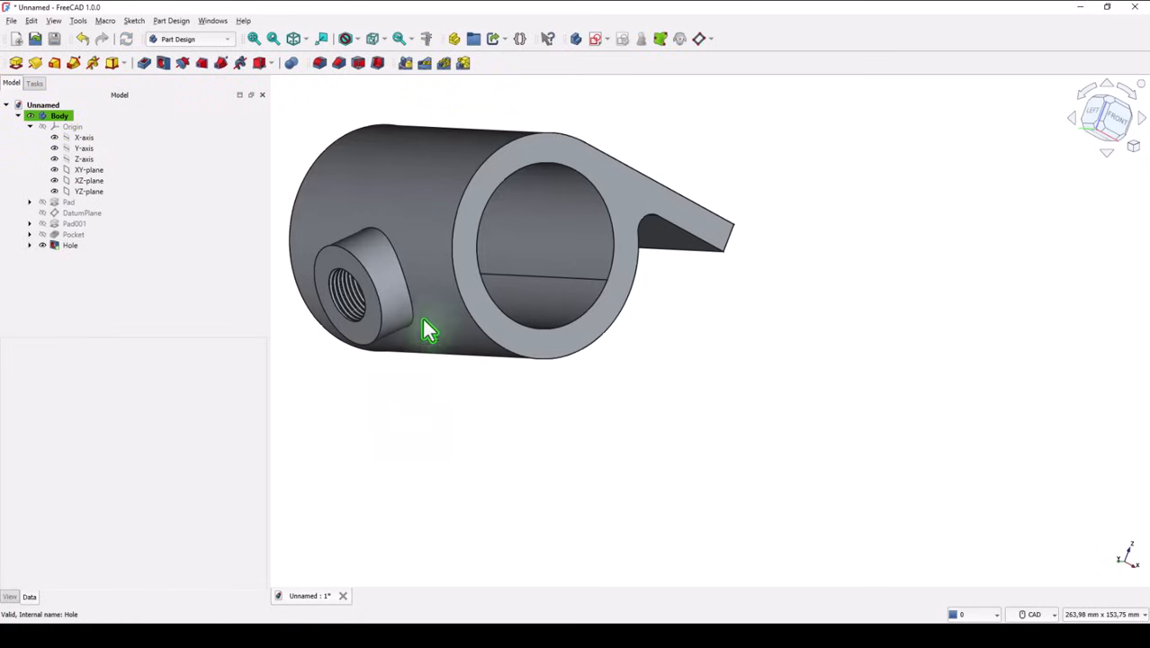
Step: Create a datum plane attached to the flange's top face, offset -9/2 mm in the z-direction
middle_click_drag(352, 313, 396, 319)
scroll(398, 328, "up", 10)
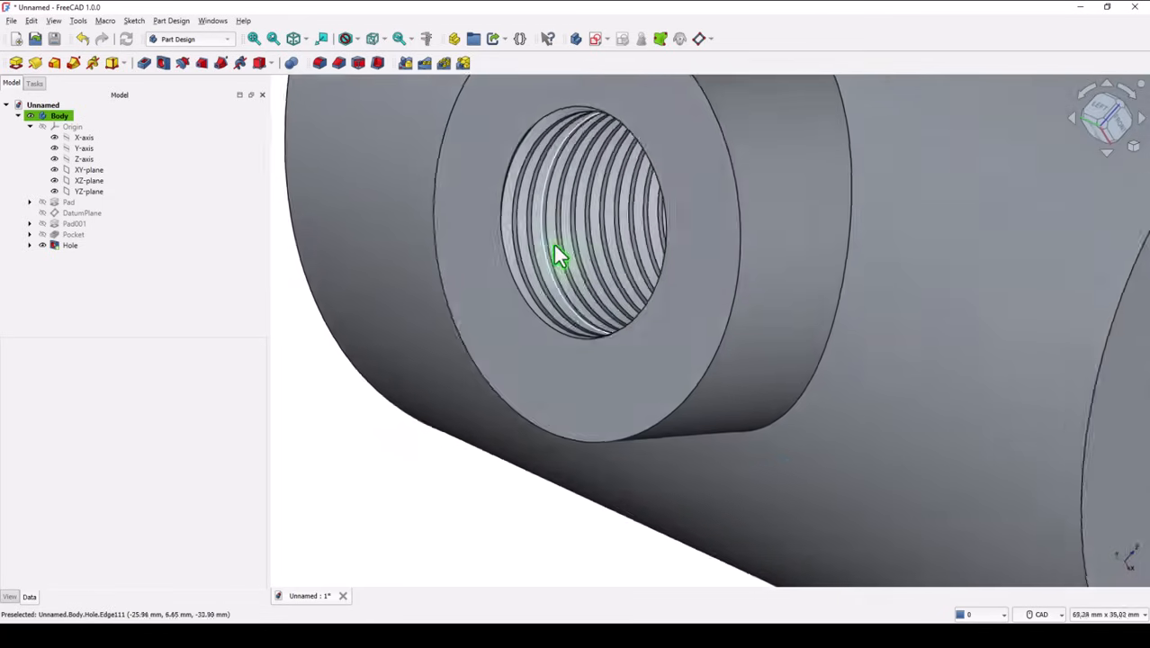
middle_click_drag(554, 248, 378, 133)
left_click(297, 40)
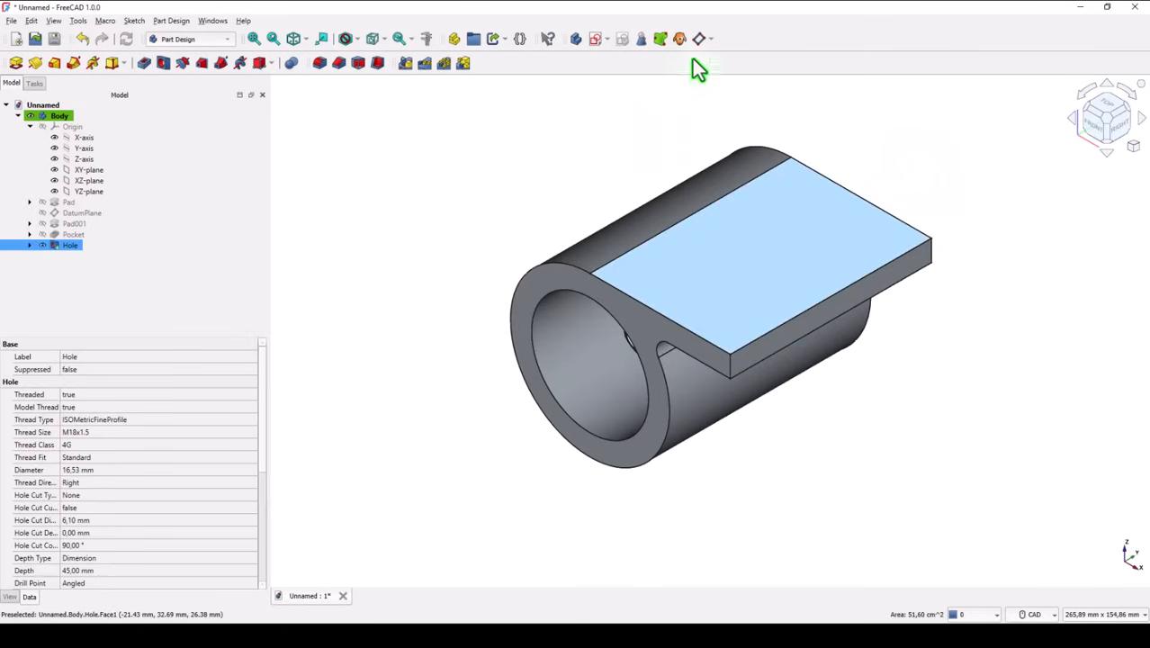
left_click(700, 40)
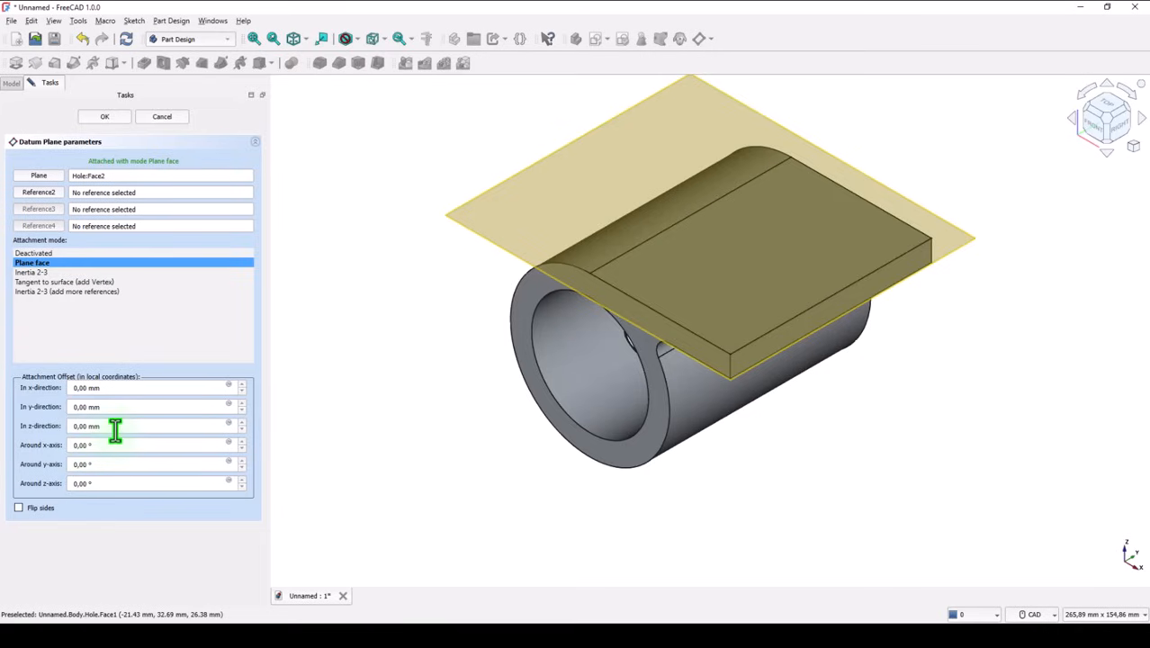
left_click_drag(115, 431, 68, 439)
type("-9/2")
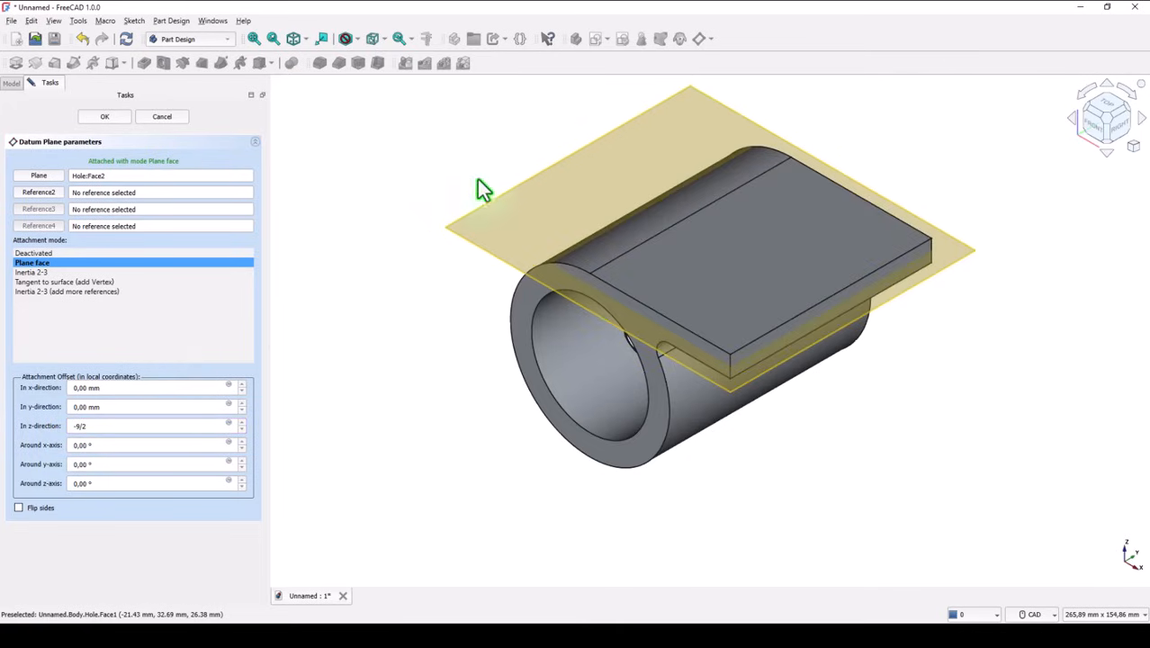
left_click(101, 117)
Step: Start a sketch on the new datum plane and section the view at the sketch plane
left_click(533, 162)
left_click(592, 40)
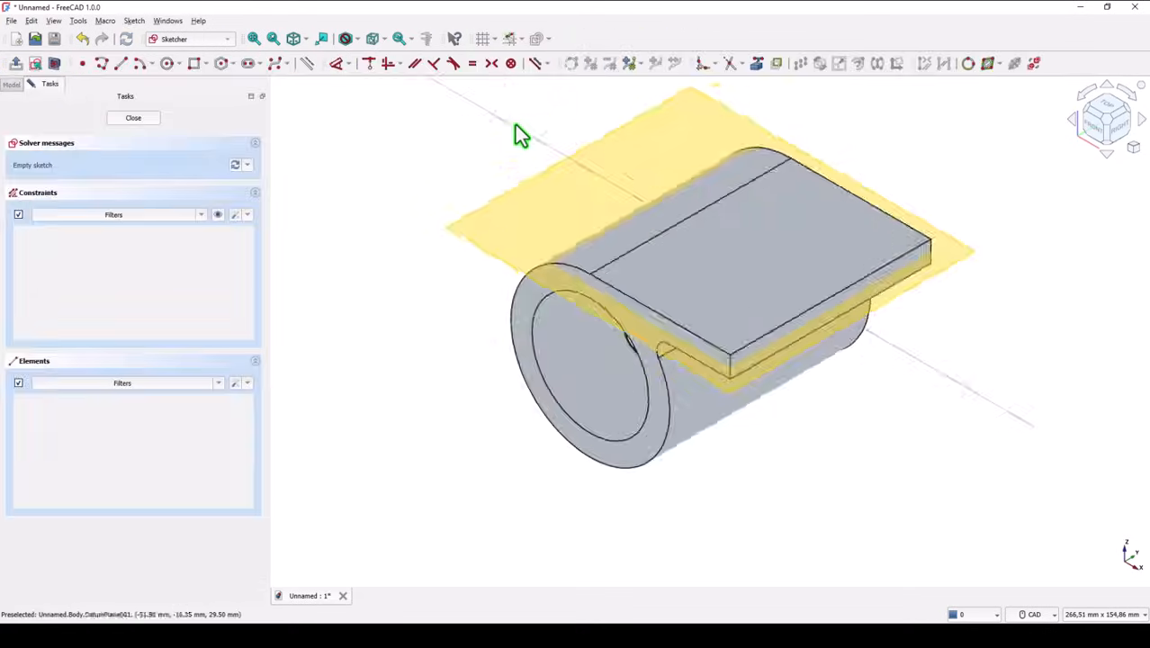
middle_click_drag(453, 264, 615, 243)
left_click(53, 70)
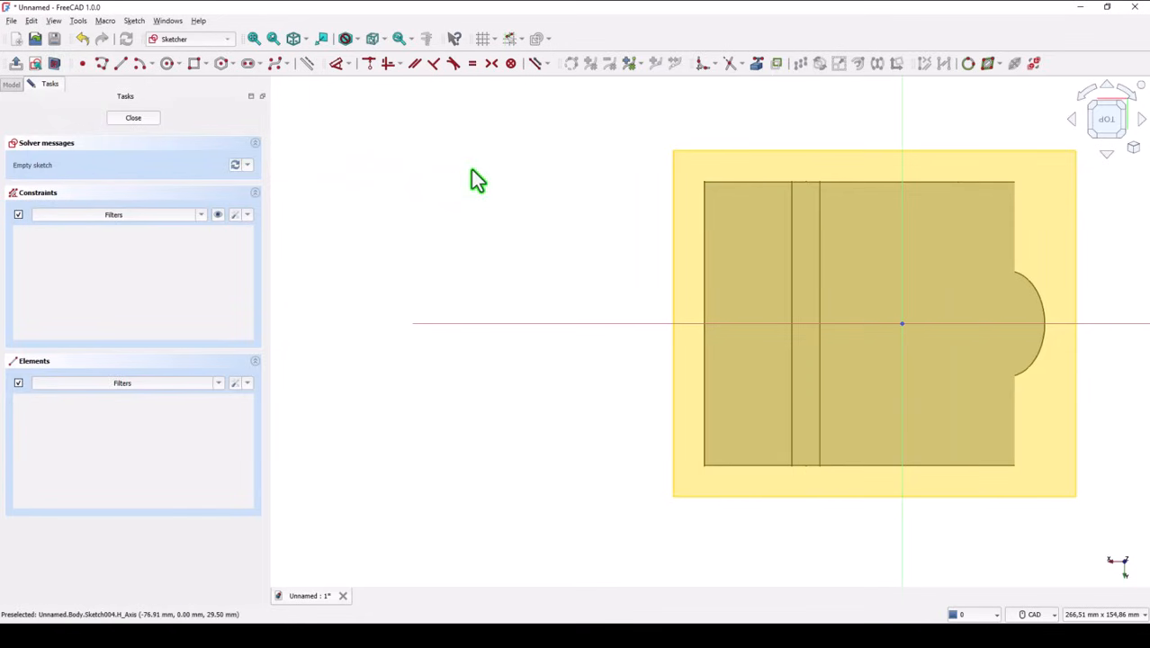
Step: Draw a closed triangle with a vertical side about 71 mm long inside the flange and its apex on the horizontal axis beyond the flange's free edge
left_click(102, 63)
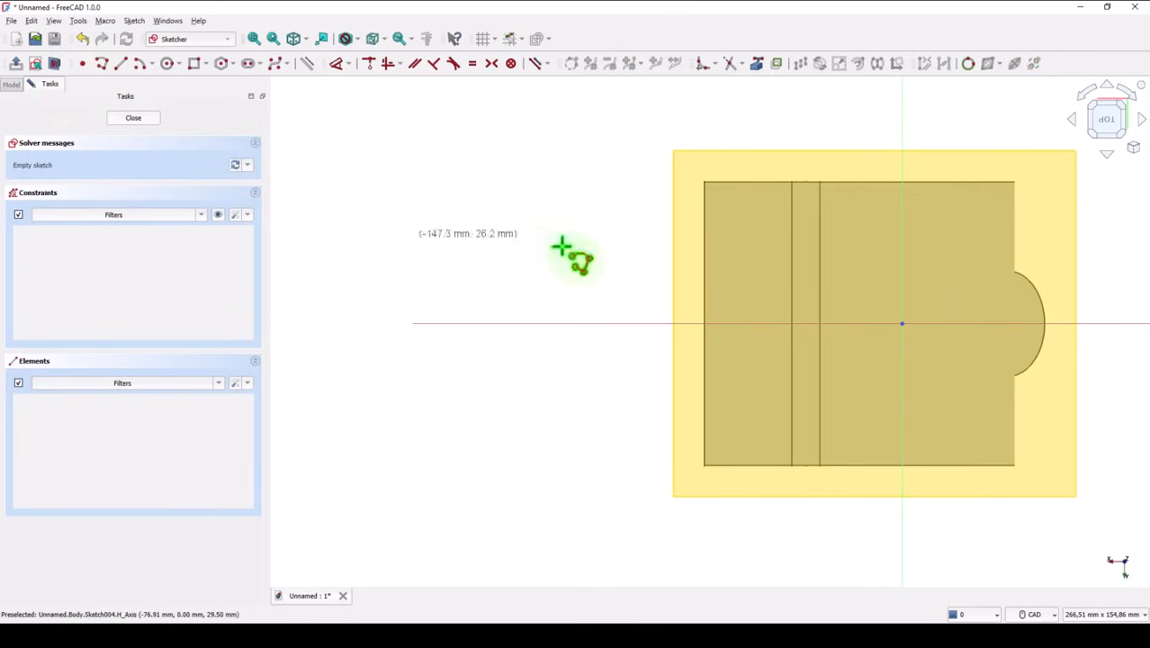
left_click(725, 205)
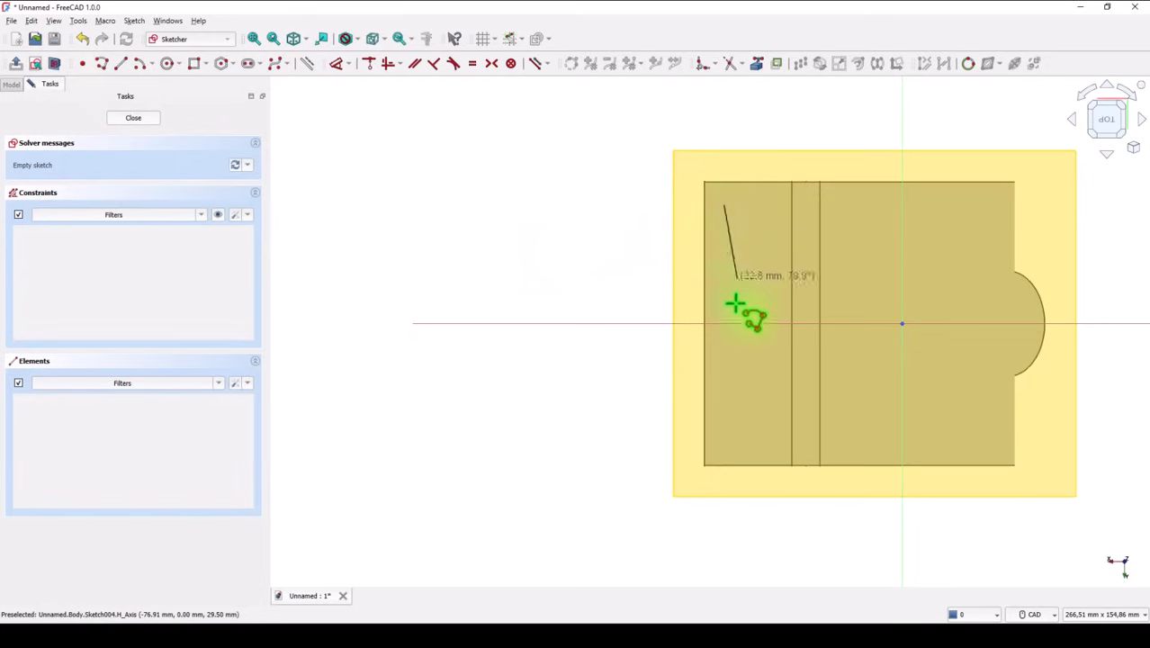
left_click(724, 440)
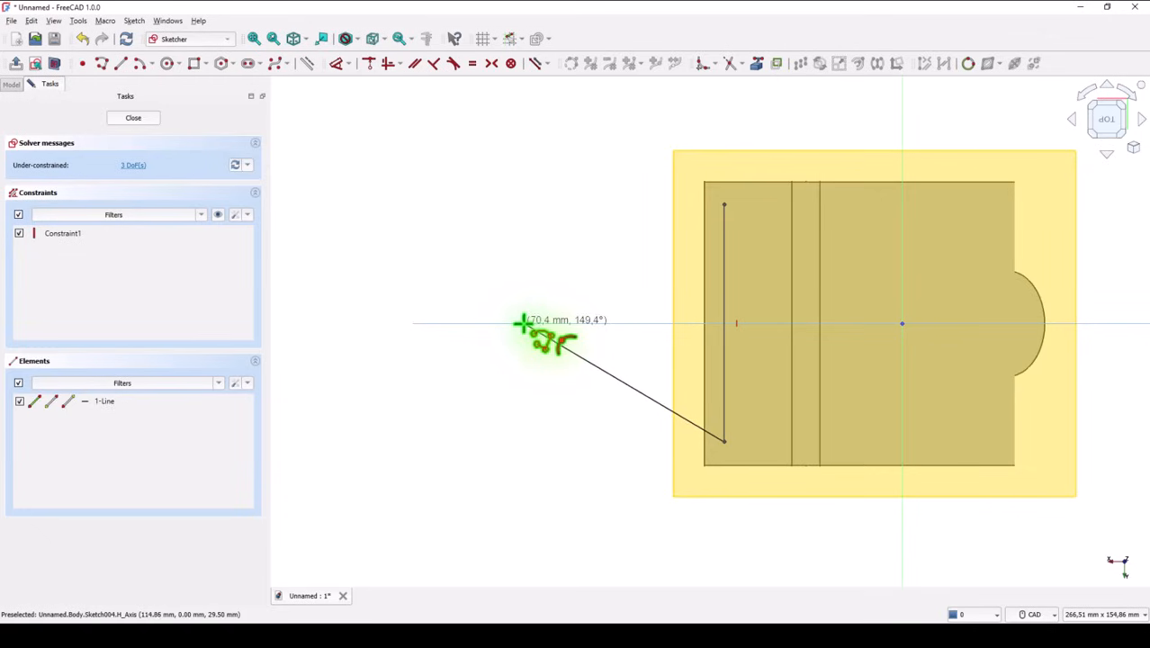
left_click(537, 323)
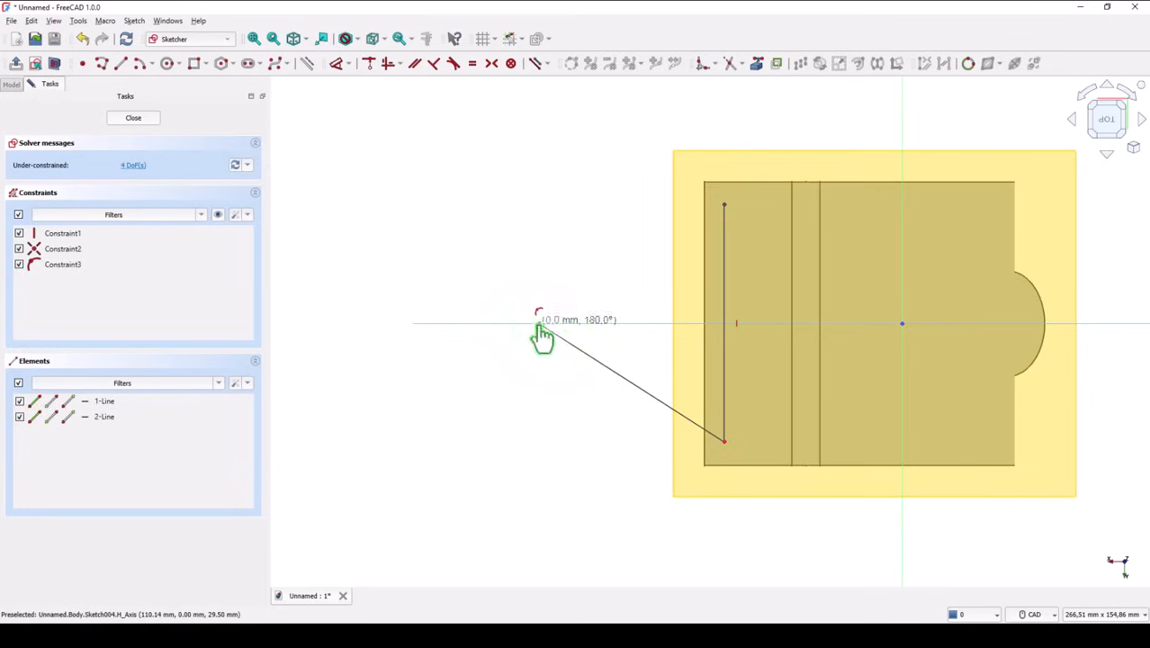
left_click(721, 205)
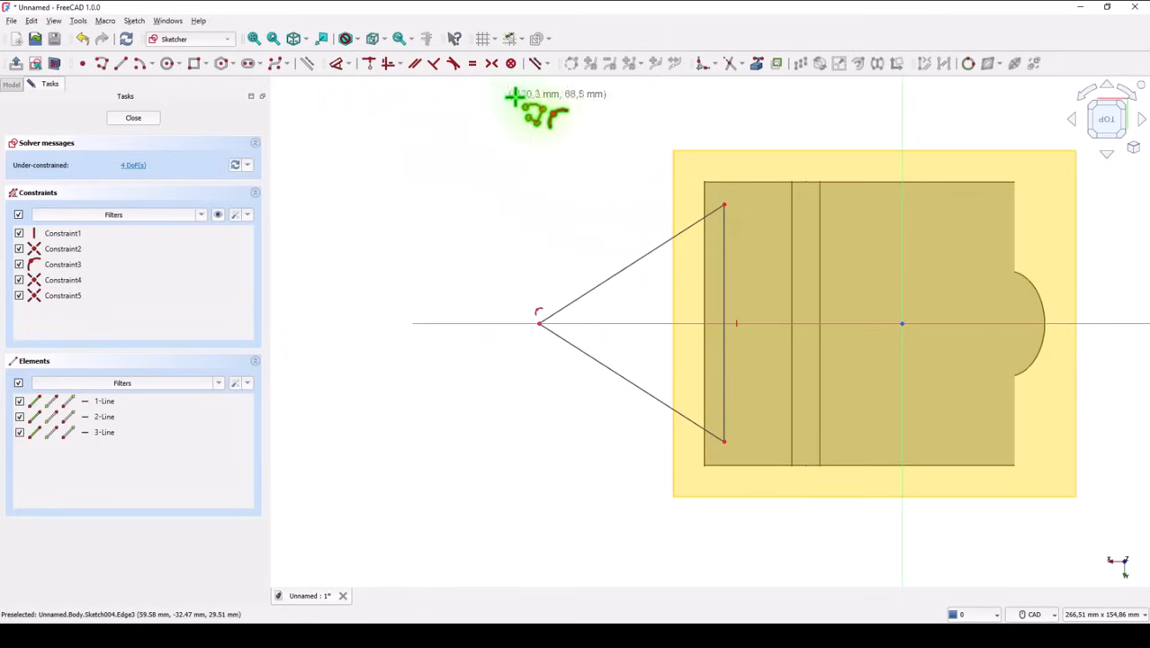
Step: Fillet all three corners of the triangle with the corner points preserved
left_click(703, 64)
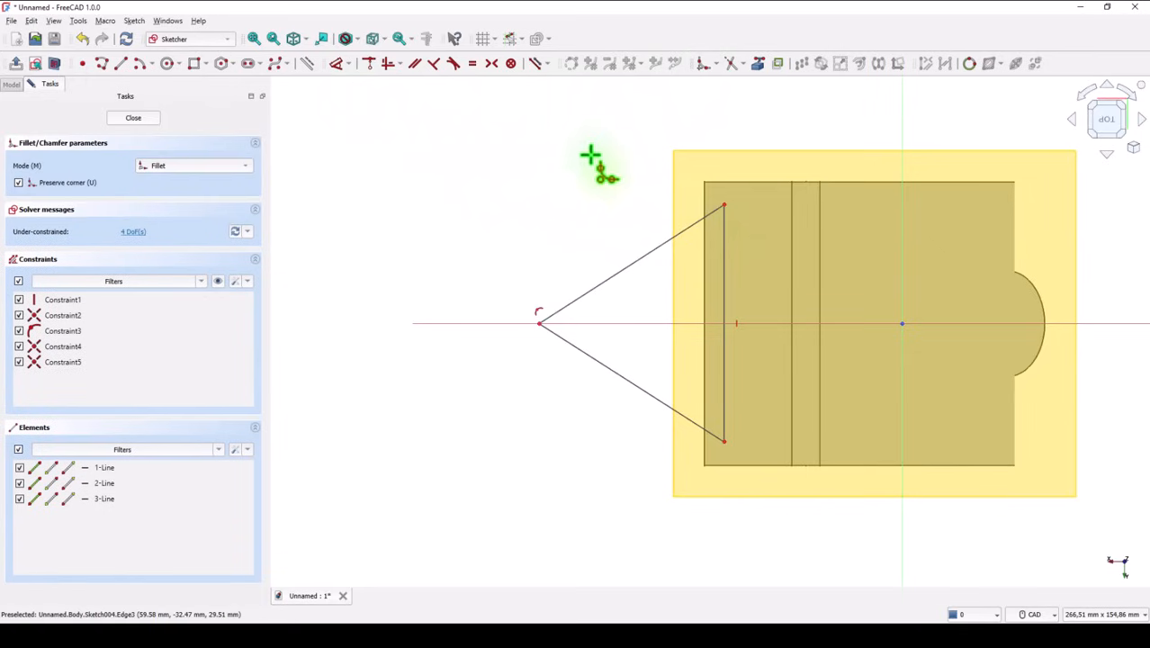
left_click(580, 349)
left_click(575, 309)
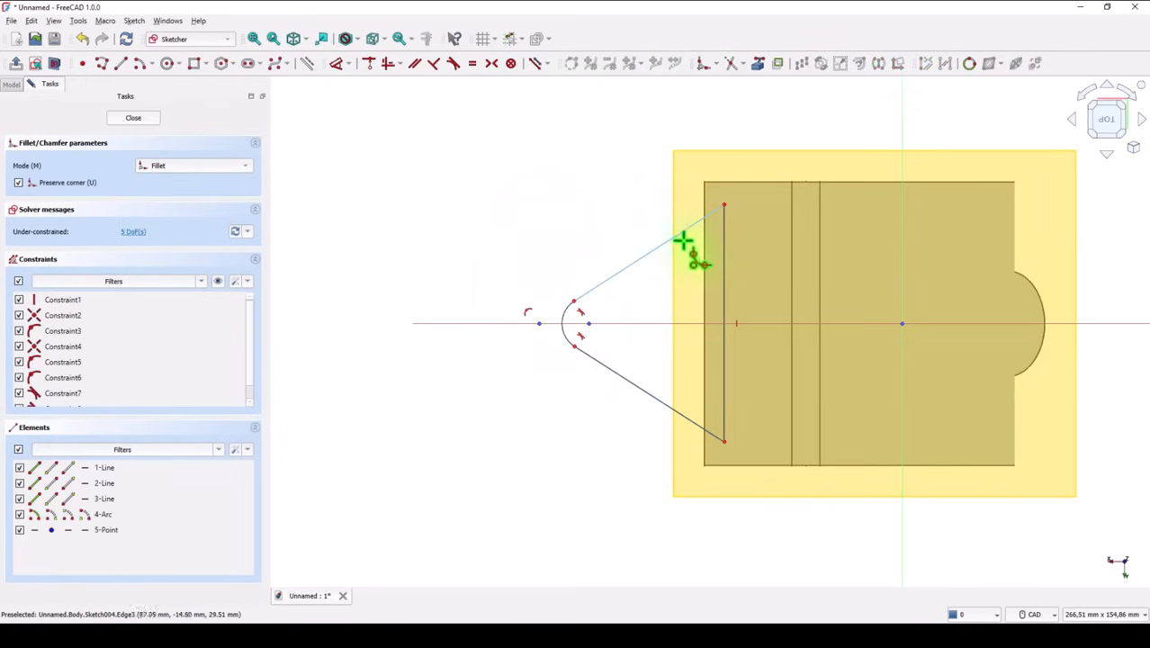
left_click(723, 241)
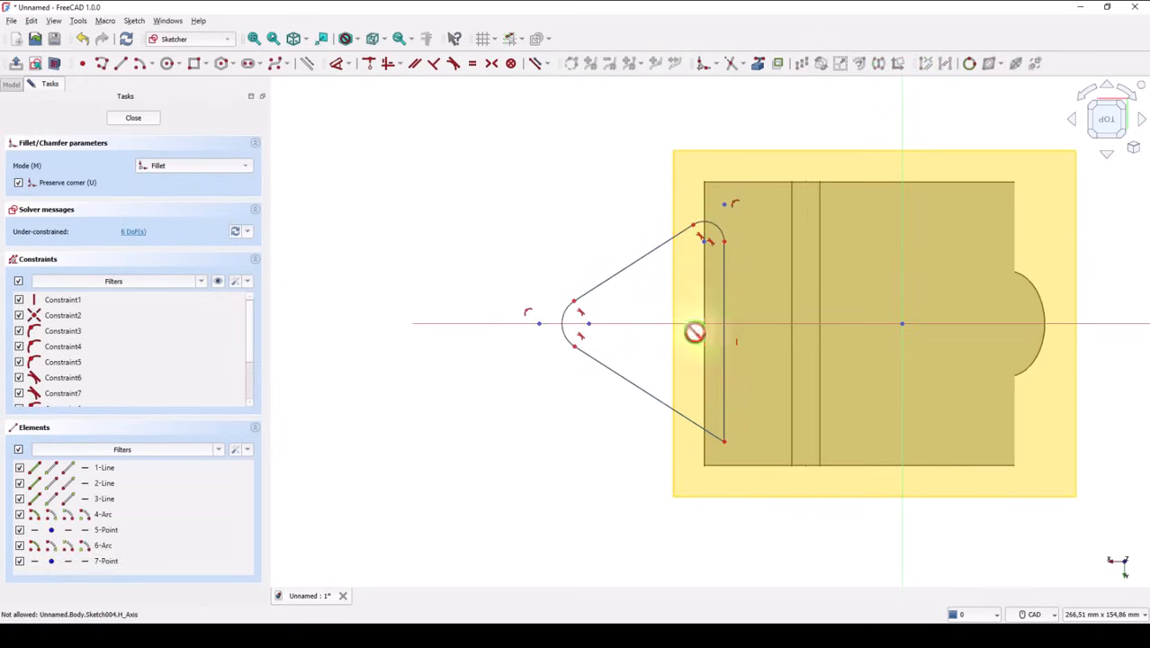
left_click(724, 418)
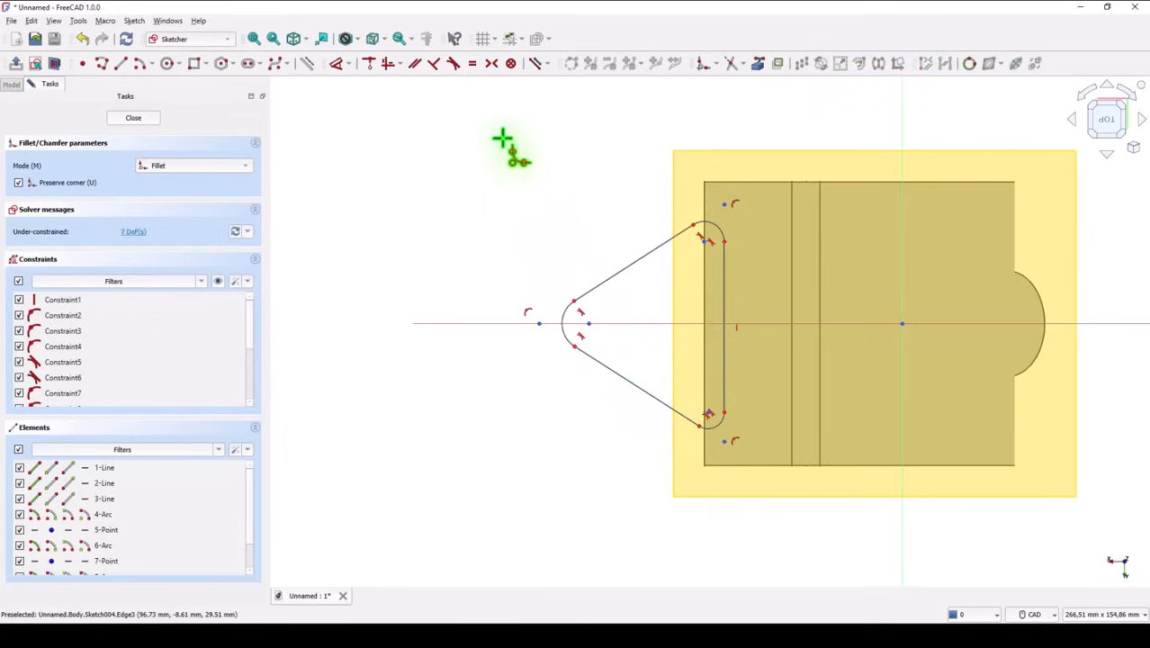
Step: Constrain the three corner arcs to equal radii and the two slanted lines to equal lengths
left_click(472, 64)
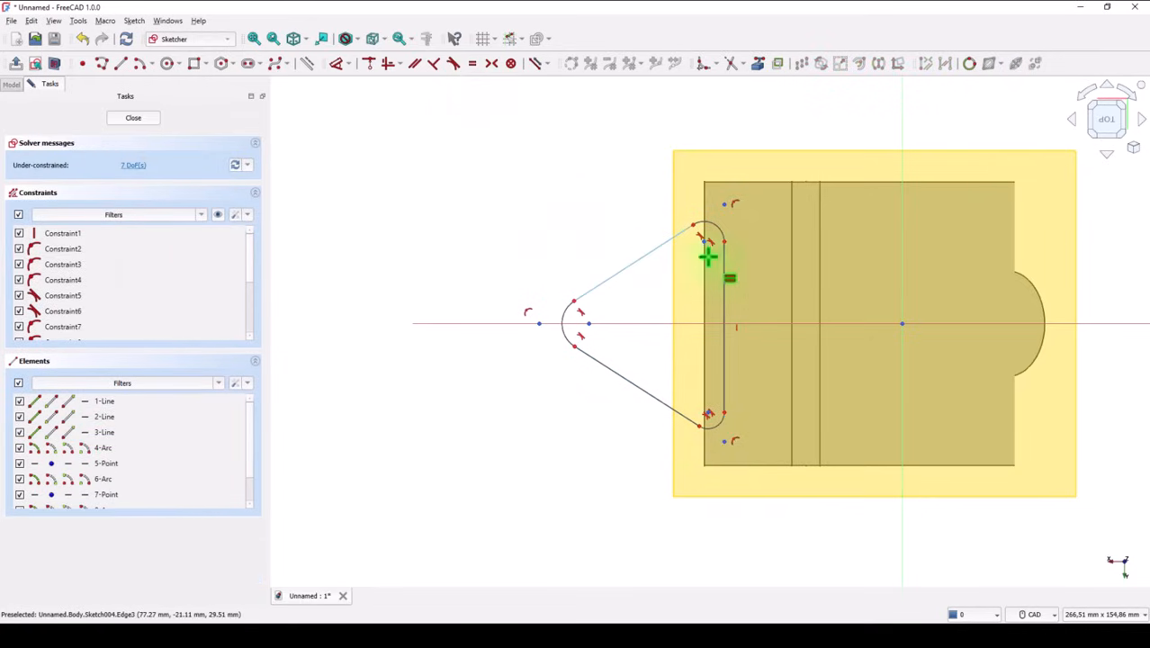
left_click(715, 225)
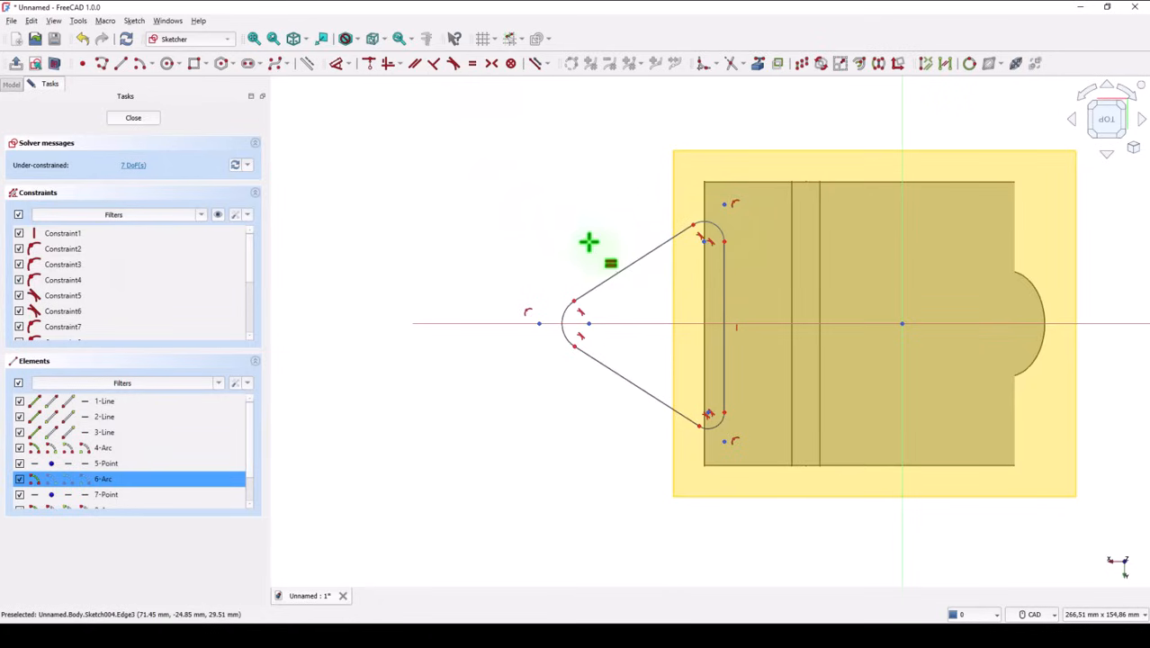
left_click(565, 309)
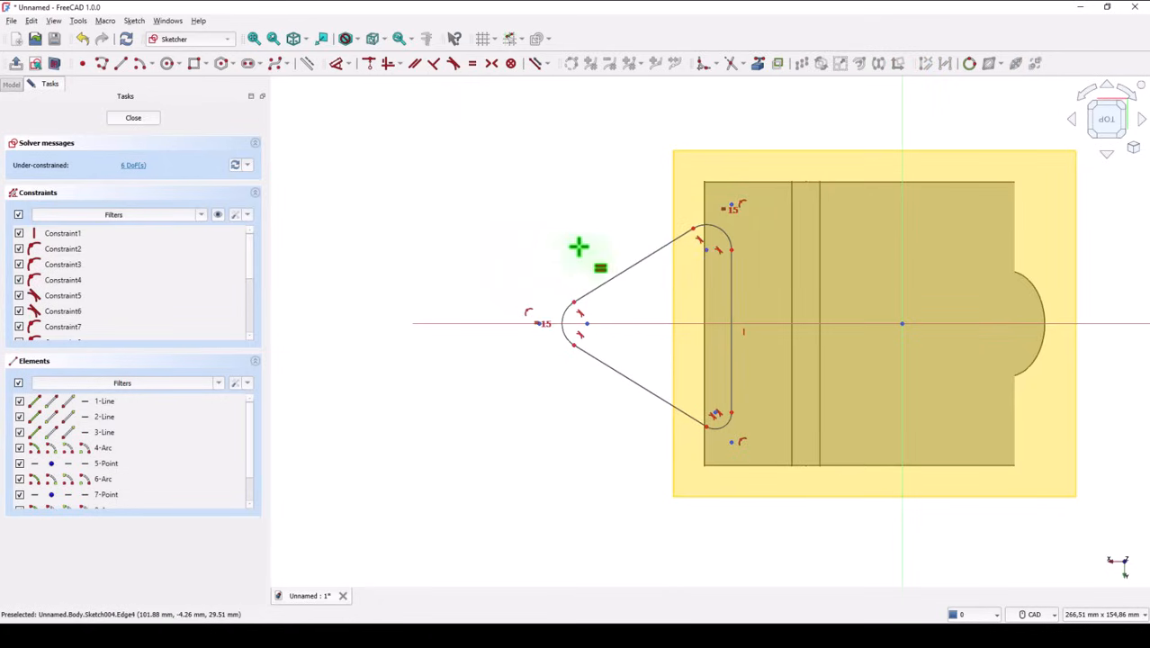
left_click(711, 225)
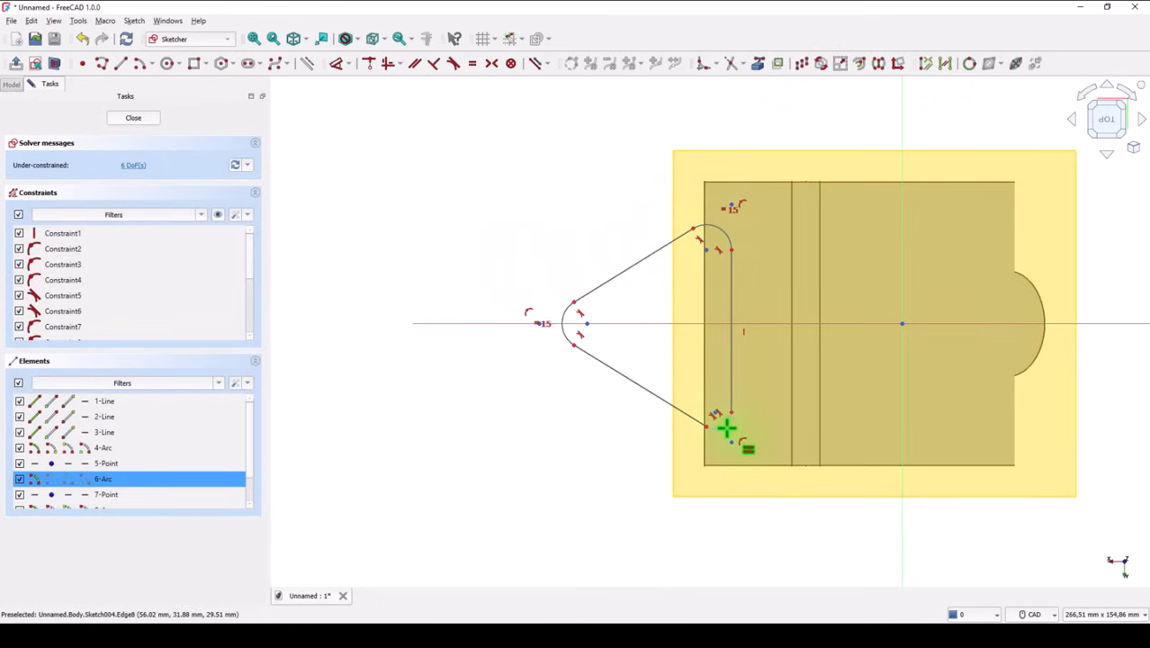
left_click(724, 421)
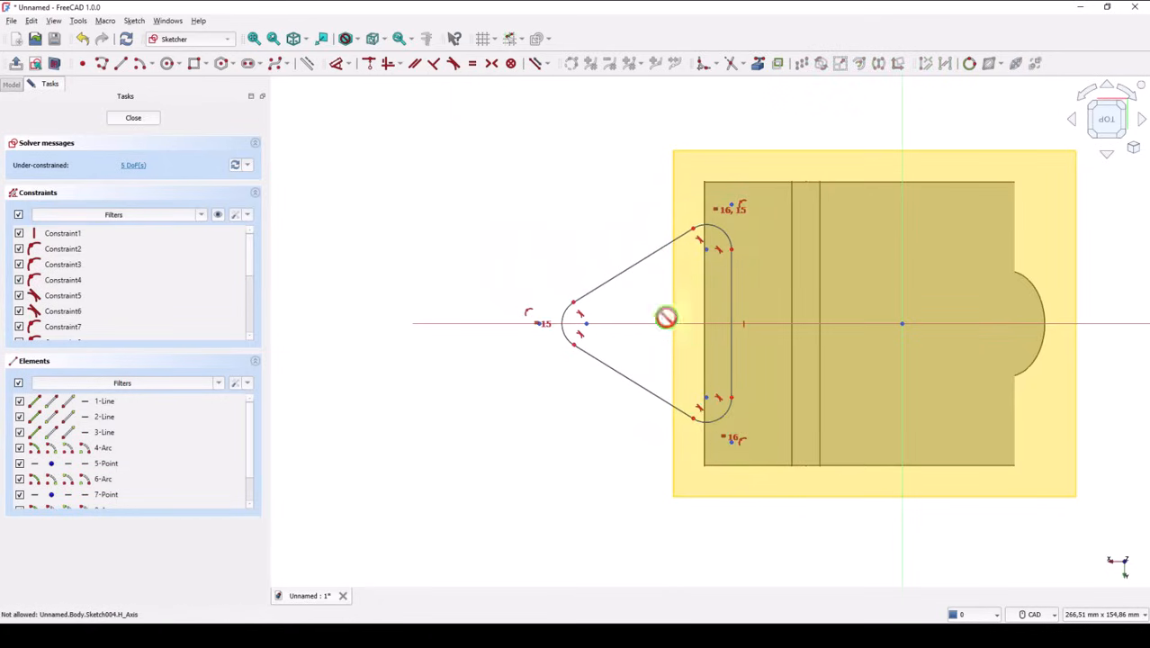
left_click(647, 258)
left_click(629, 378)
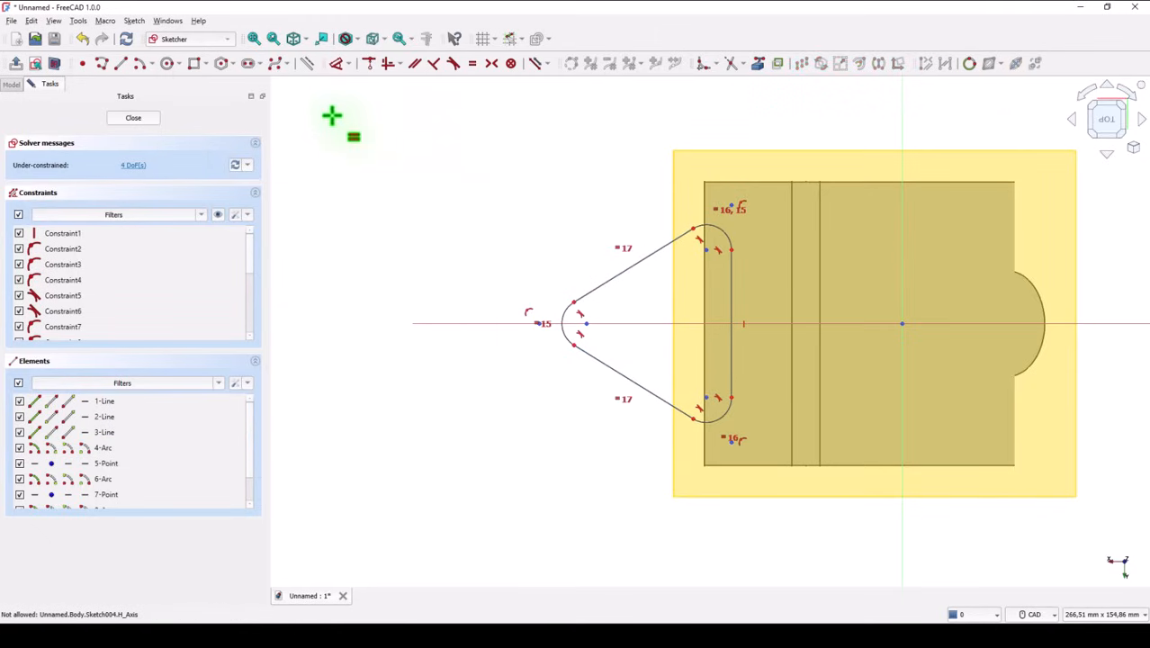
Step: Set the apex arc's radius to 8 mm and the vertical line's length to 72 mm
left_click(336, 63)
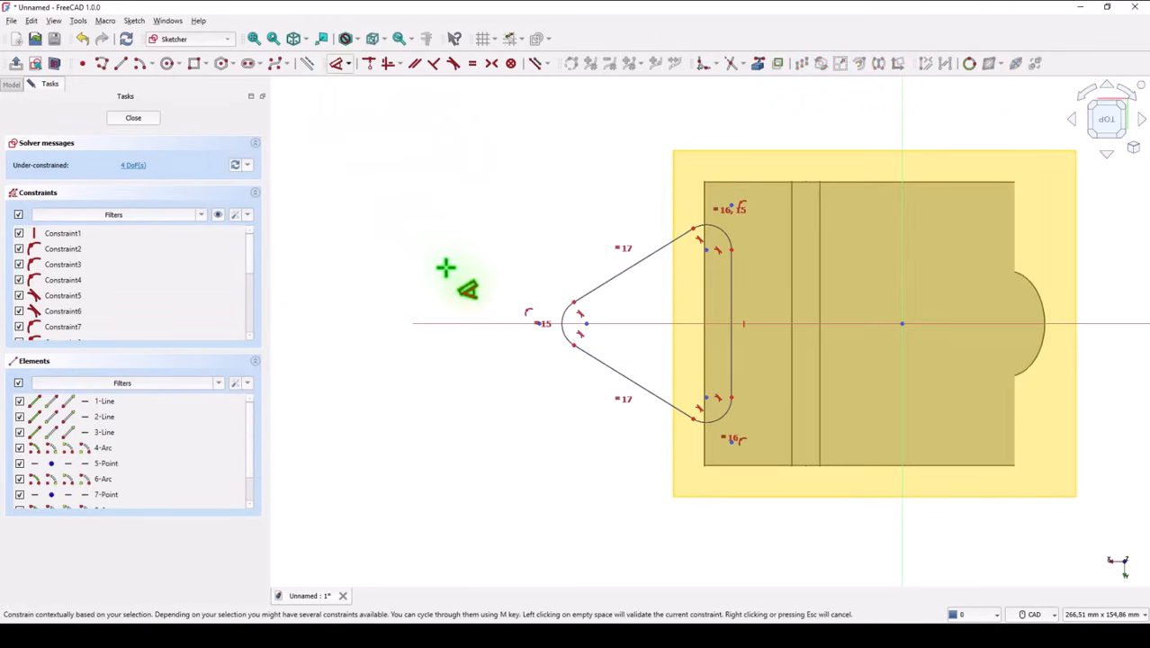
left_click(562, 309)
left_click(510, 291)
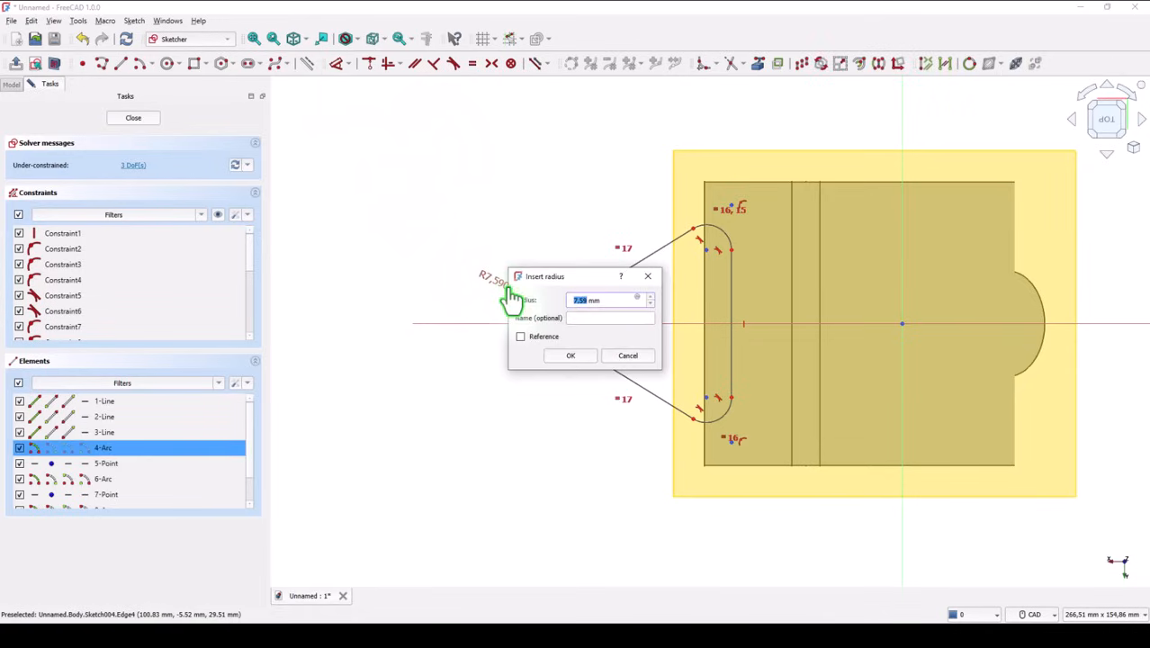
type("8")
key("Return")
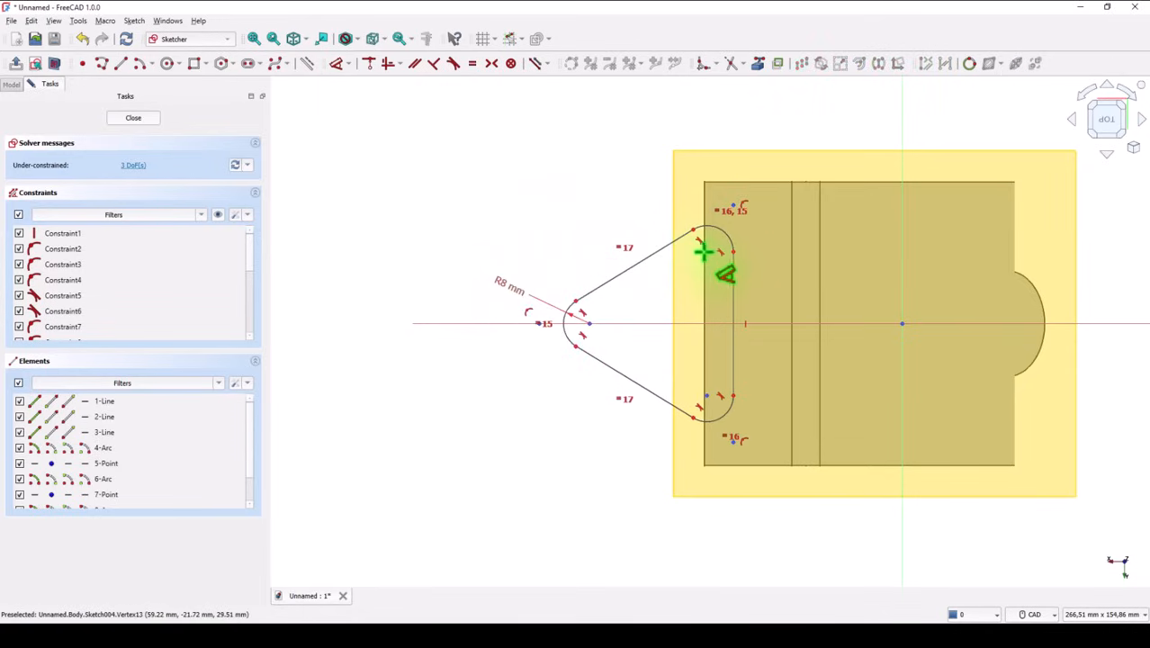
left_click(735, 286)
left_click(866, 300)
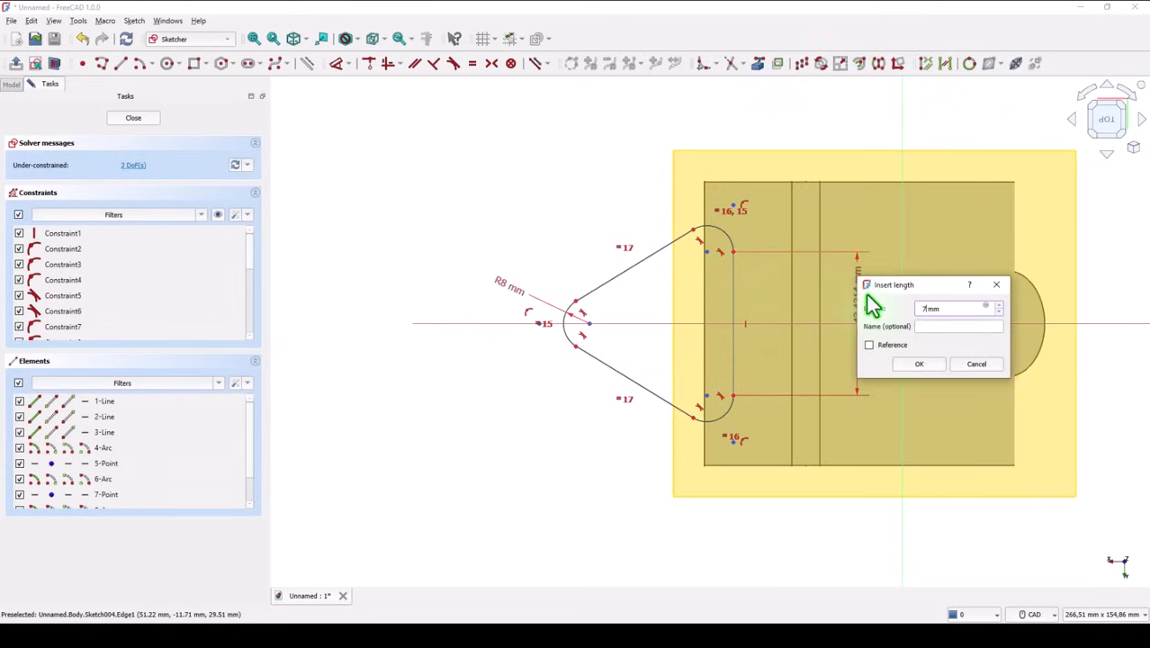
key("Return")
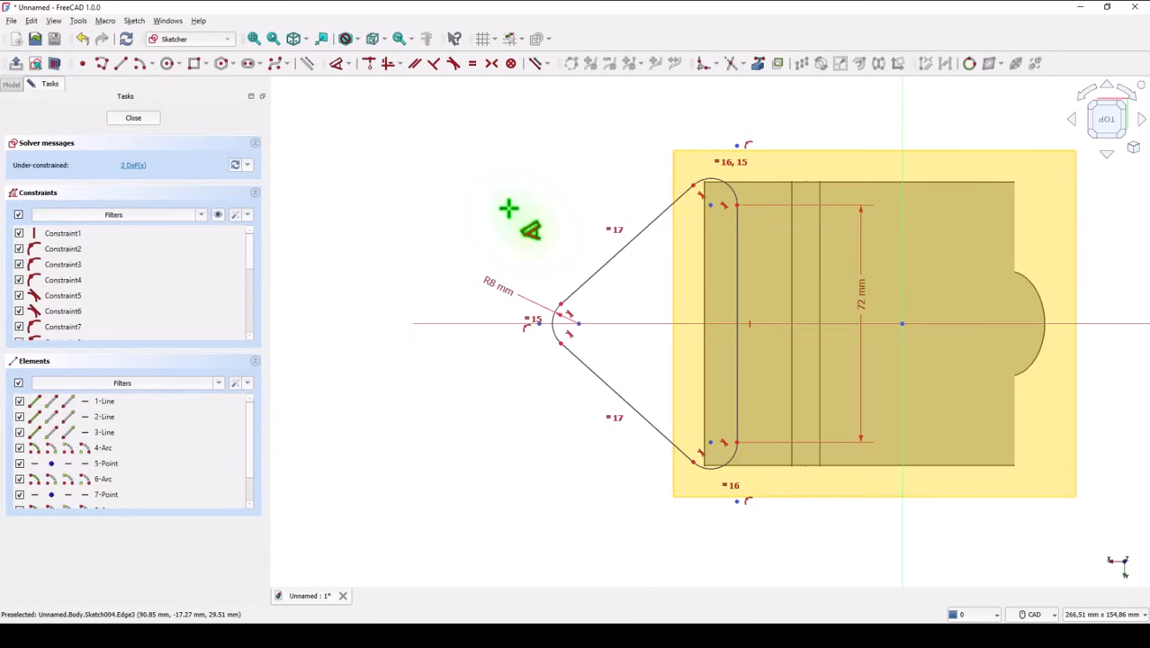
Step: Dimension the horizontal distance from the apex arc's center to the vertical line as 71-8 mm, giving 63 mm
left_click(577, 323)
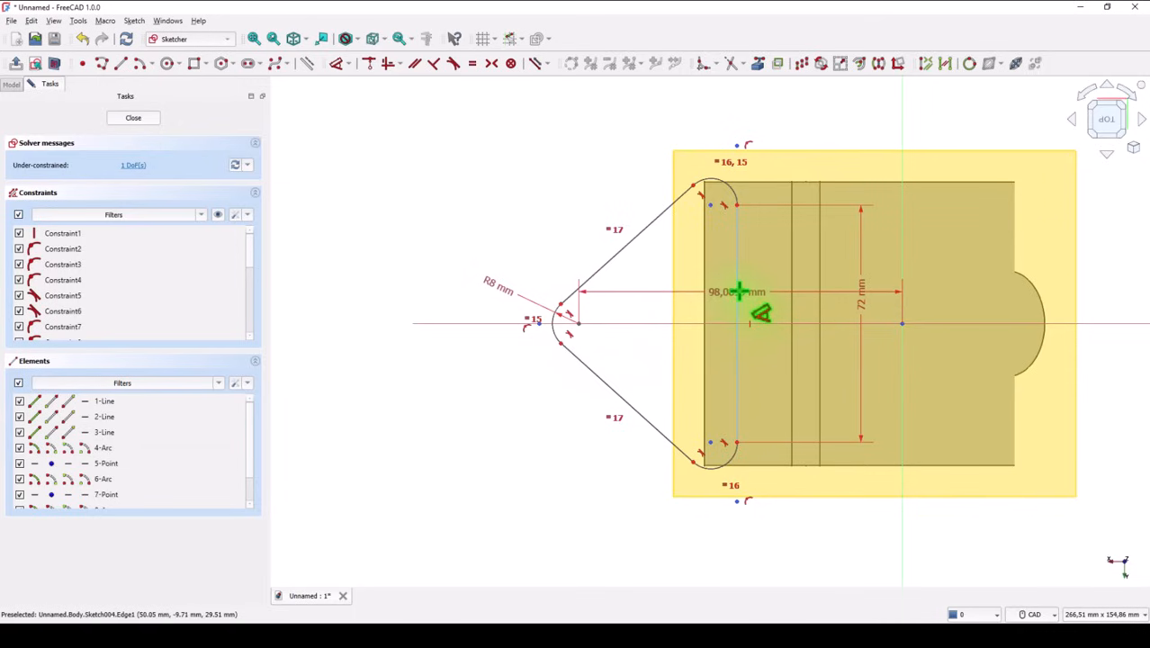
left_click(737, 299)
left_click(666, 111)
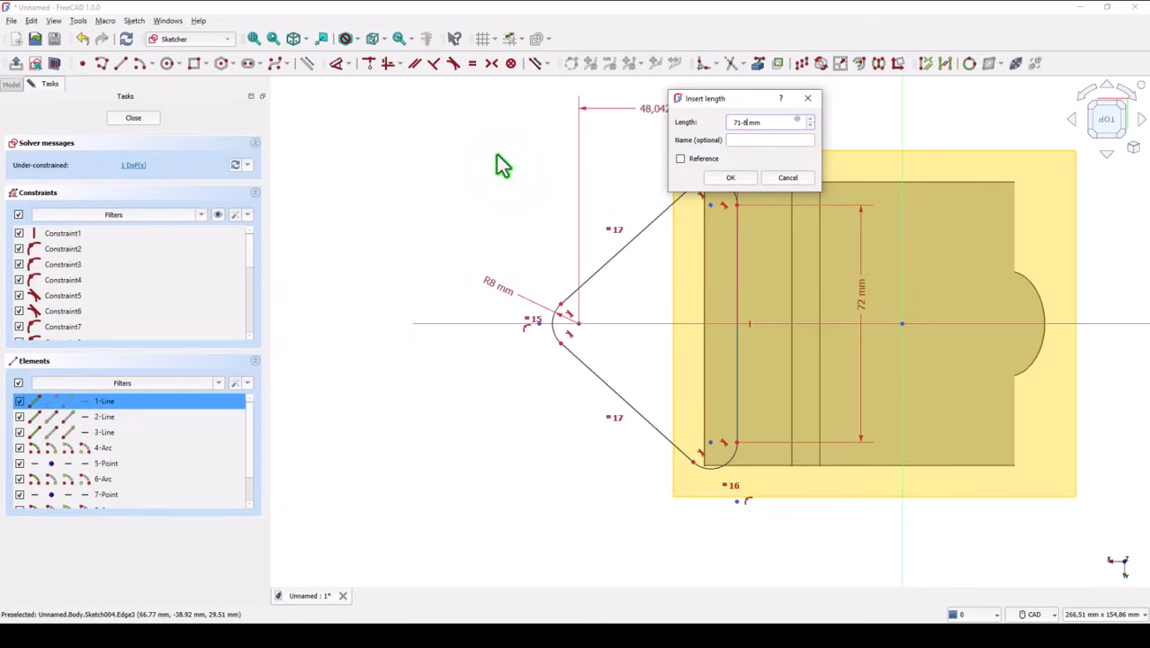
type("71-8")
key("Return")
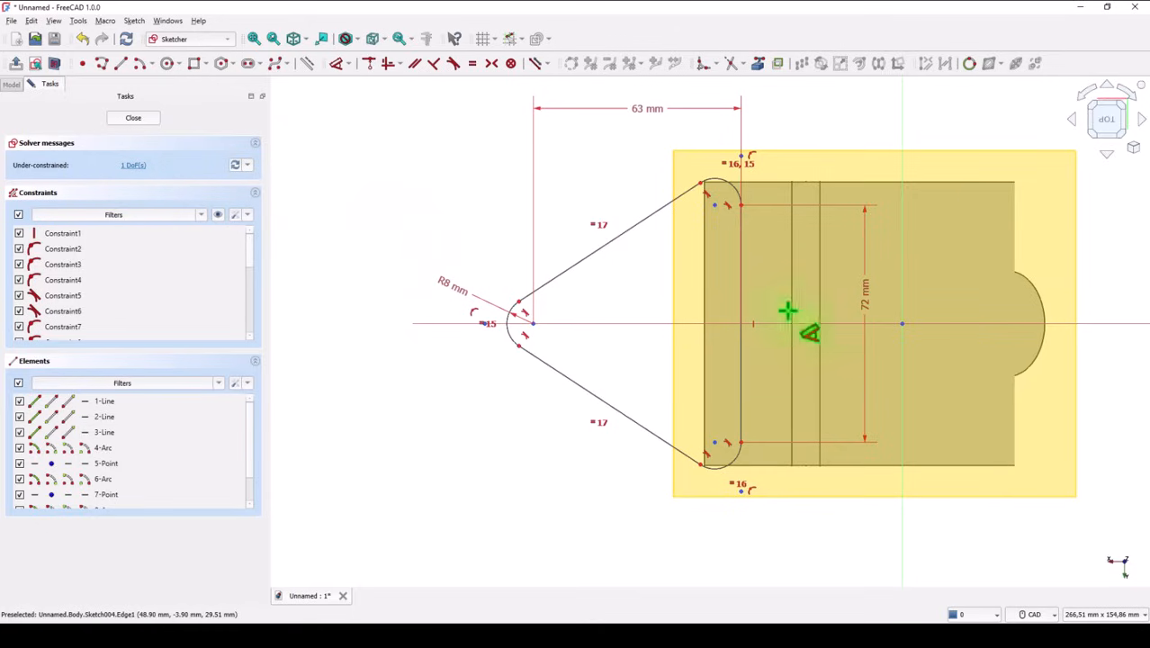
key("Escape")
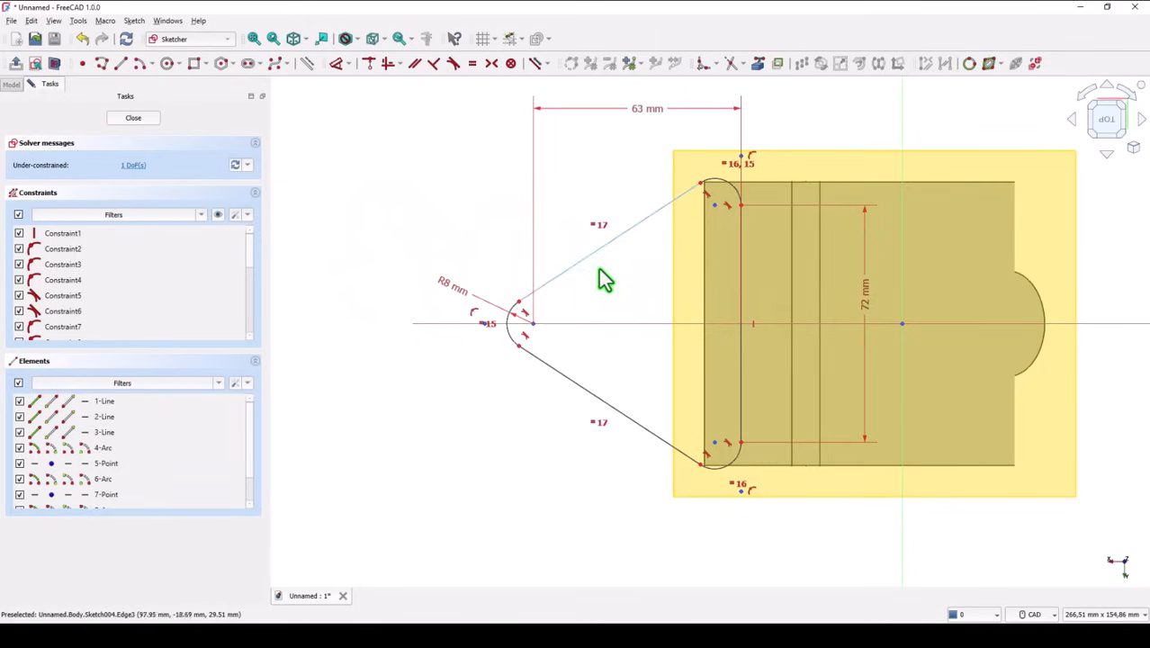
Step: Set the triangle's vertical line 75-15-8 mm, giving 52 mm, from the vertical axis and close the sketch
mouse_move(535, 326)
left_mouse_down()
mouse_move(475, 337)
mouse_move(560, 337)
mouse_move(452, 329)
mouse_move(521, 329)
left_mouse_up()
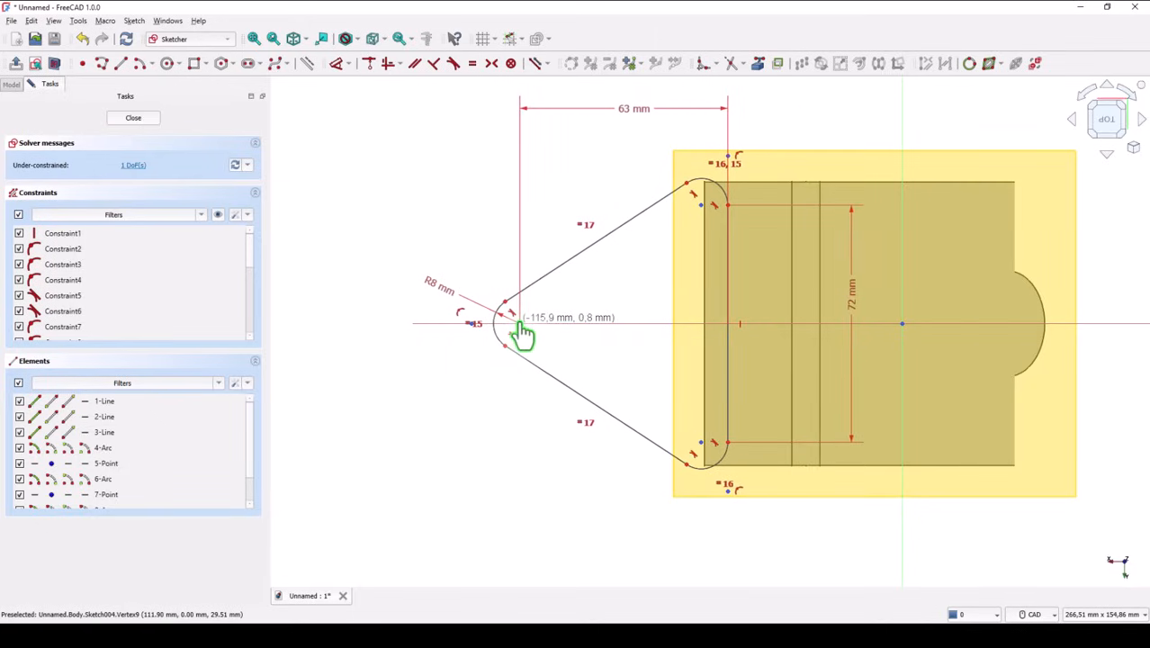
left_click(339, 64)
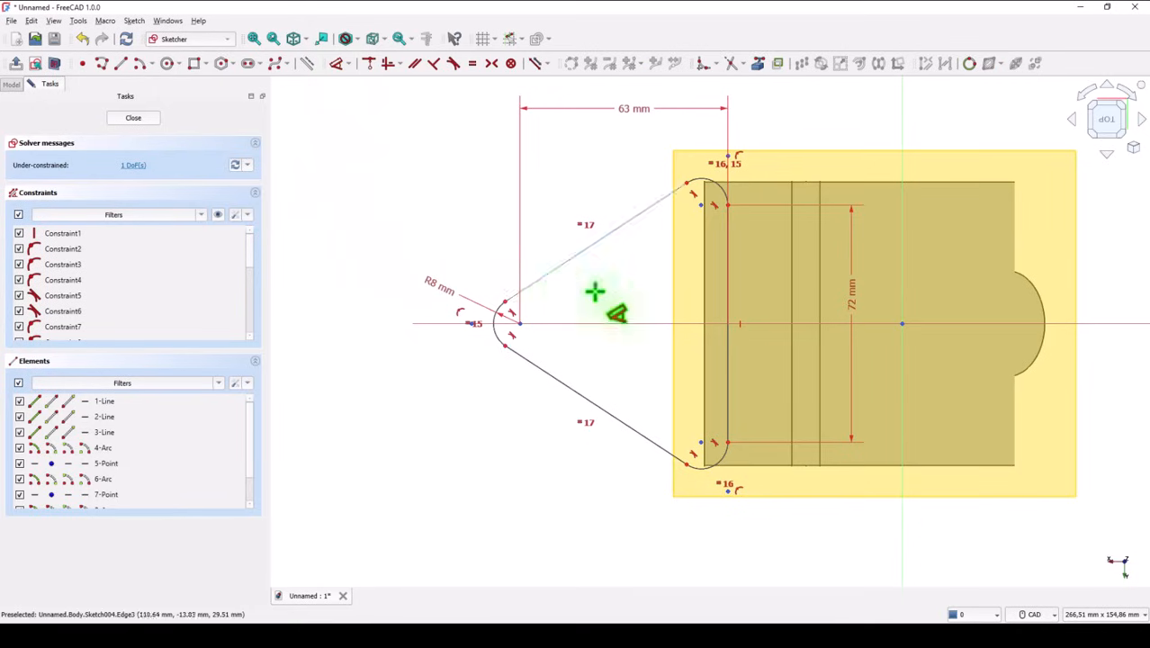
left_click(728, 343)
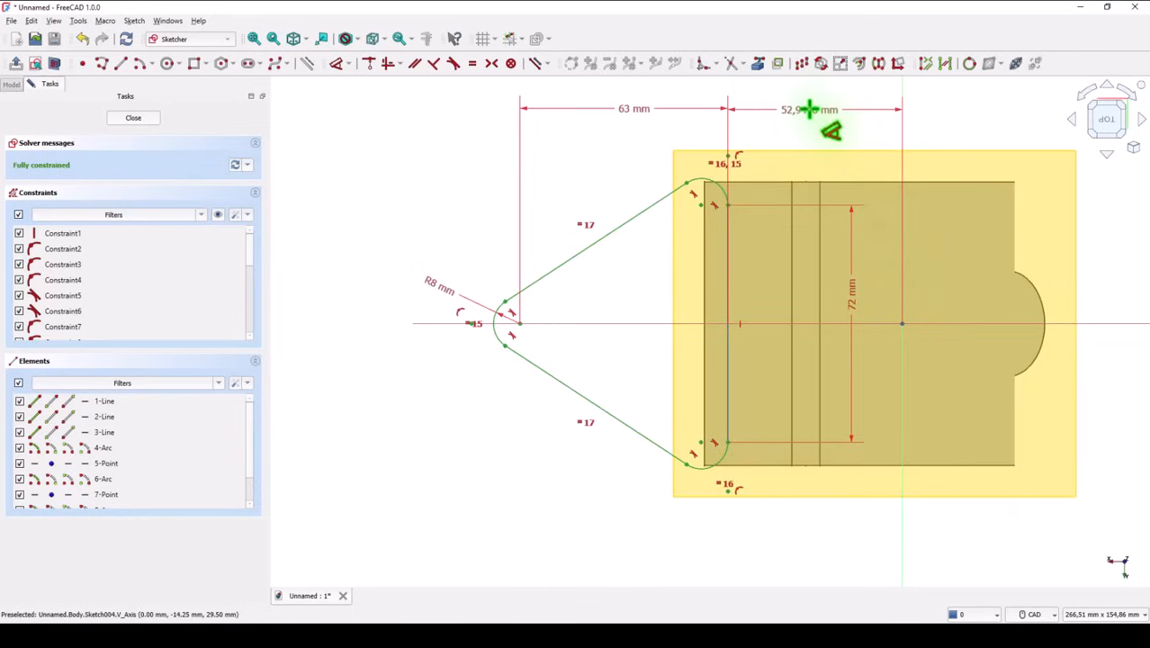
left_click(809, 109)
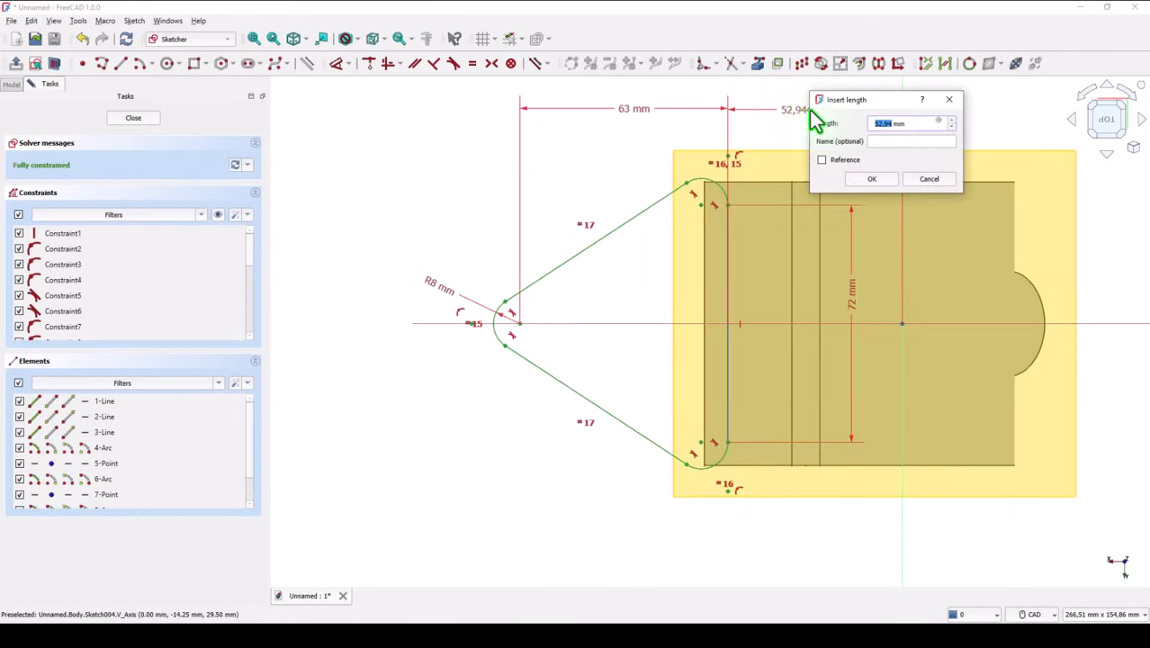
type("75-15-8")
left_click(877, 179)
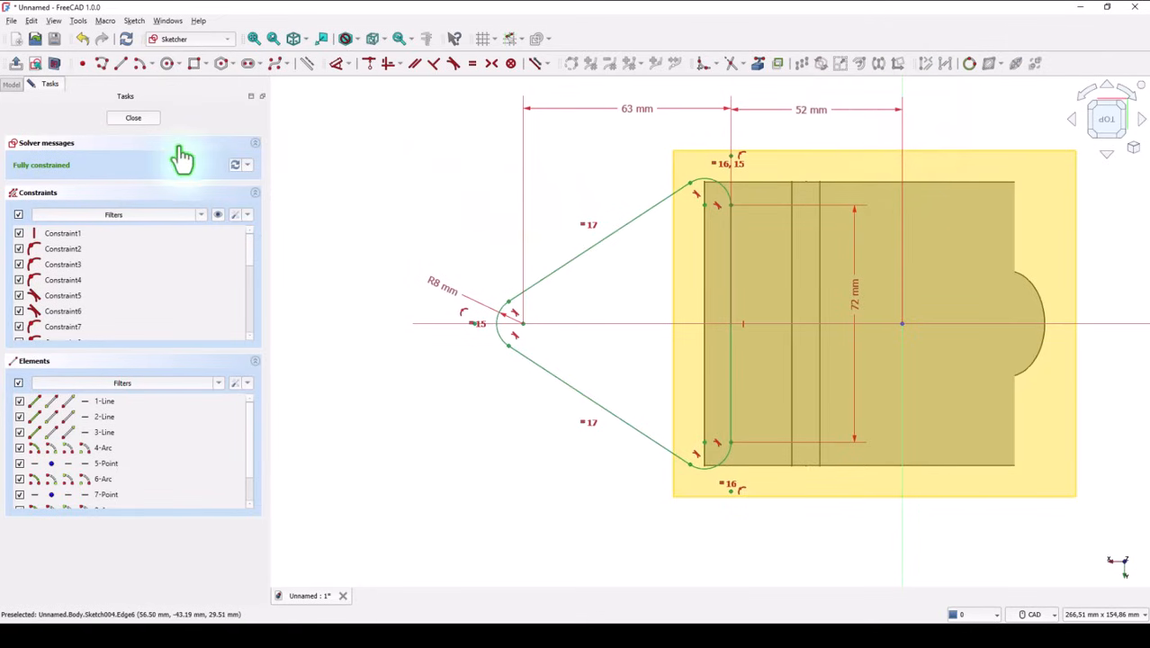
left_click(147, 118)
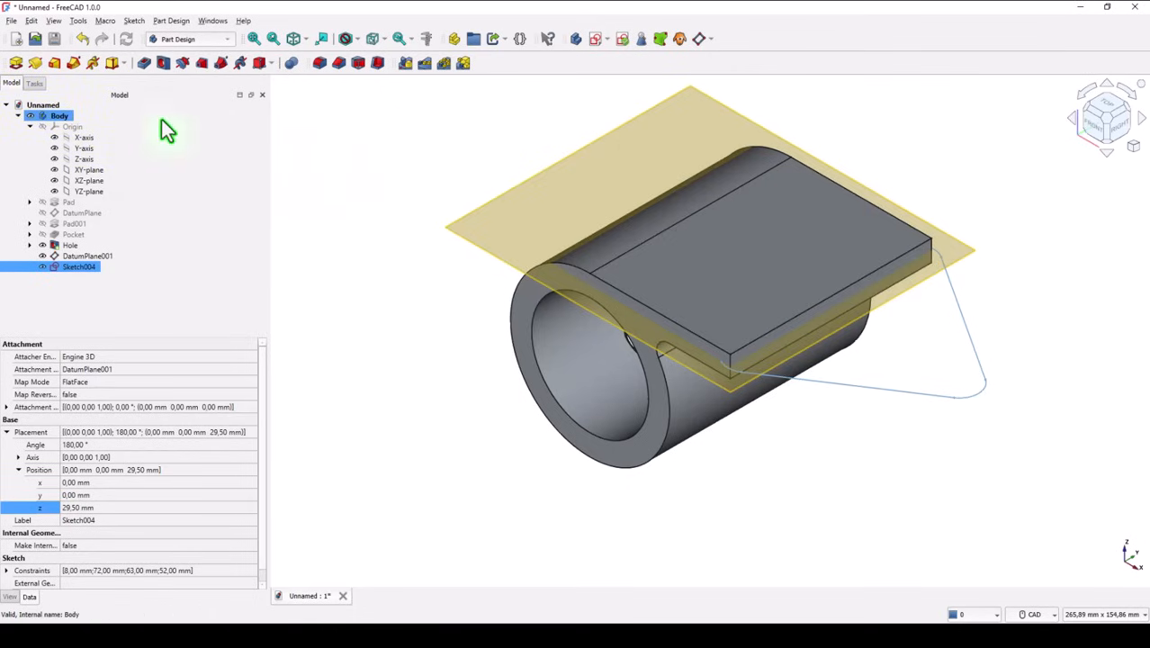
Step: Pad the rounded triangle sketch 14 mm symmetric to its plane and hide the visible datum plane
left_click(16, 64)
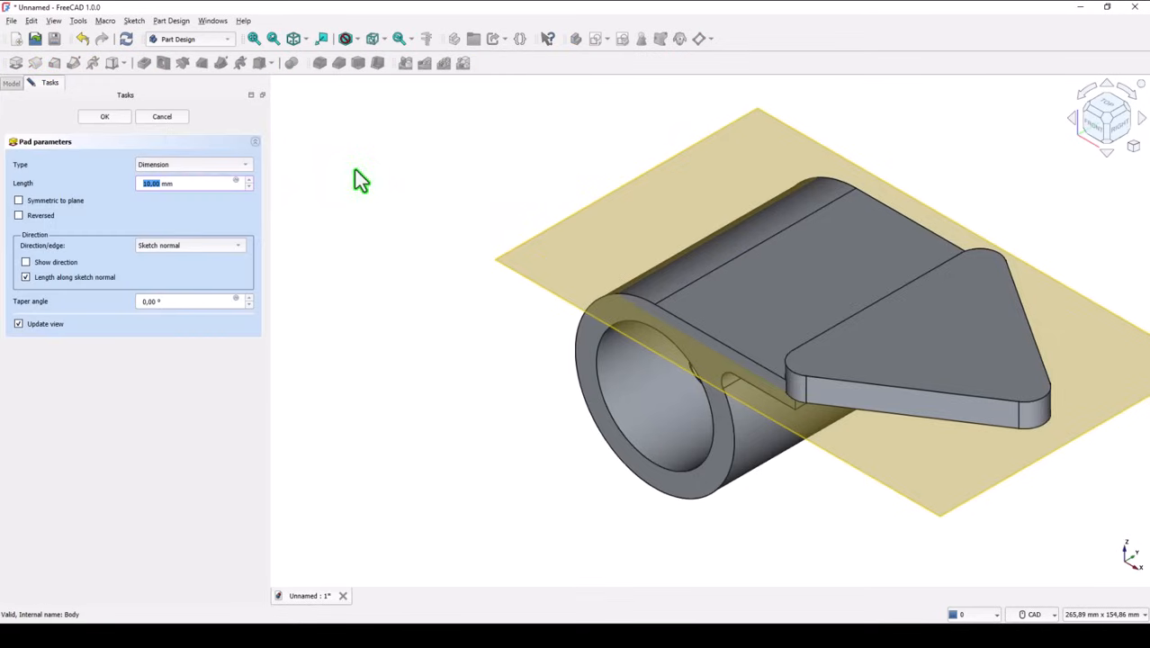
left_click(20, 202)
left_click_drag(180, 187, 132, 188)
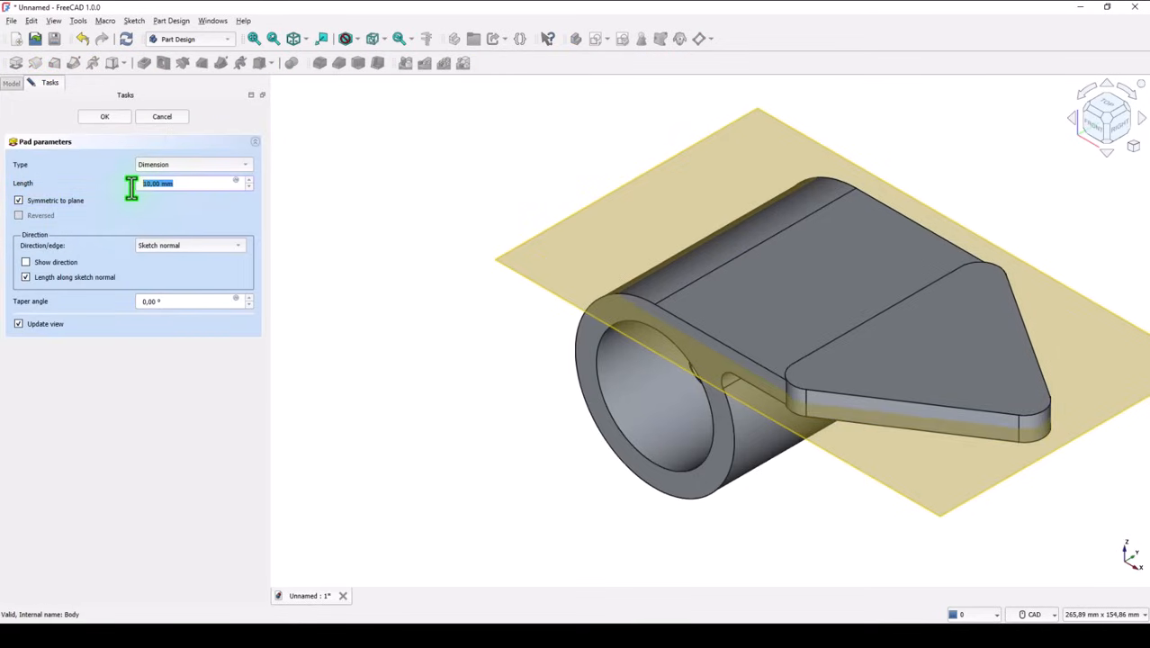
type("14")
left_click(120, 121)
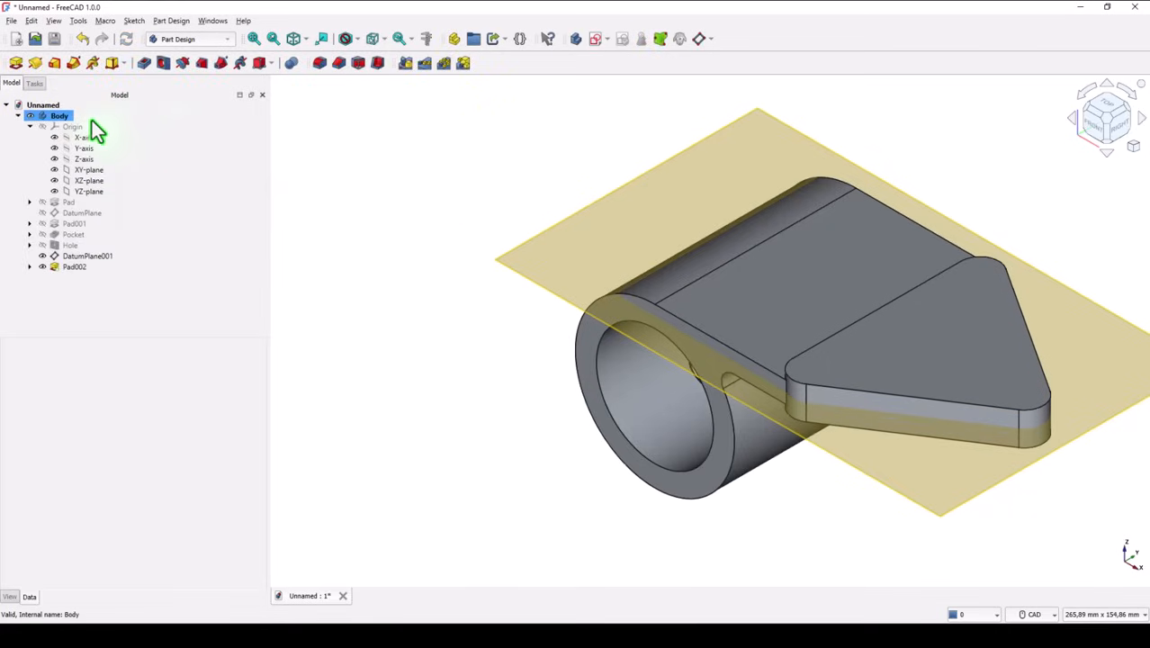
left_click(43, 258)
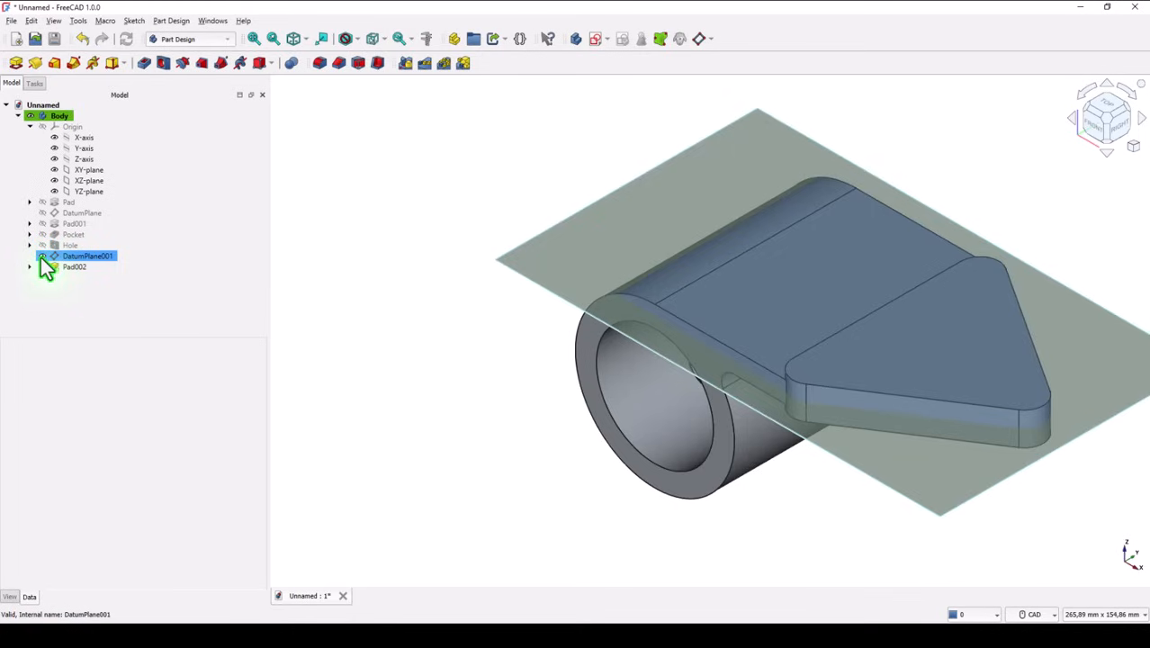
left_click(42, 257)
left_click(353, 194)
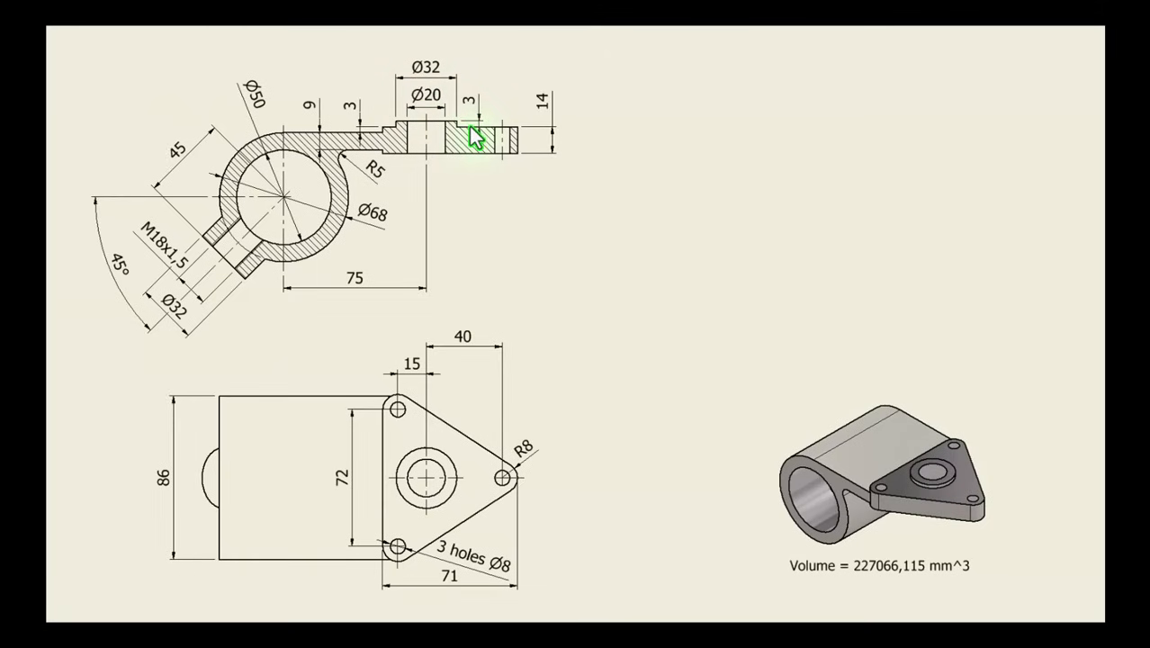
Step: Start a sketch on the triangular plate's upper face and draw a 32 mm diameter circle centered on the horizontal axis
key("alt+Tab")
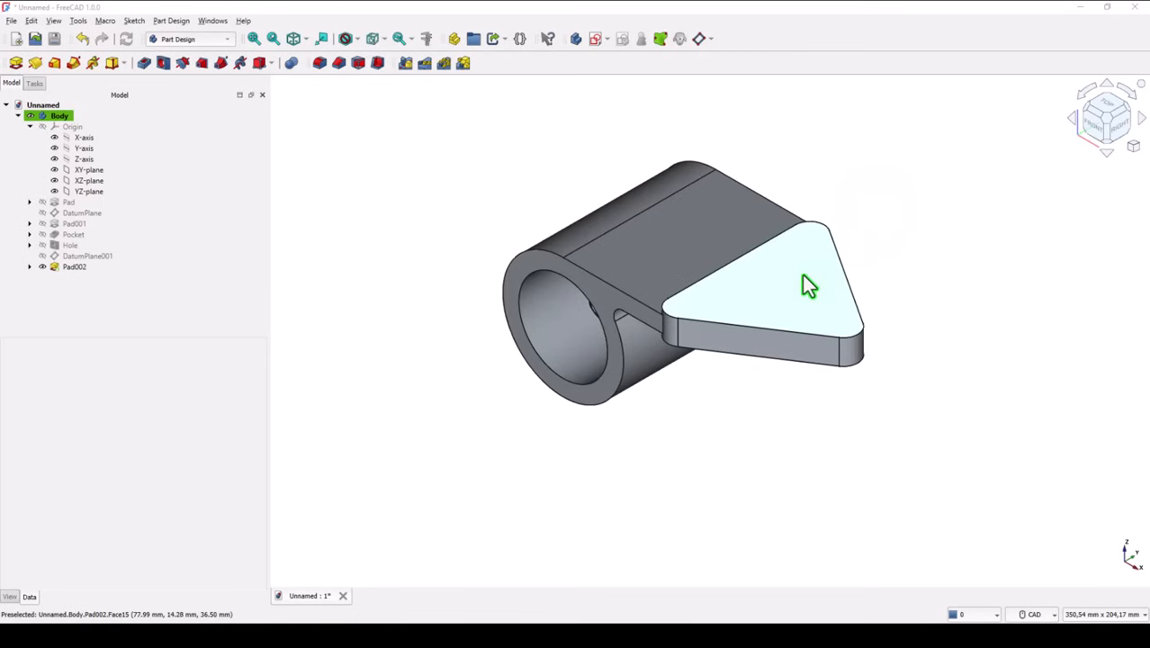
left_click(806, 279)
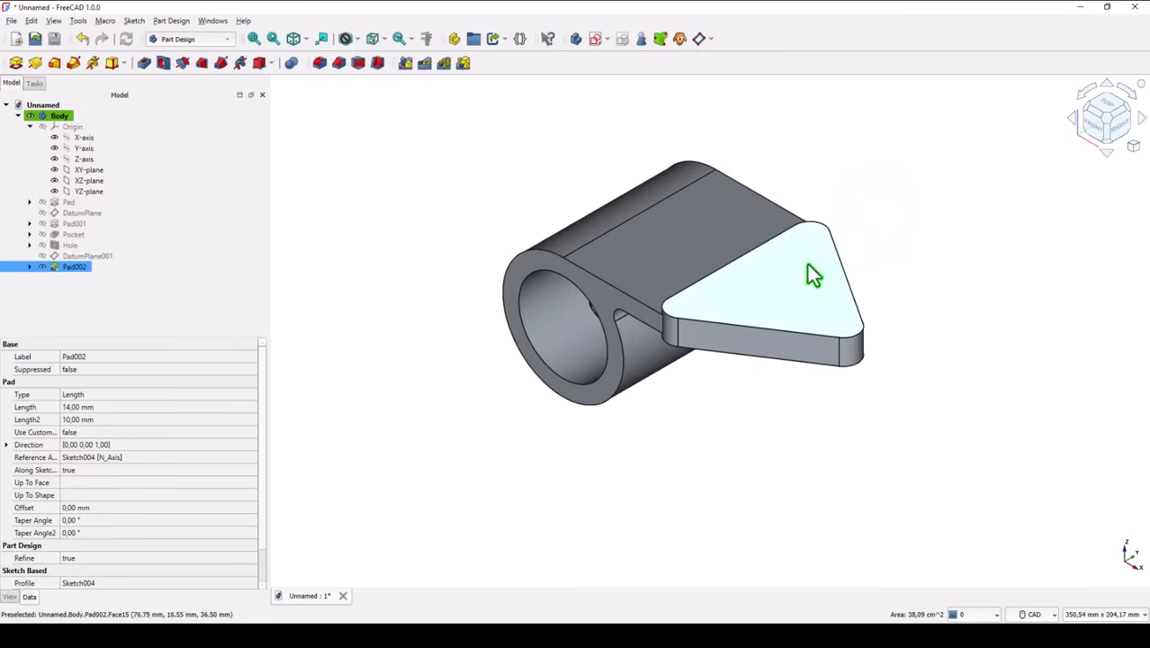
left_click(594, 40)
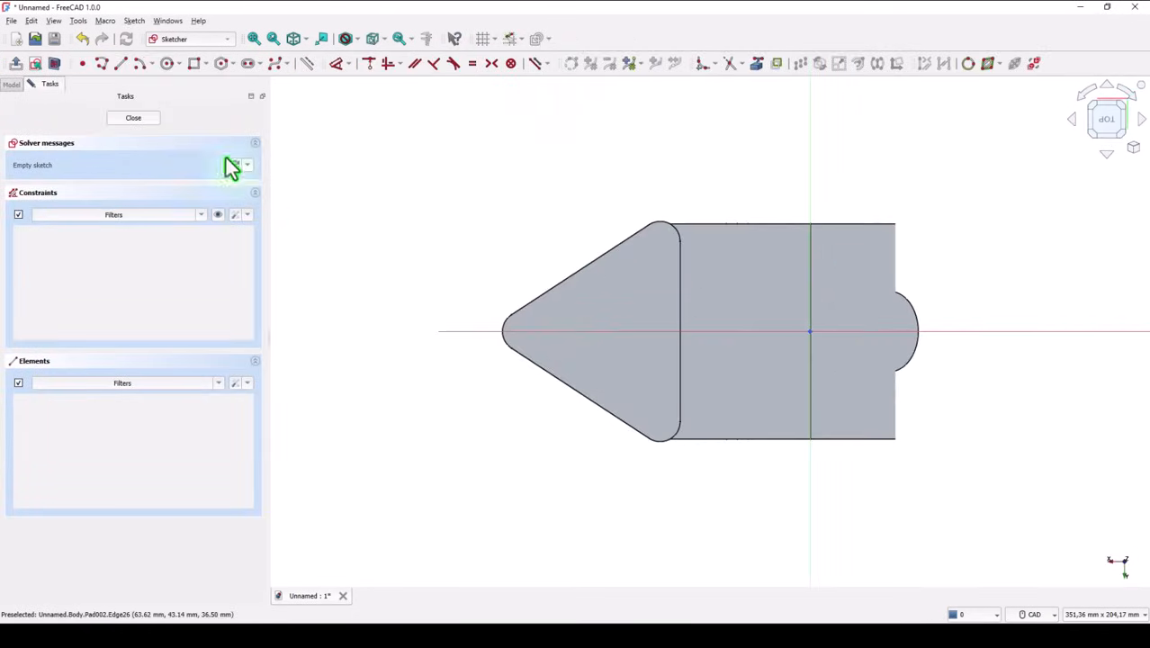
left_click(167, 63)
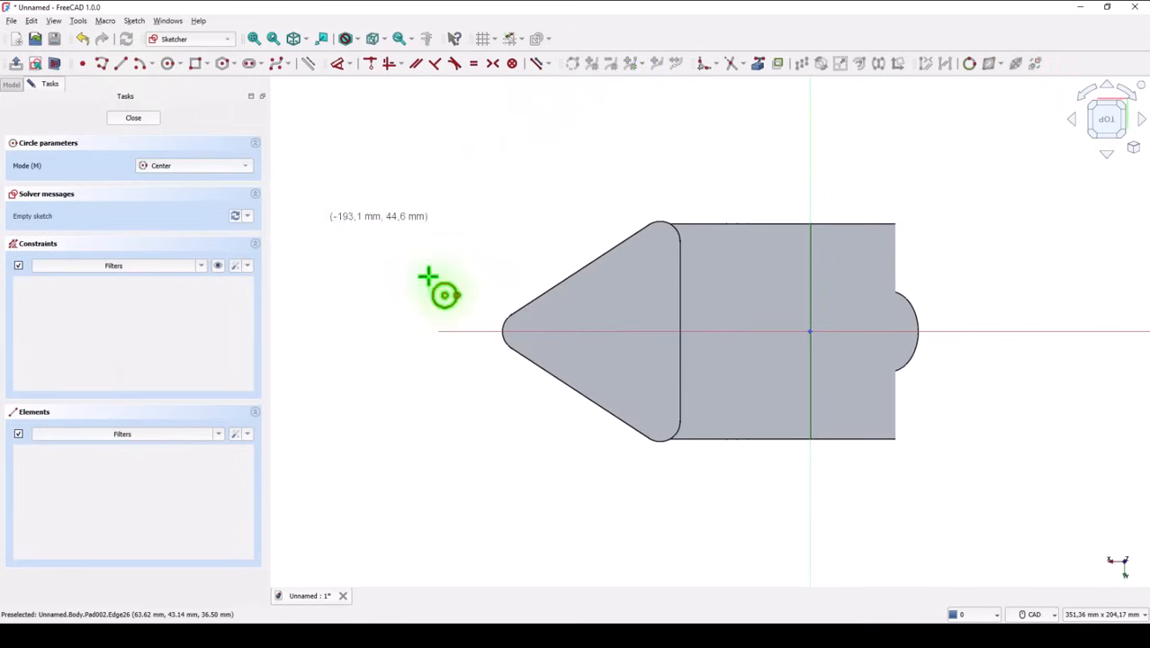
left_click(591, 332)
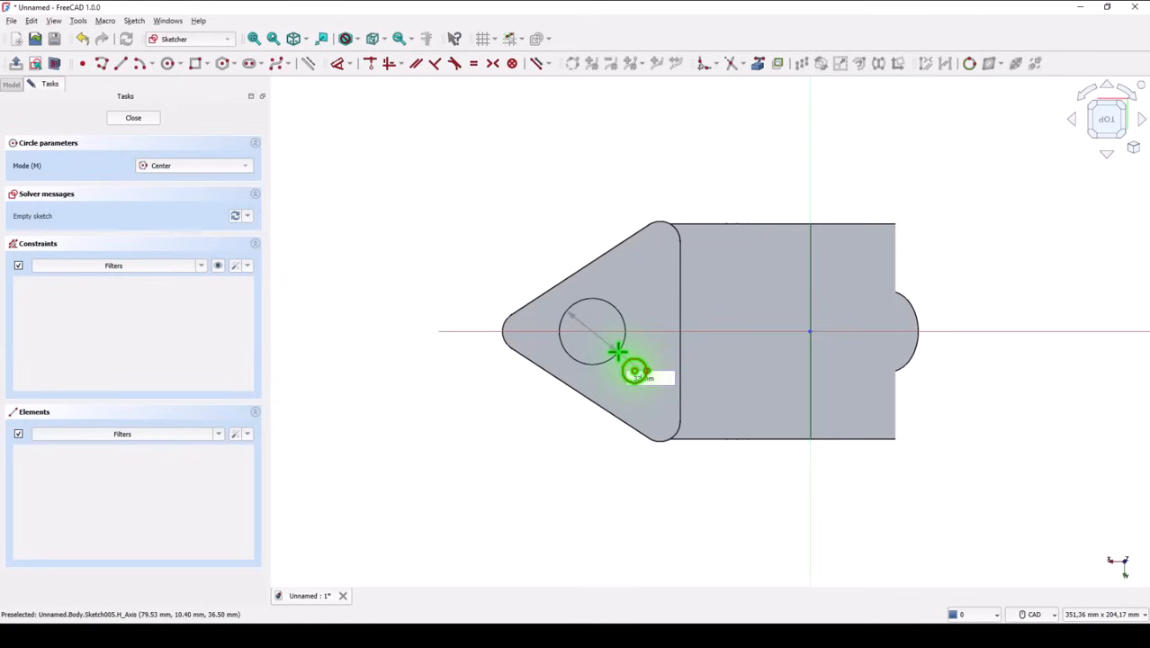
key("Return")
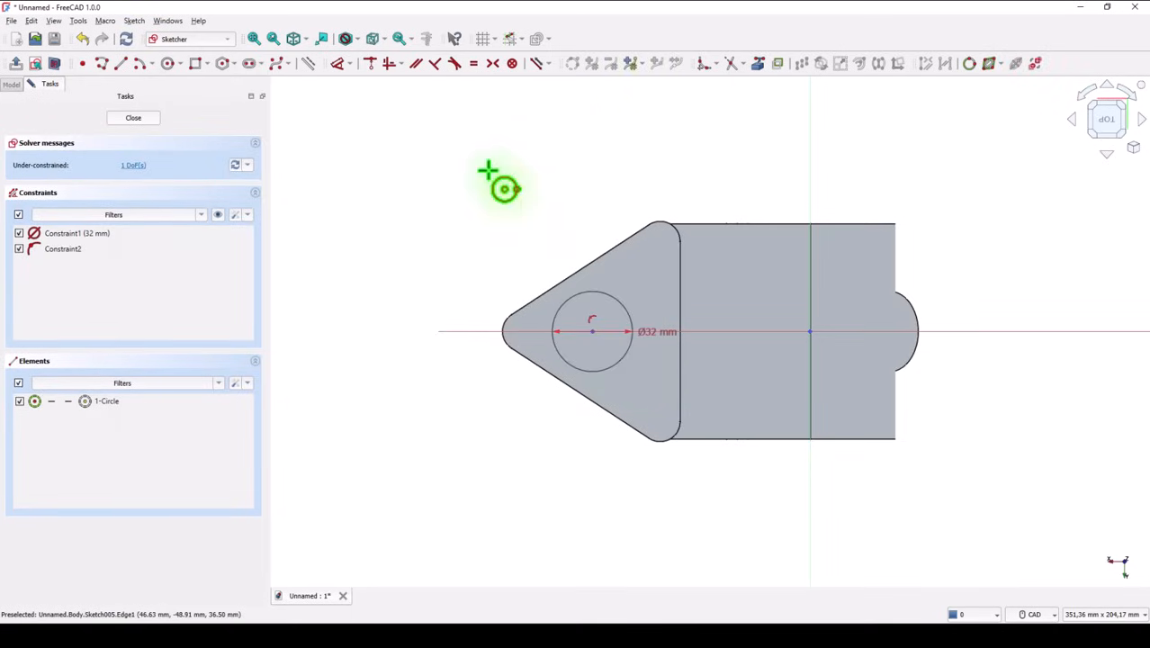
Step: Set the circle center's distance from the vertical axis to 75 mm and close the sketch
left_click(335, 64)
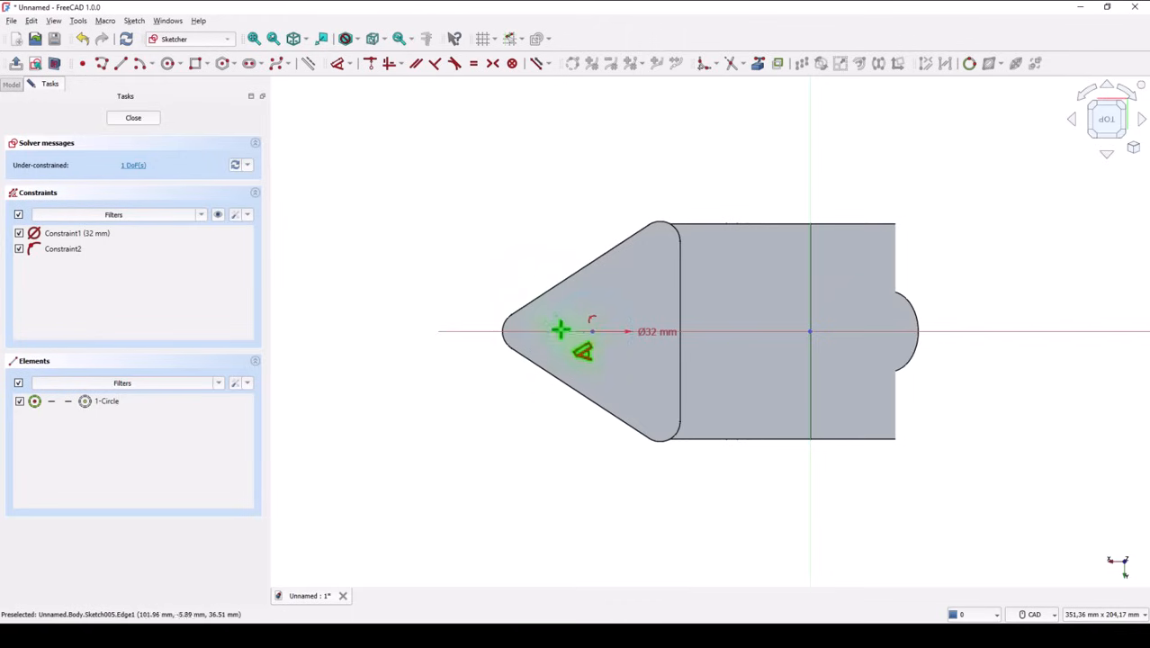
left_click(593, 330)
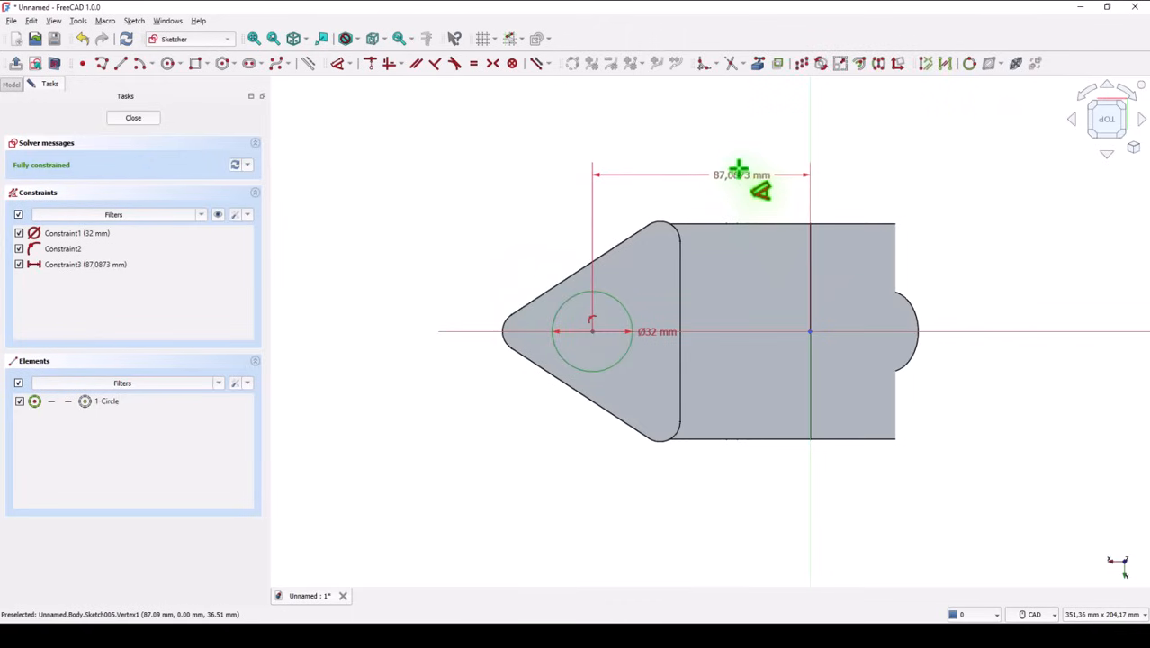
left_click(719, 152)
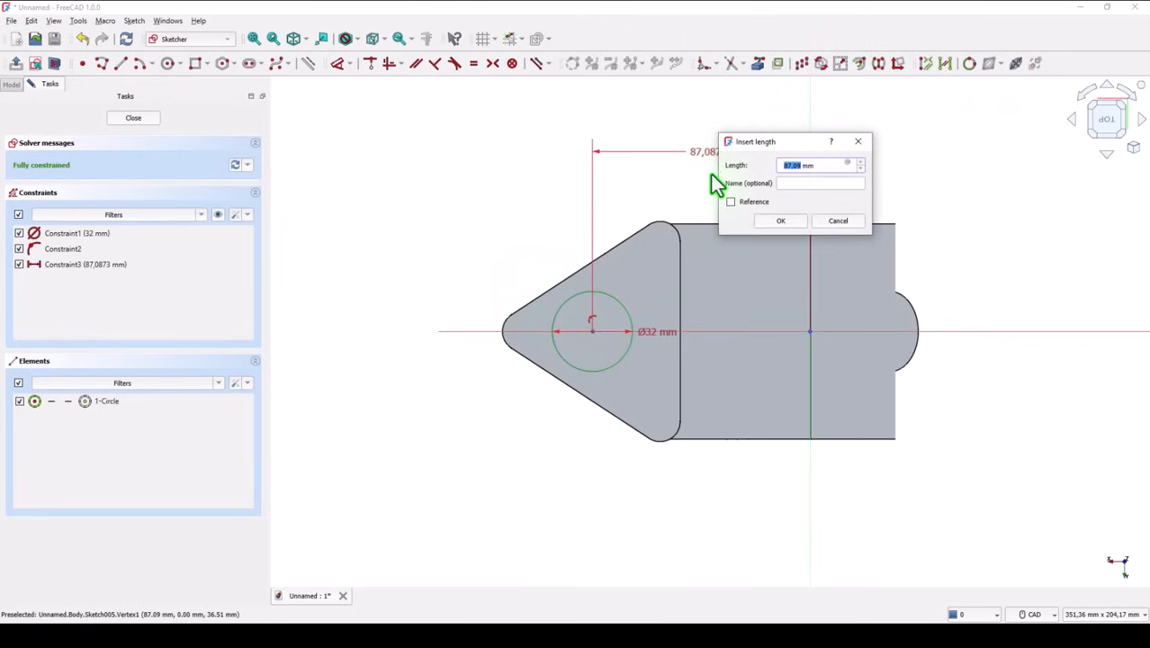
type("75")
key("Return")
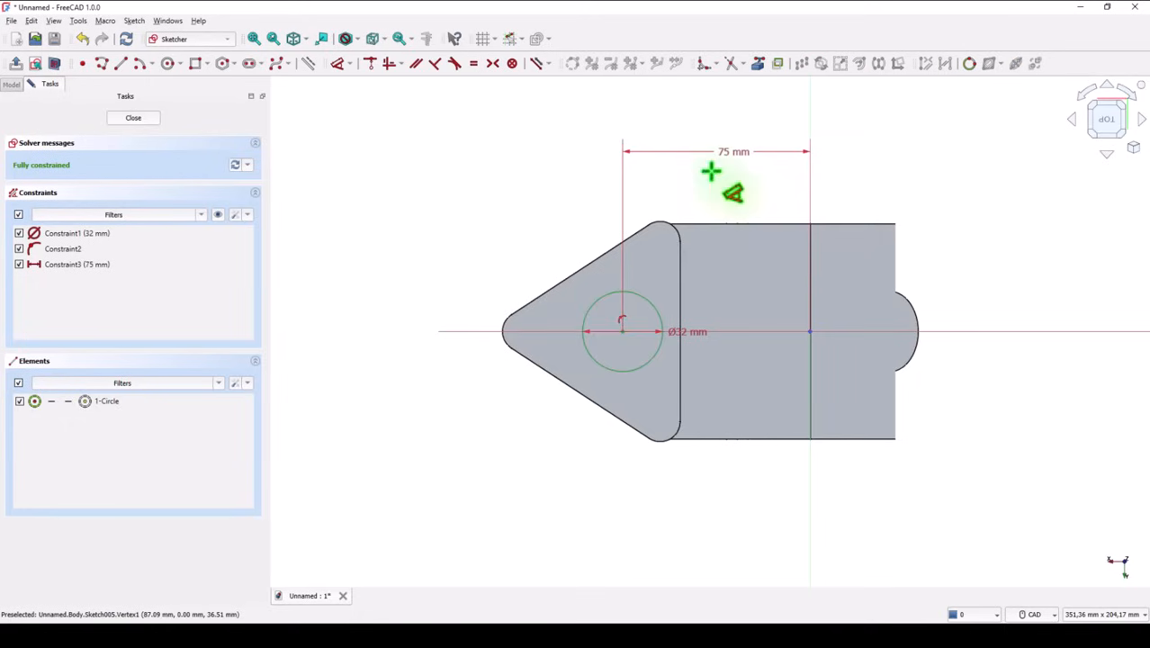
left_click(136, 120)
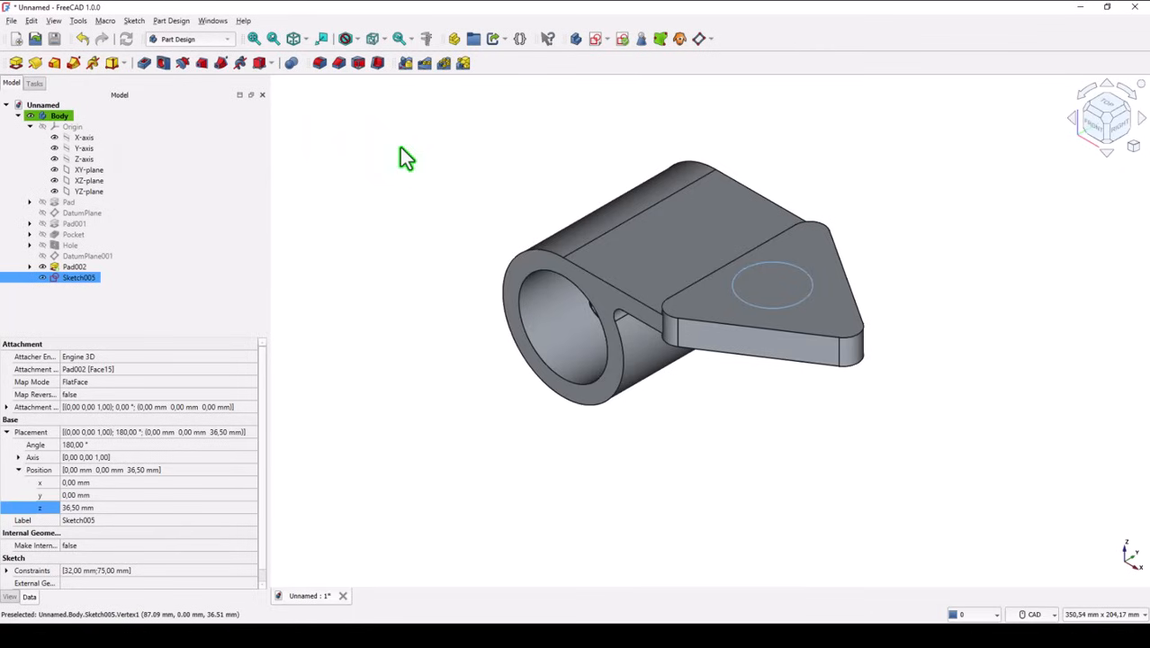
Step: Pad the circle 3 mm to form a raised round boss on the triangular plate
left_click(14, 65)
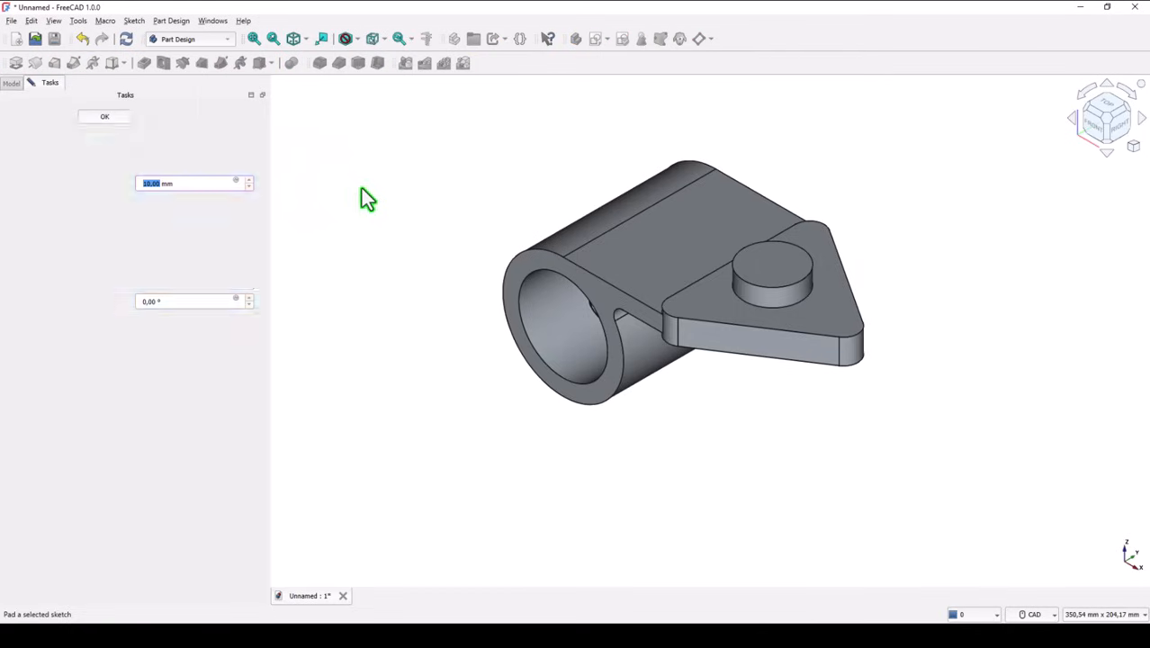
type("3")
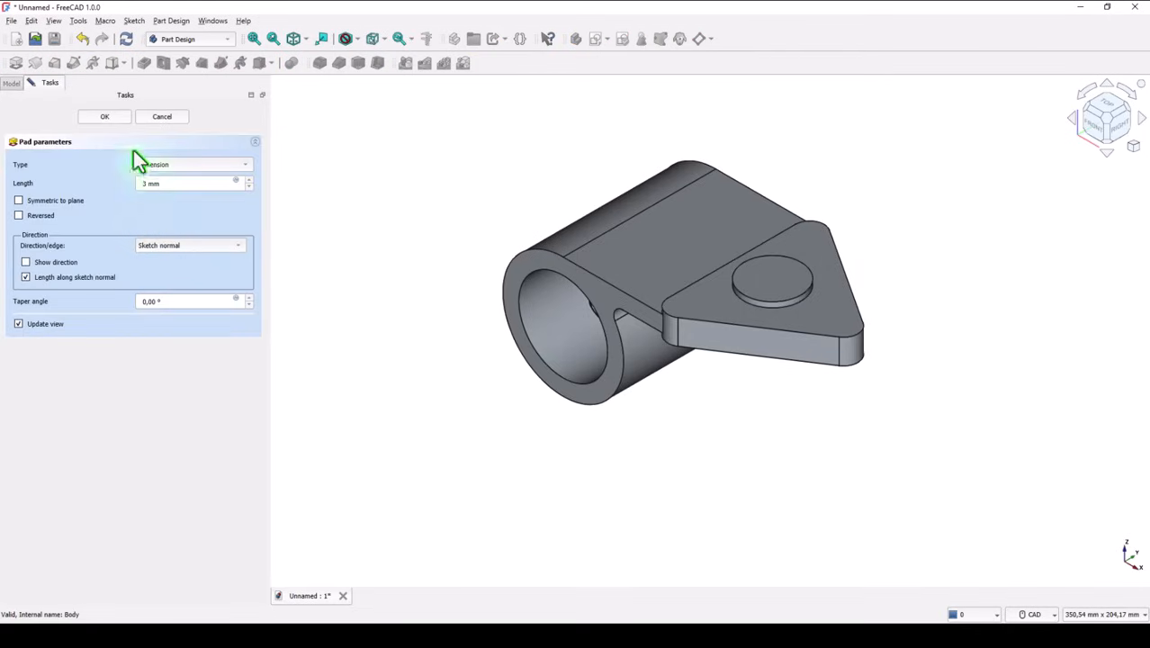
key("Return")
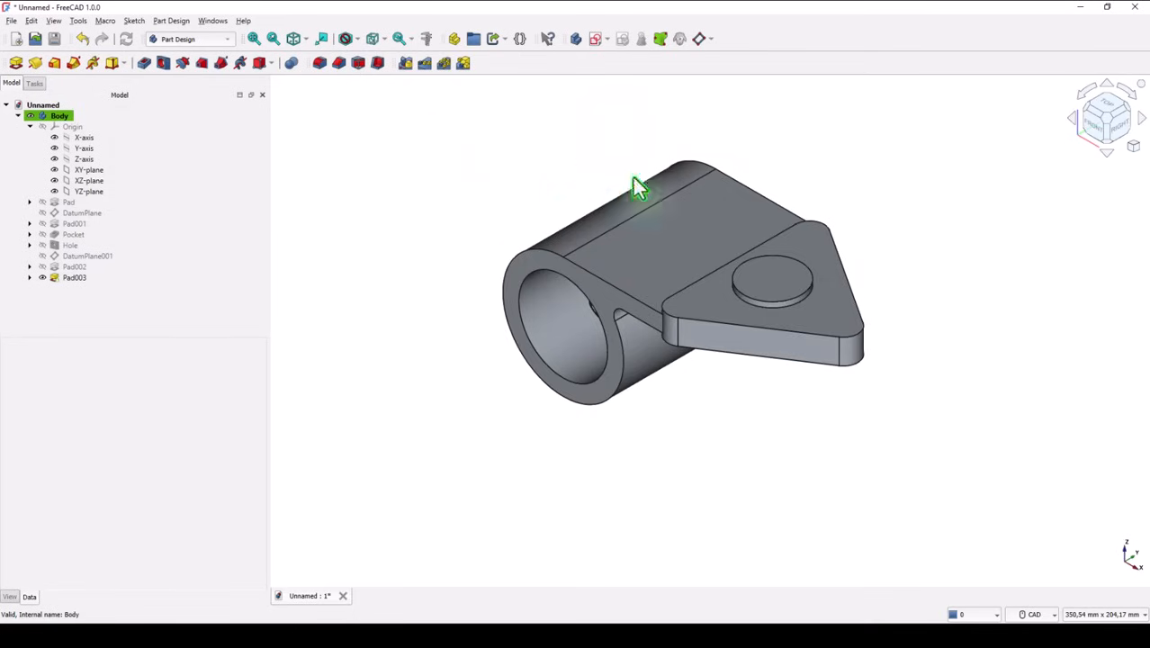
Step: Start a sketch on the round boss's upper face and reference the boss's circular edge as external geometry
left_click(768, 284)
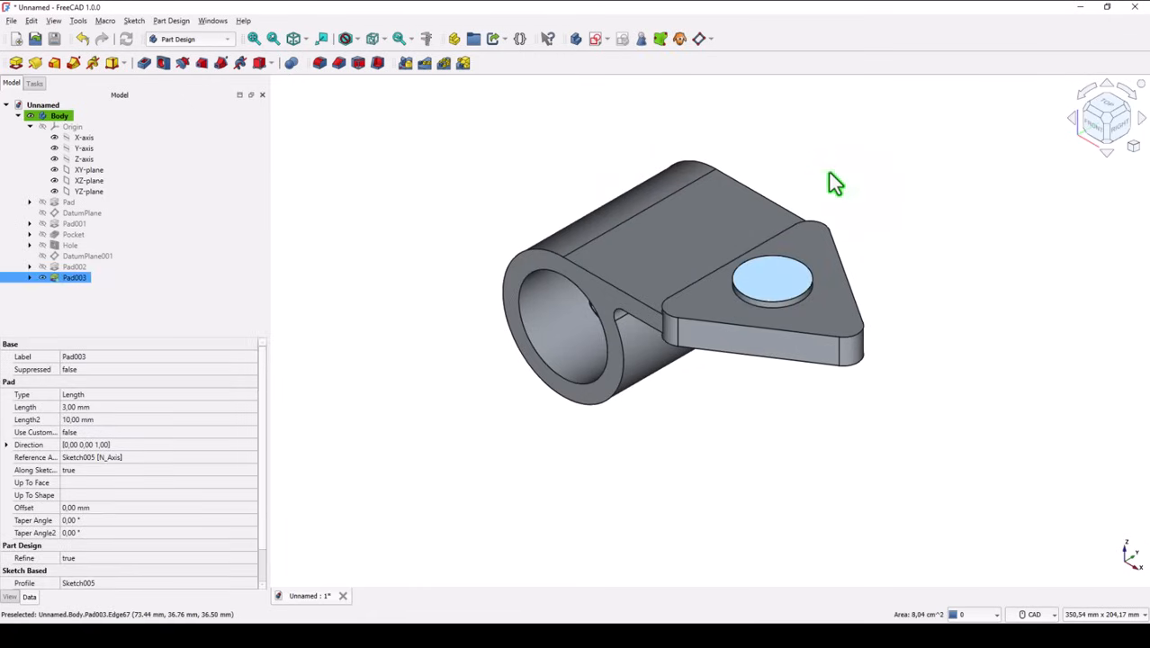
left_click(593, 41)
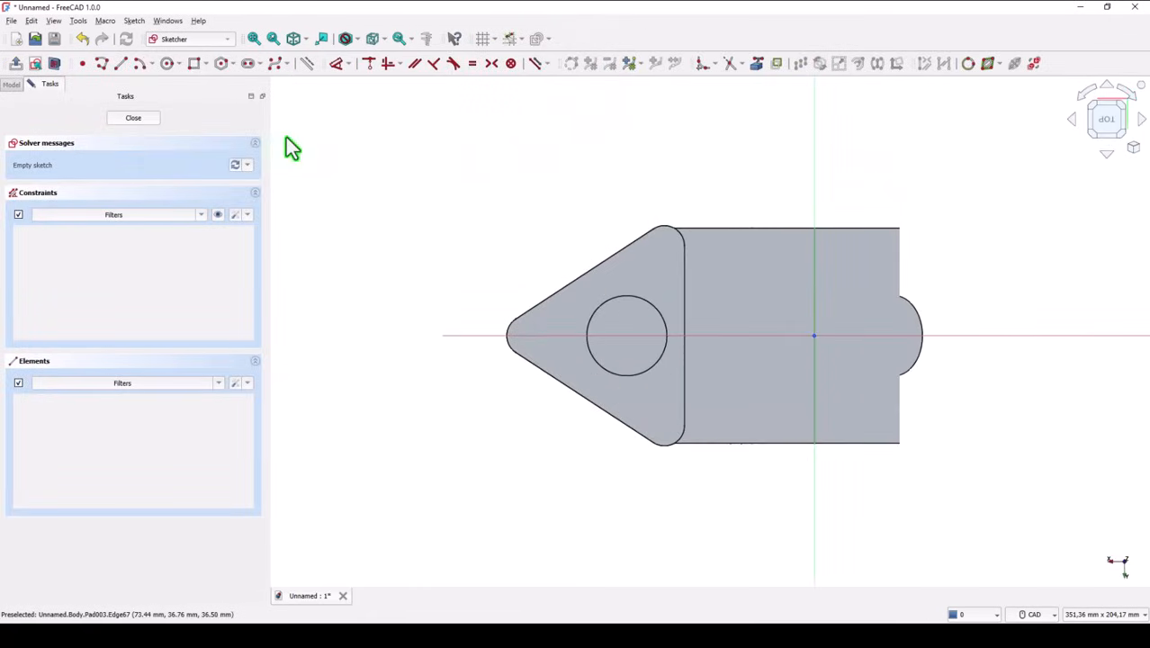
left_click(166, 63)
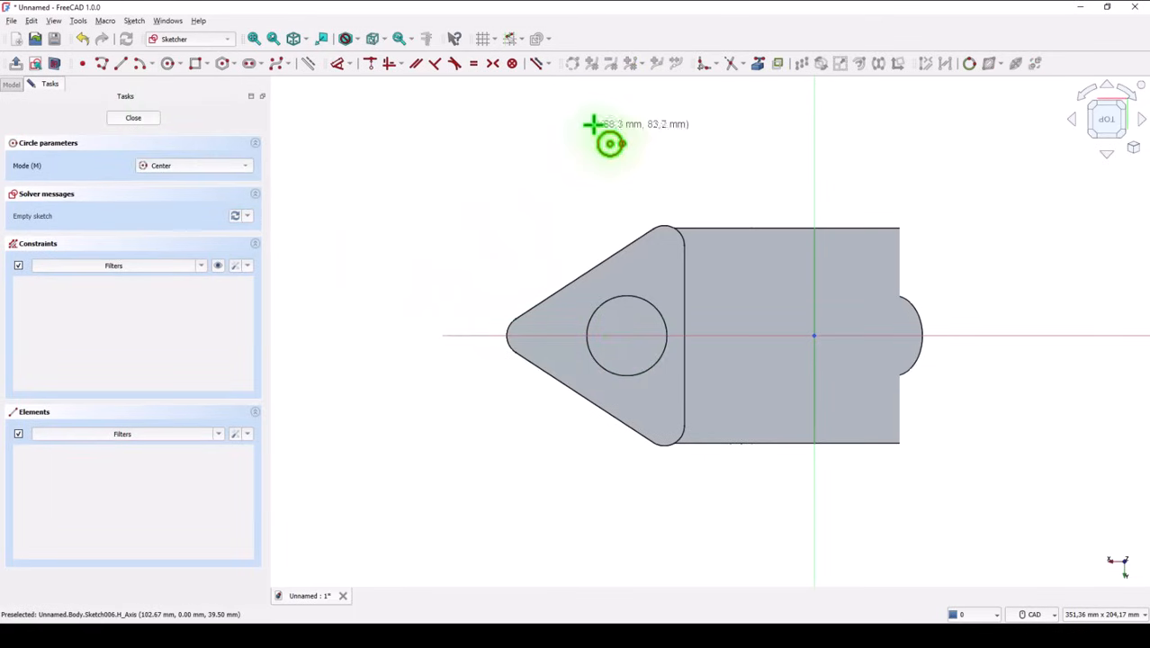
left_click(644, 300)
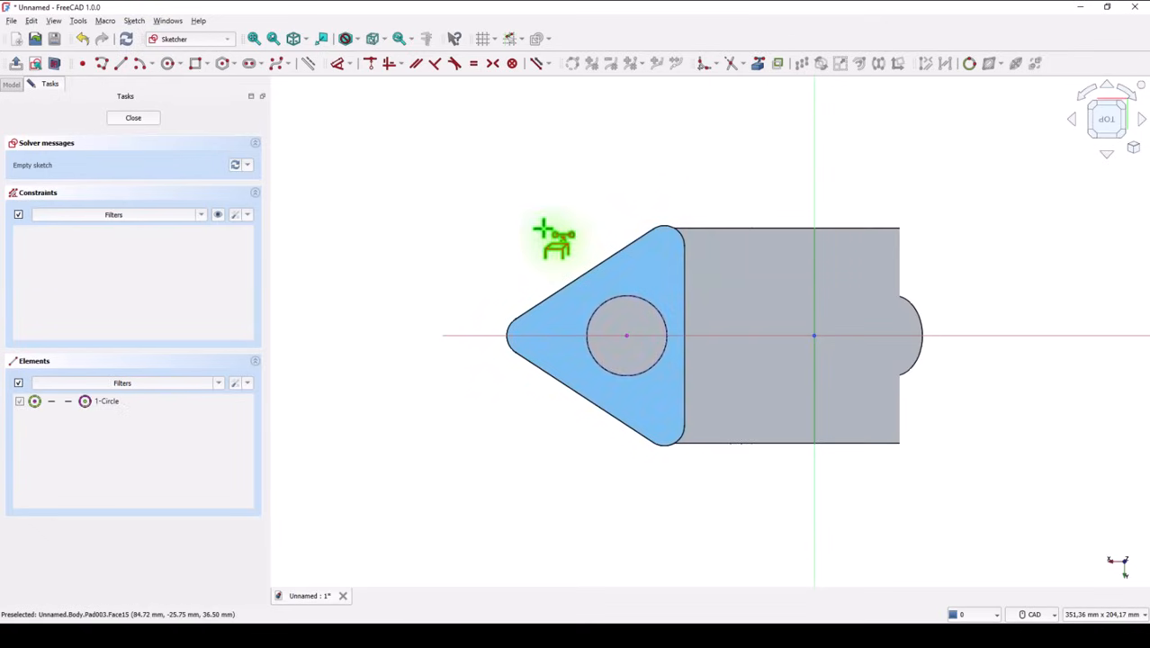
Step: Draw a 20 mm diameter circle concentric with the referenced boss edge
left_click(168, 63)
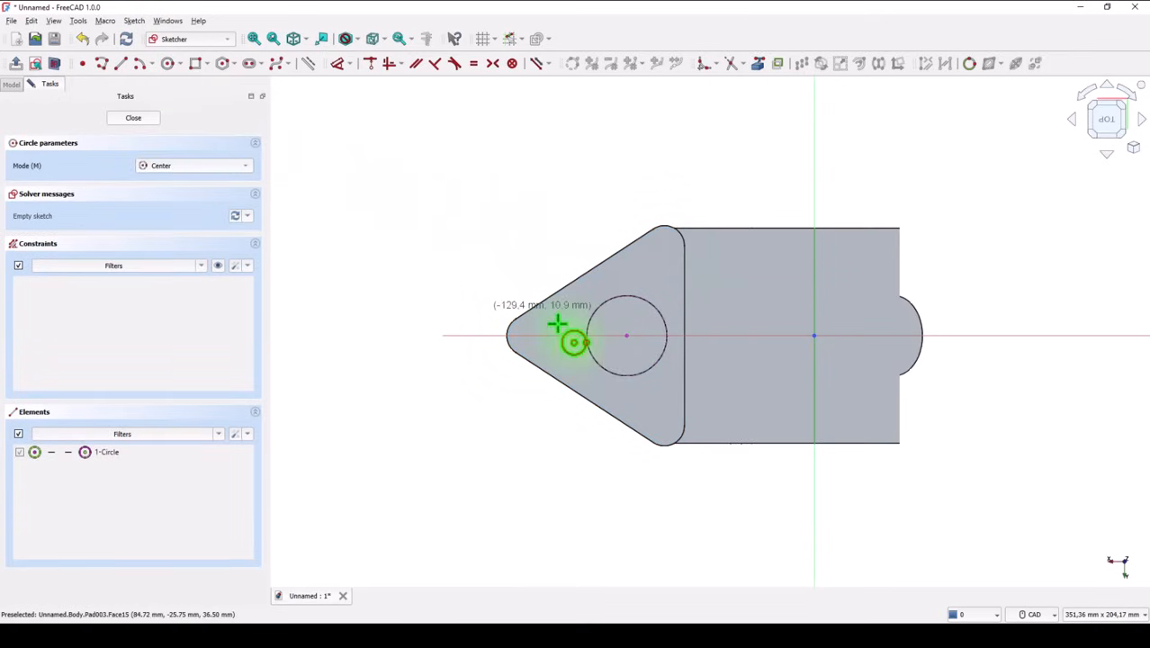
left_click(626, 334)
type("20")
key("Return")
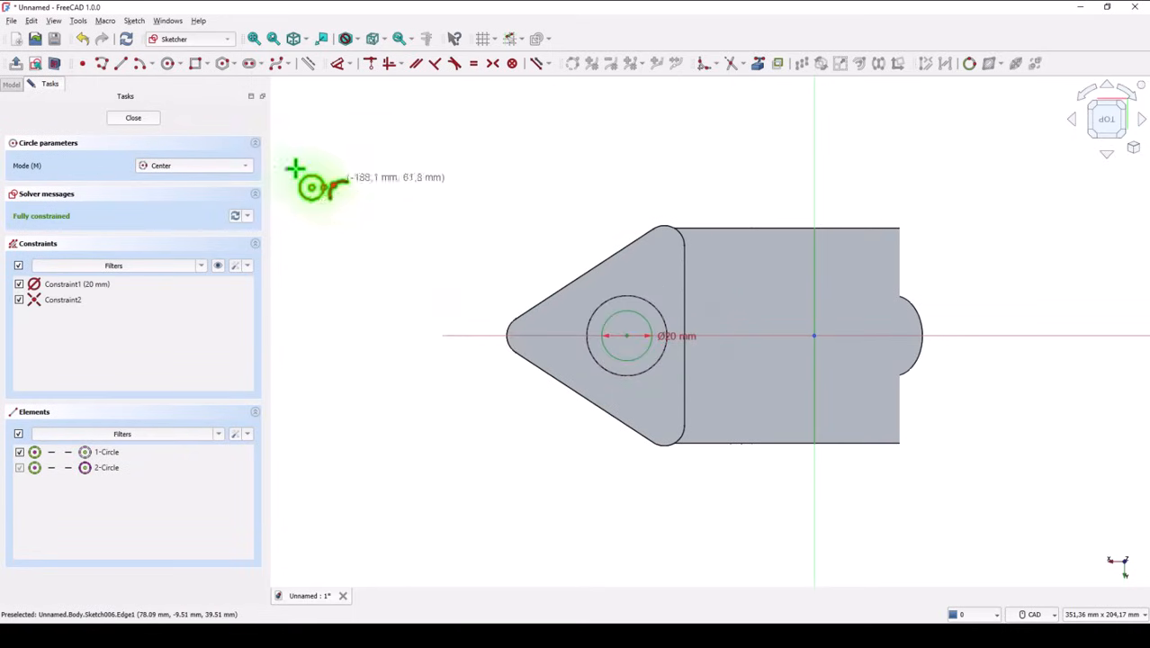
Step: Close the 20 mm circle sketch and pocket it through all, boring a hole through the round boss and plate
left_click(132, 118)
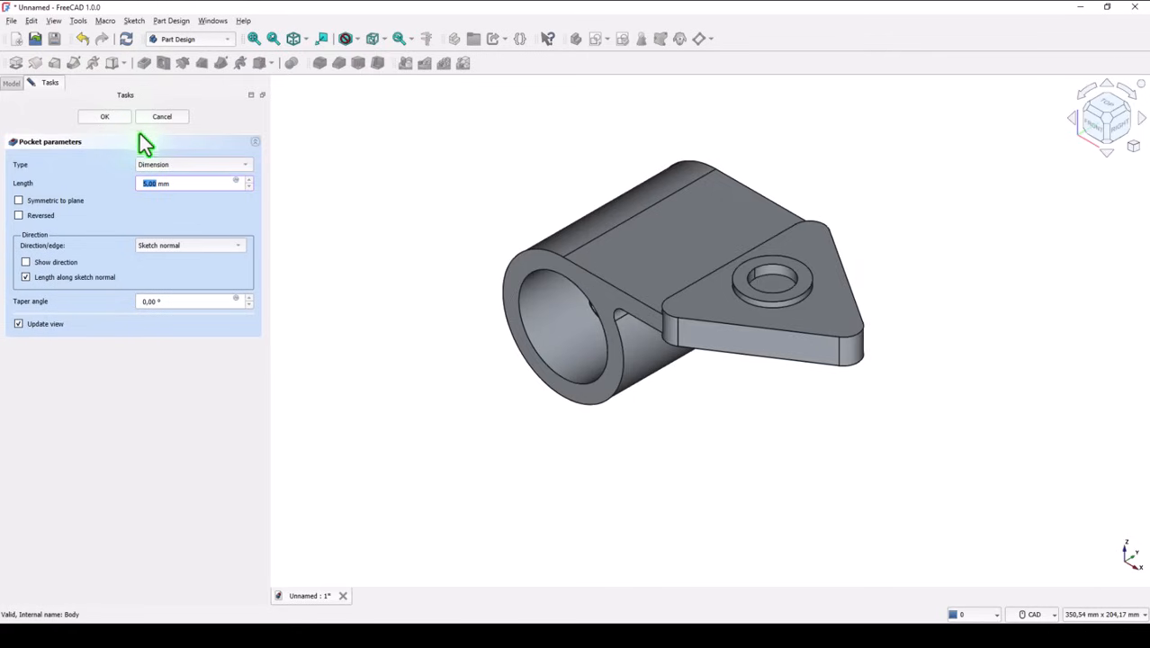
left_click(177, 166)
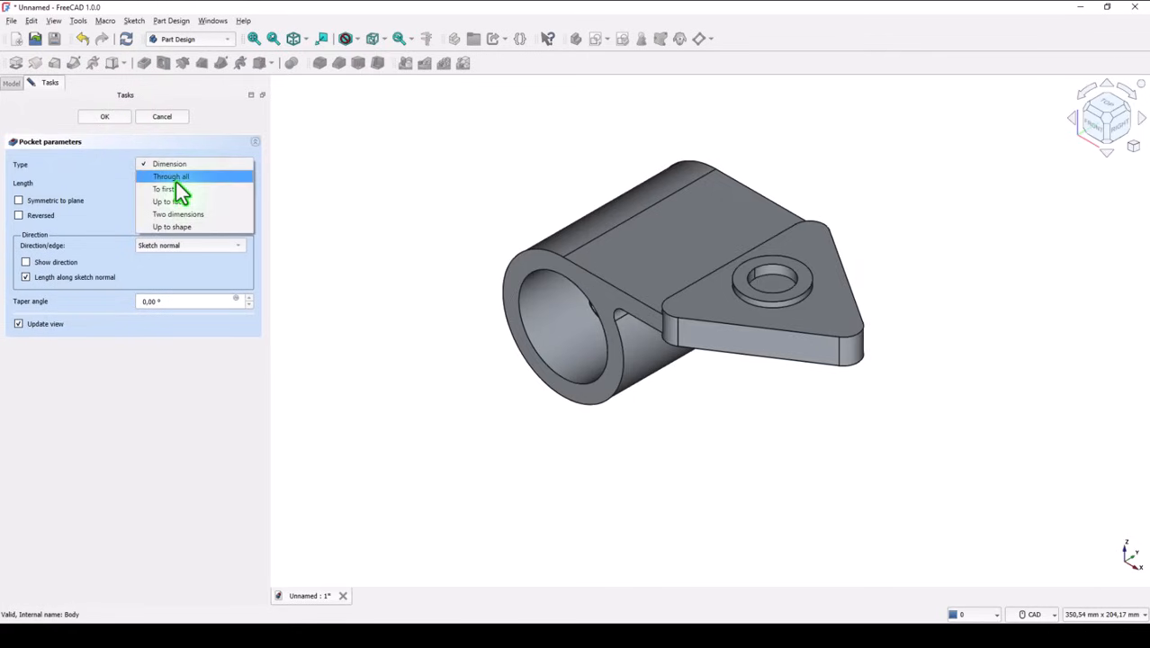
left_click(176, 179)
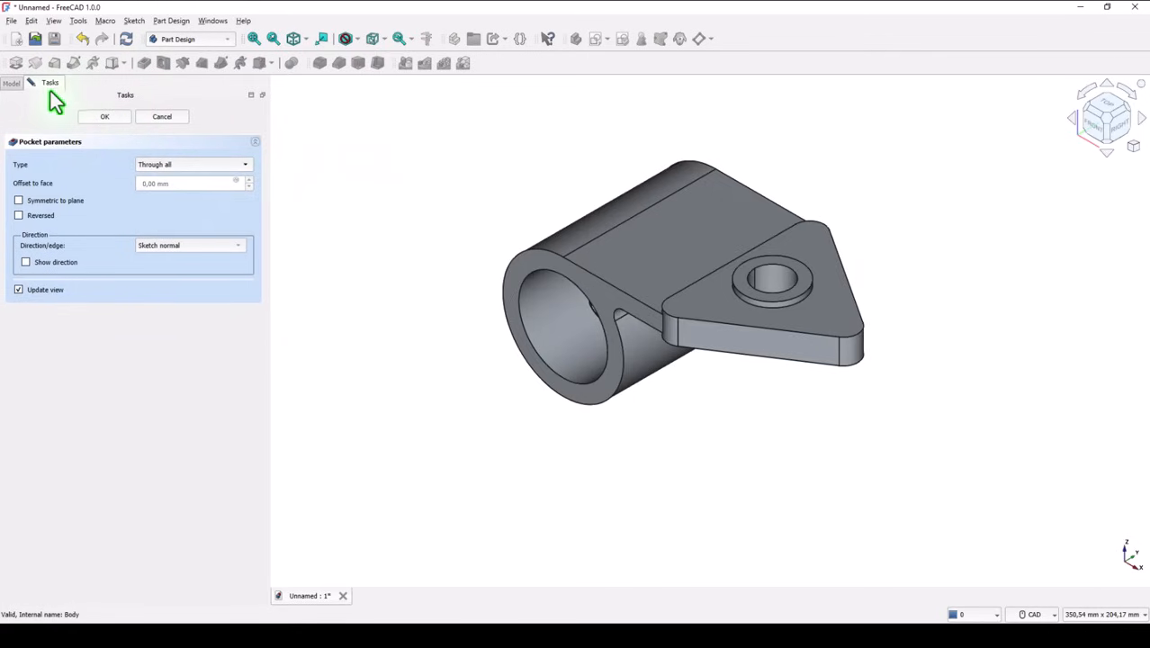
key("Return")
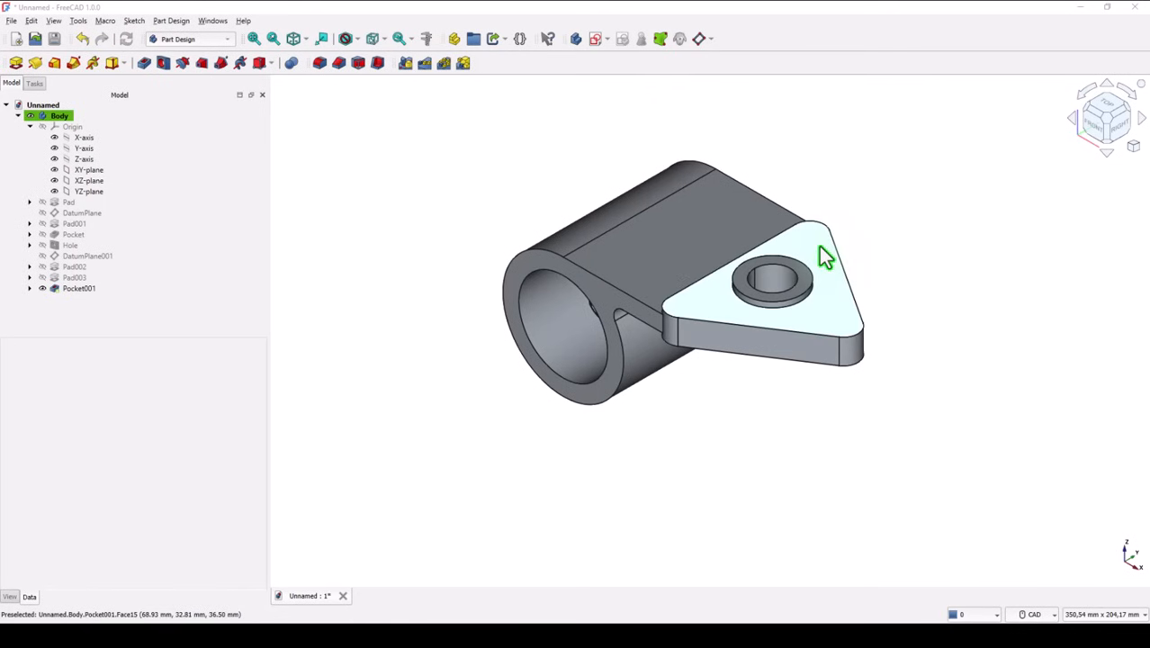
Step: Start a sketch on the triangular plate's upper face and reference its three rounded corner arcs as external geometry
left_click(819, 246)
left_click(596, 39)
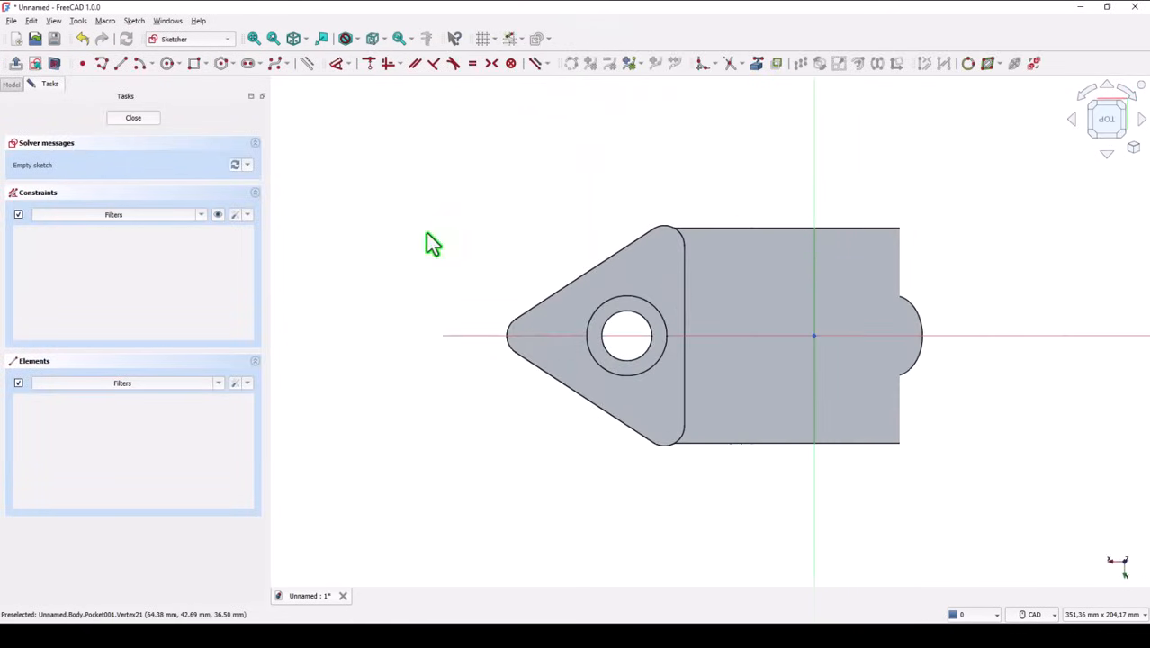
left_click(757, 63)
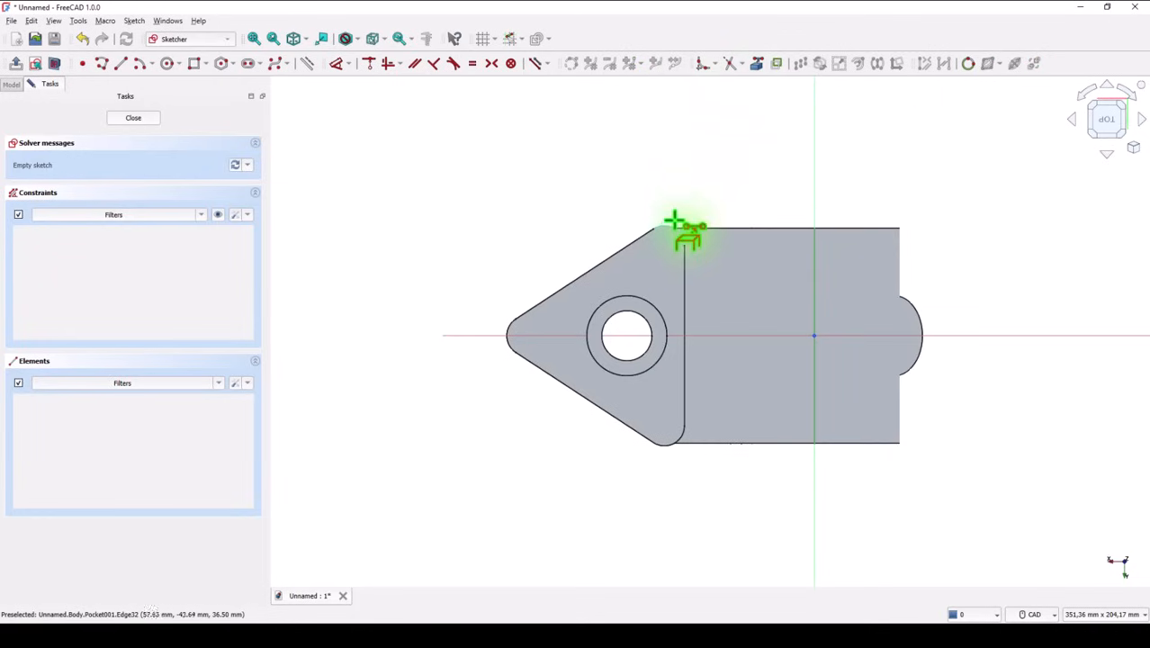
left_click(668, 228)
left_click(510, 328)
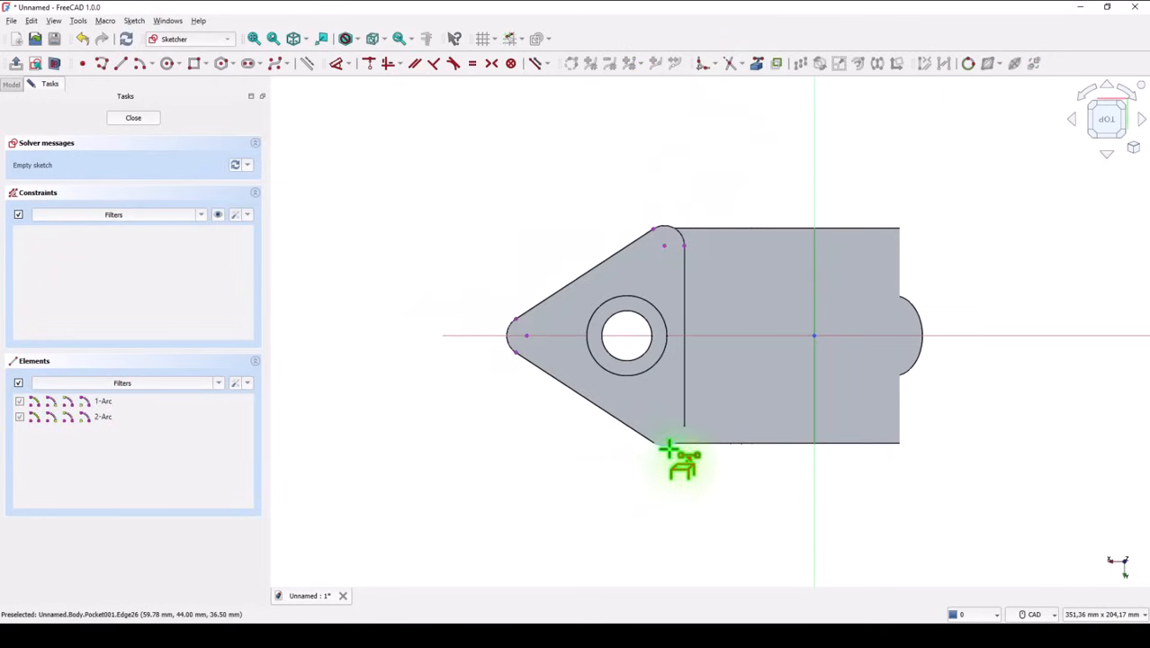
left_click(668, 446)
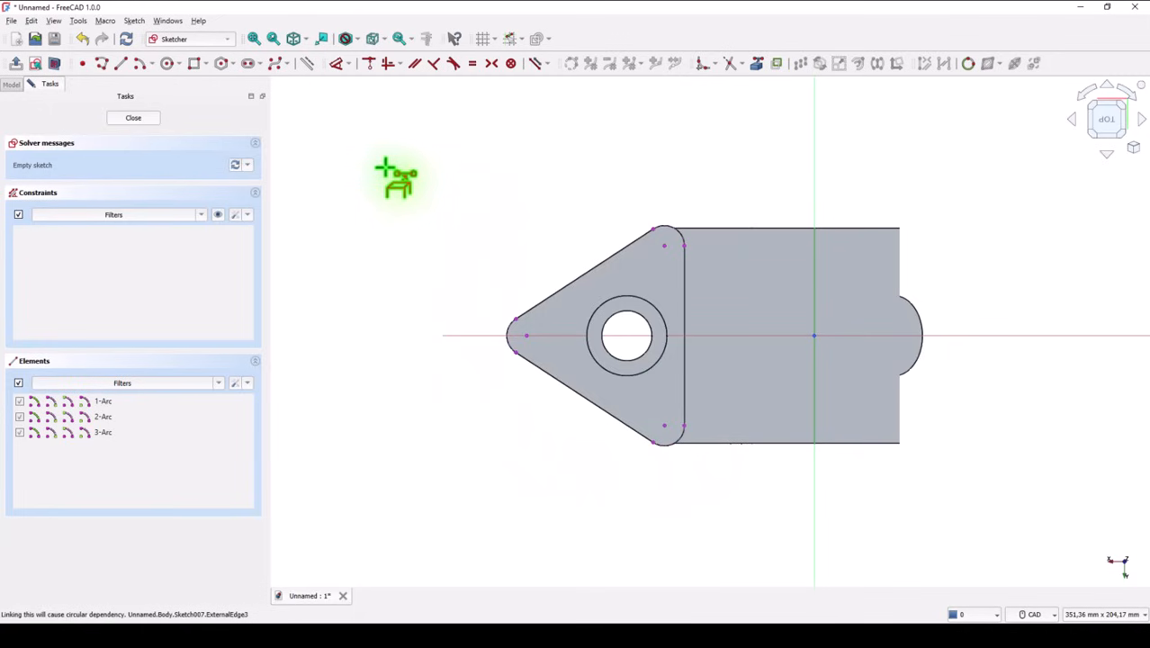
Step: Draw an 8 mm diameter circle centred on the plate's tip arc and one circle centred on each of the other two corner arcs
left_click(168, 64)
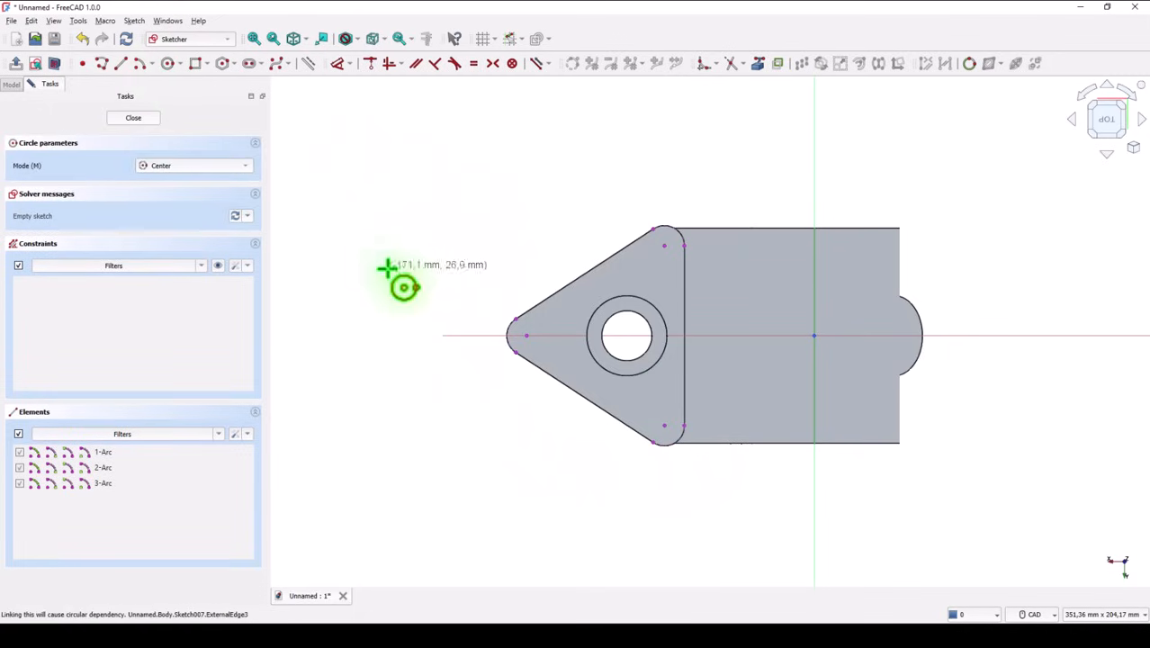
left_click(526, 336)
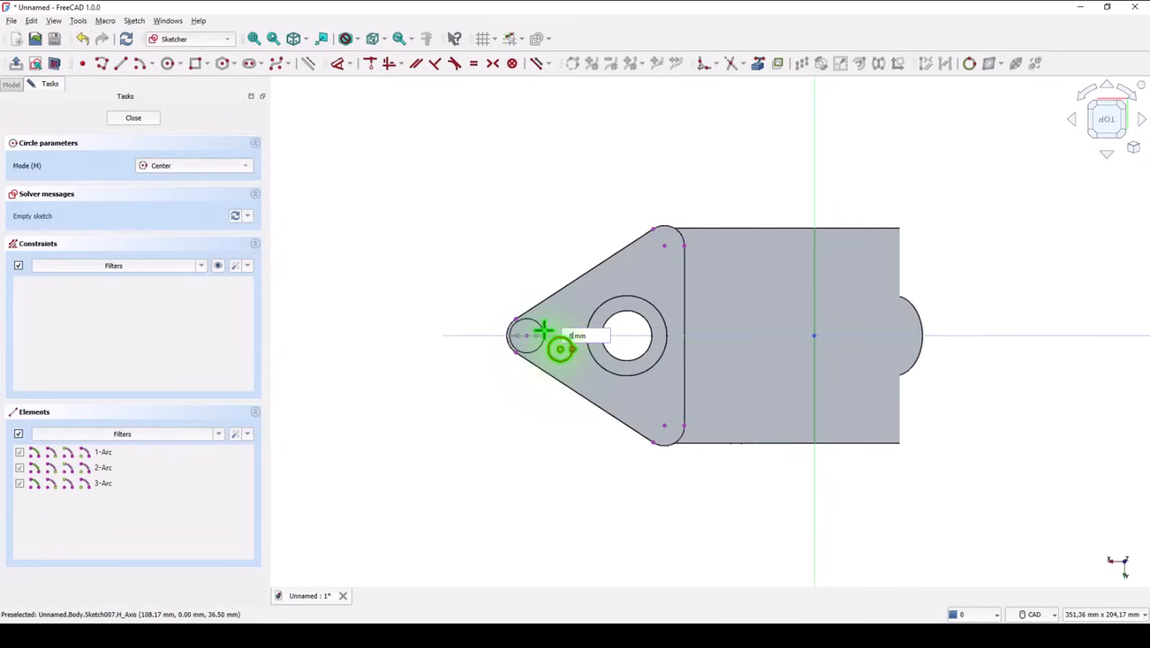
key("Return")
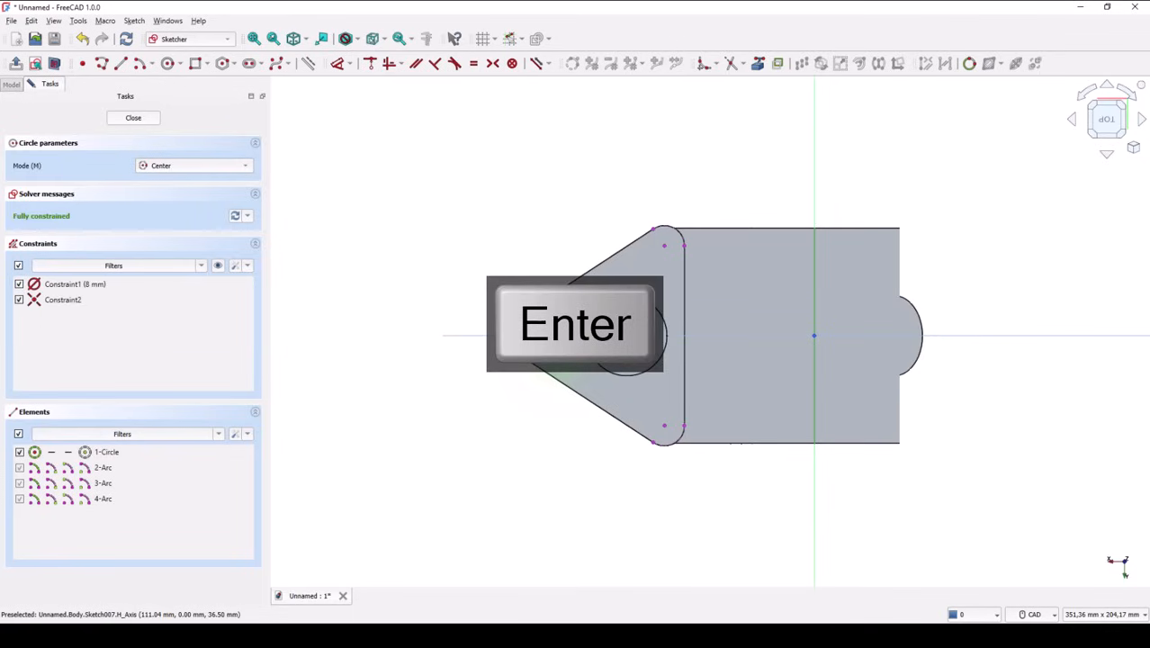
left_click(664, 250)
left_click(664, 263)
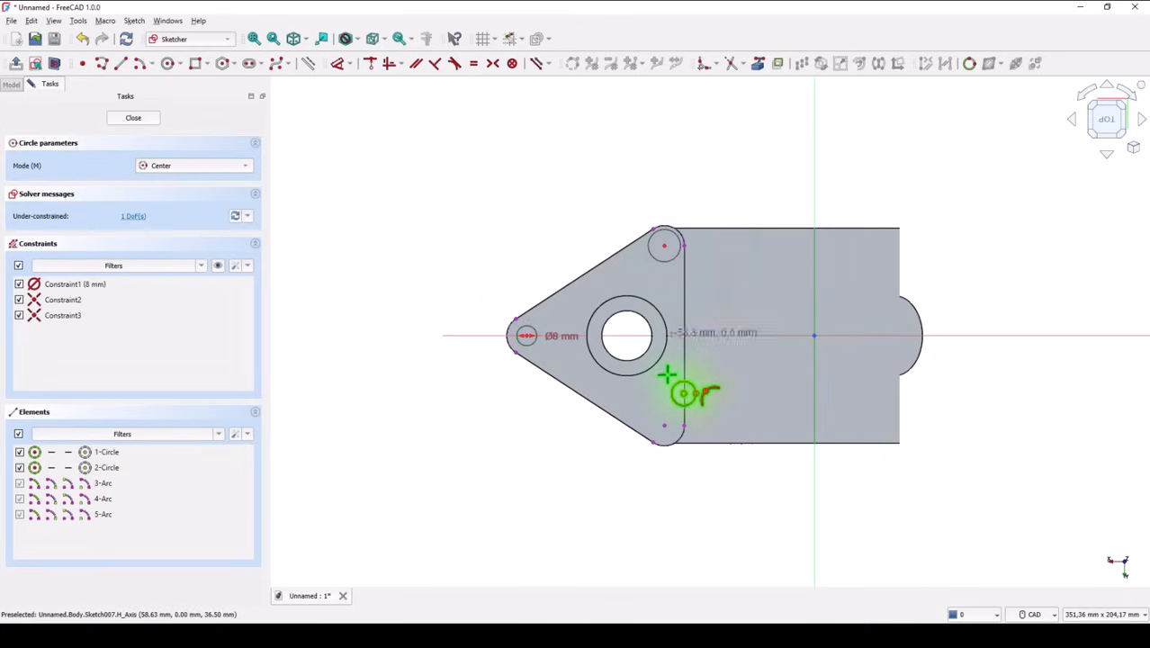
left_click(664, 427)
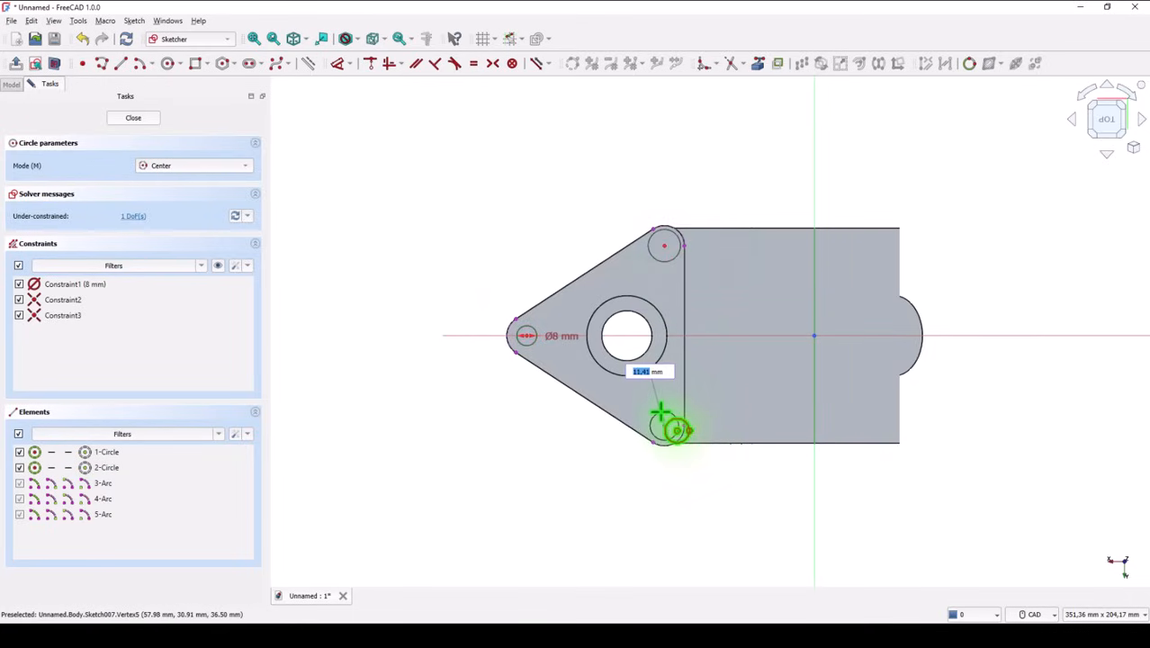
left_click(660, 413)
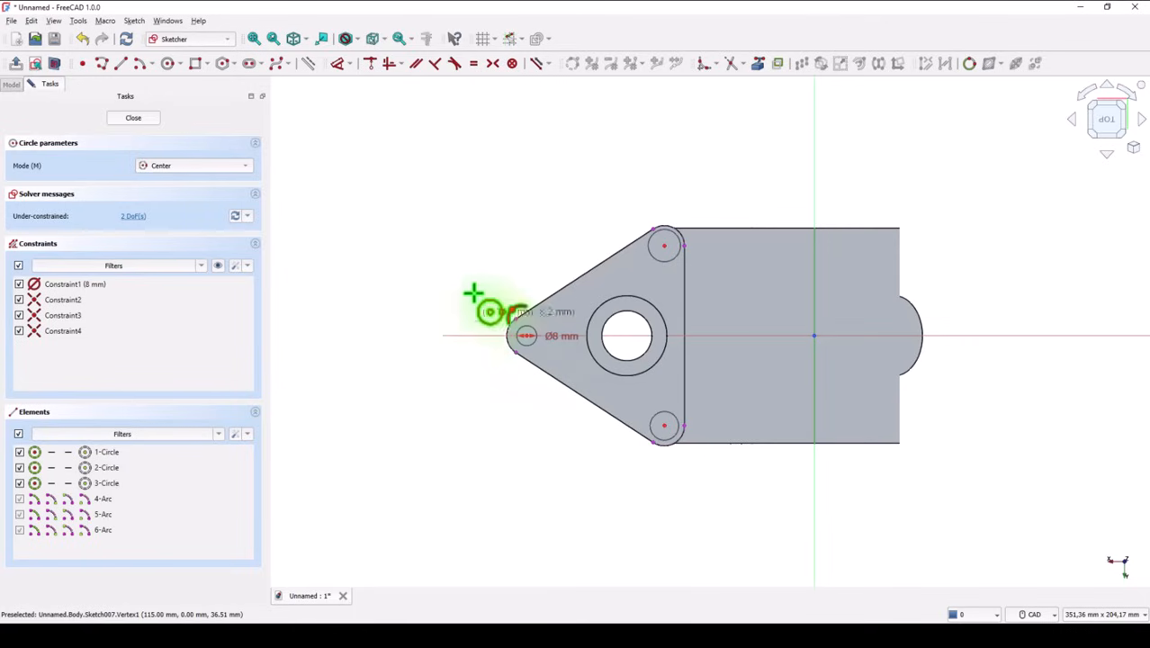
Step: Constrain the circles at the other two corners equal to the 8 mm circle at the plate's tip
left_click(473, 63)
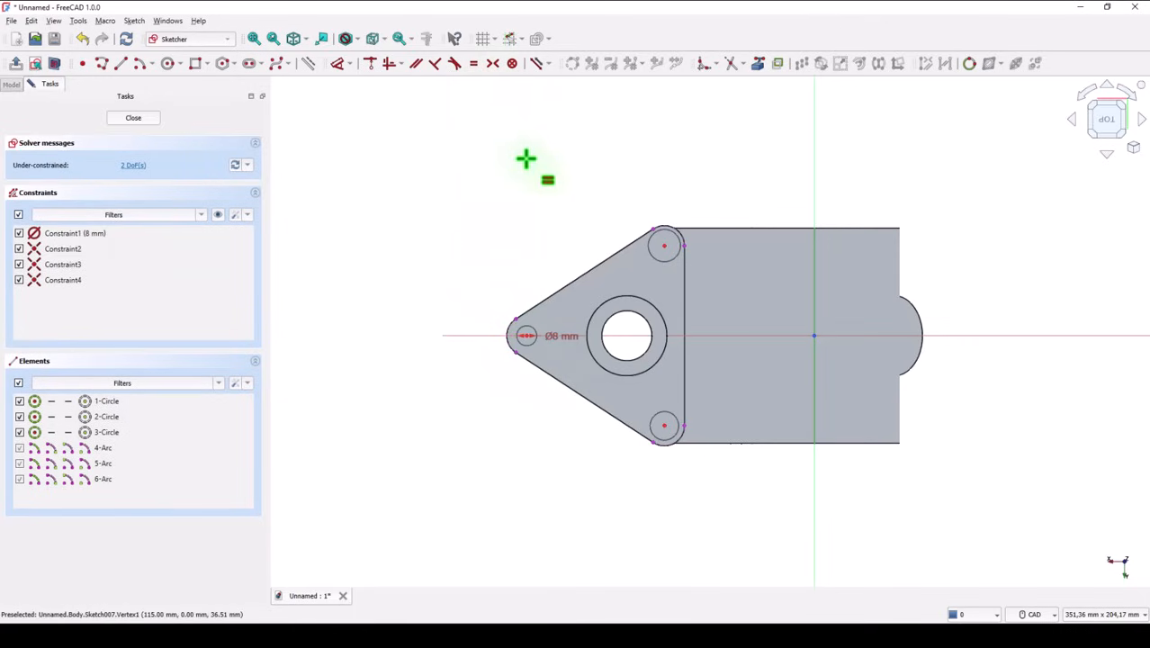
left_click(650, 252)
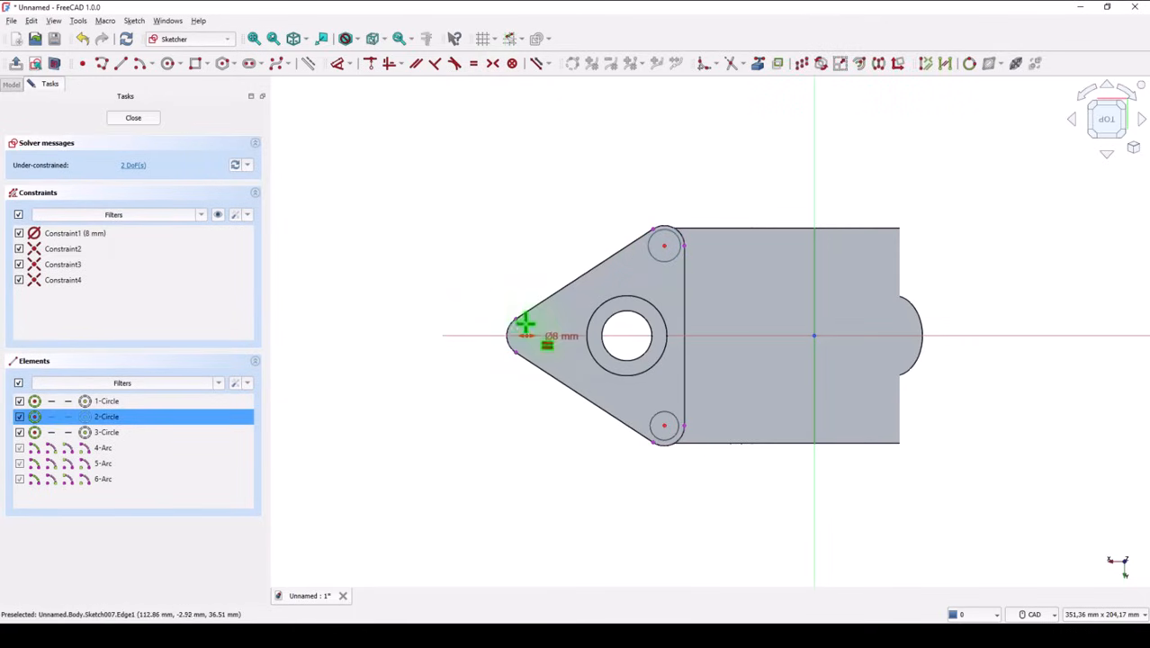
left_click(537, 326)
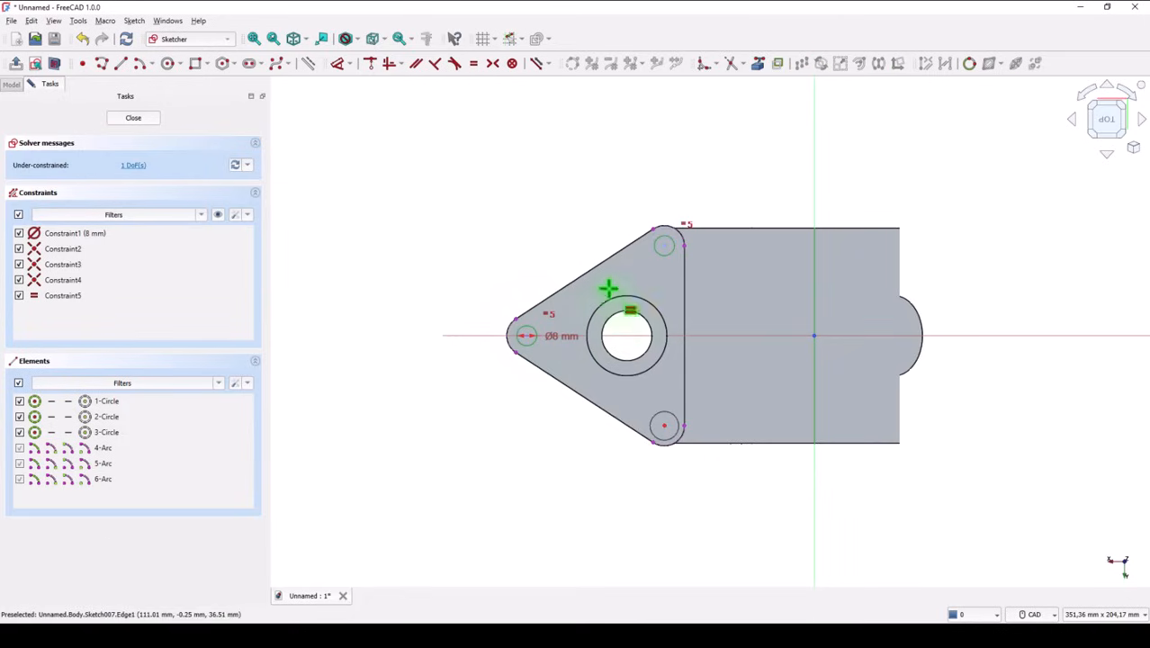
left_click(668, 258)
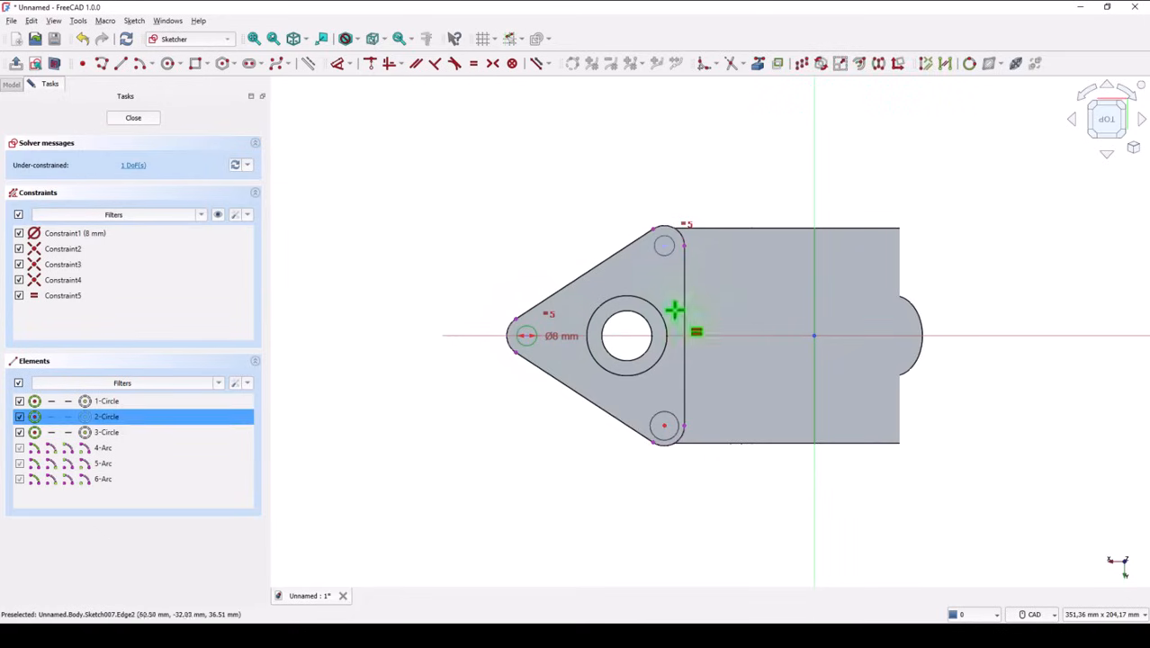
left_click(652, 417)
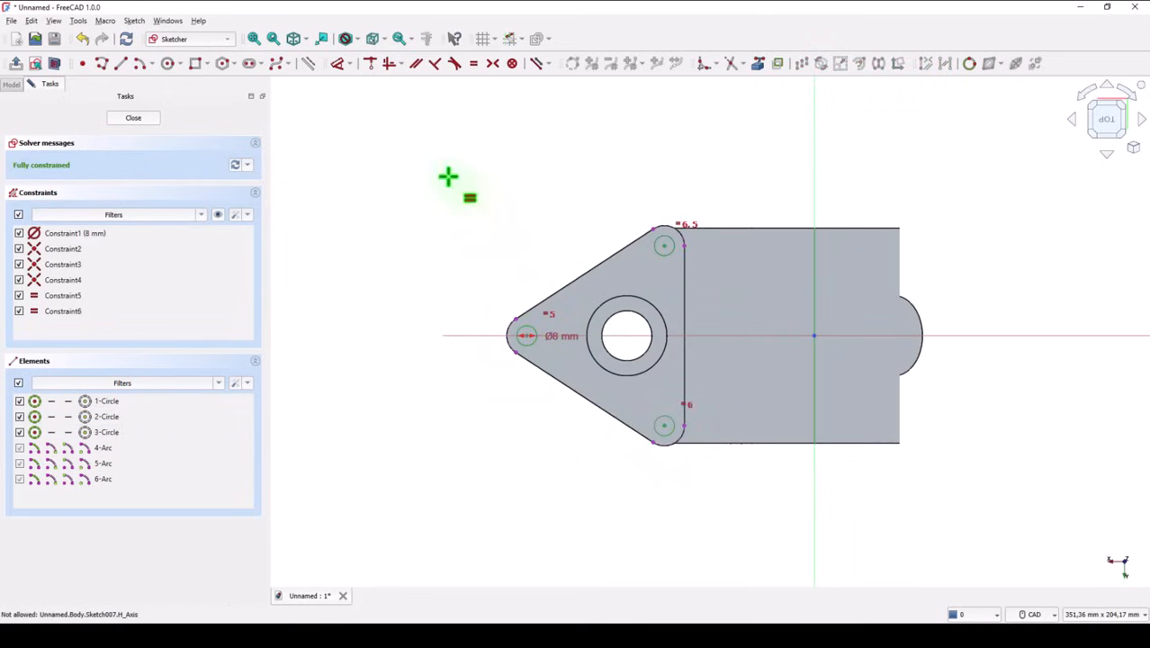
Step: Close the sketch and pocket the three corner circles through all of the triangular plate
left_click(127, 121)
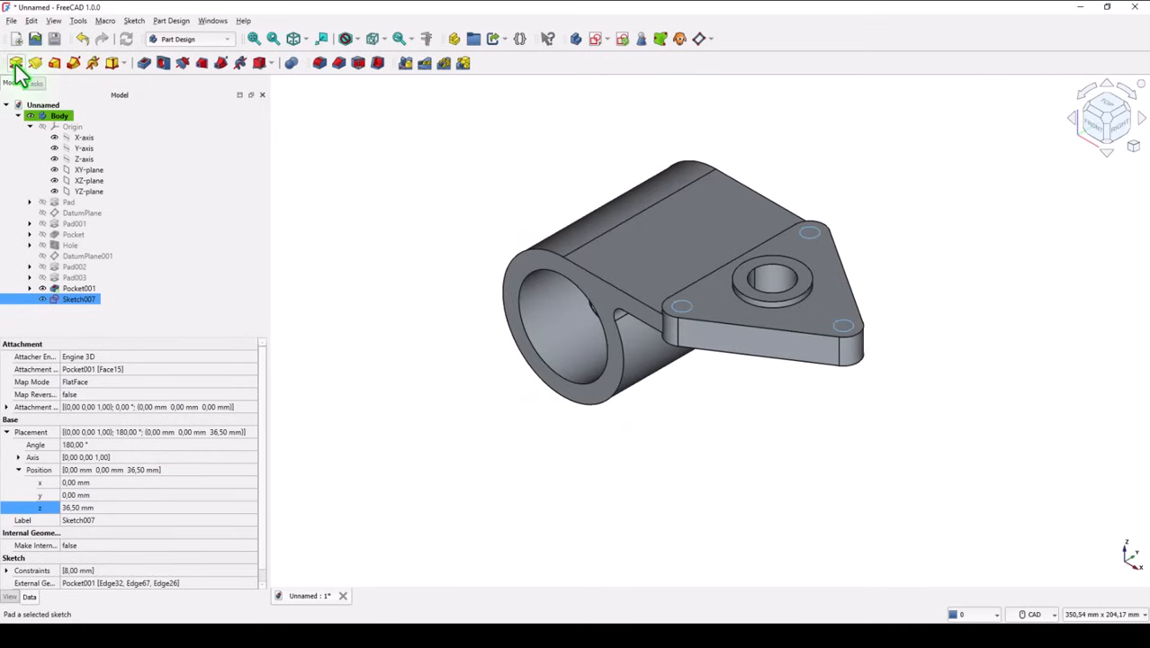
left_click(140, 64)
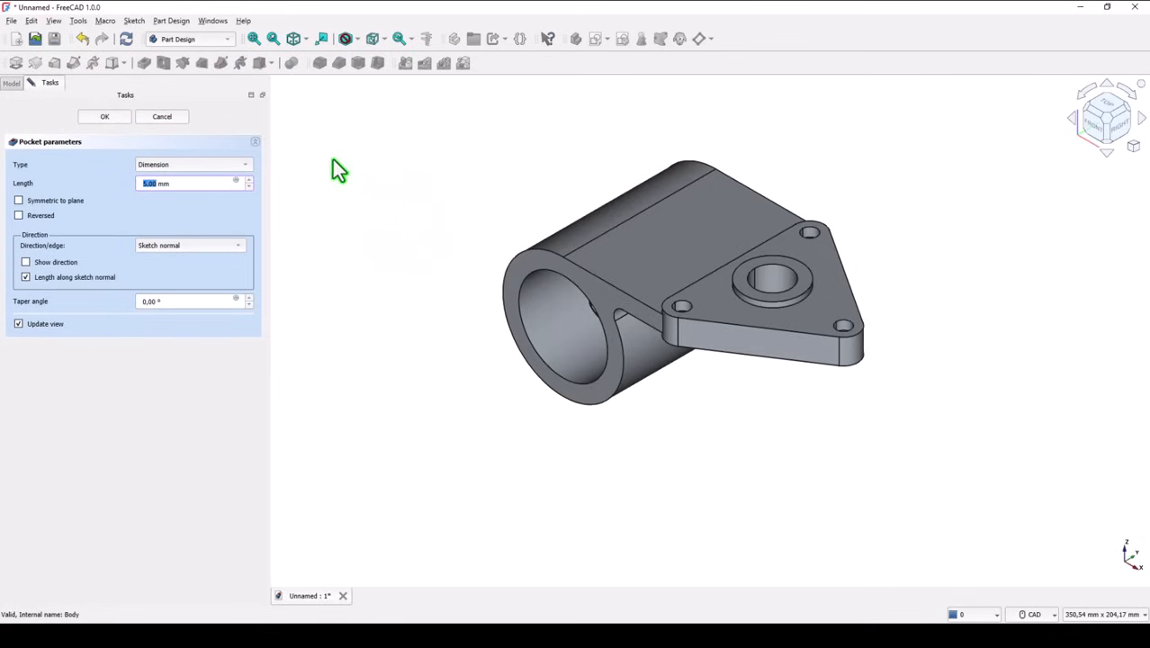
left_click(190, 163)
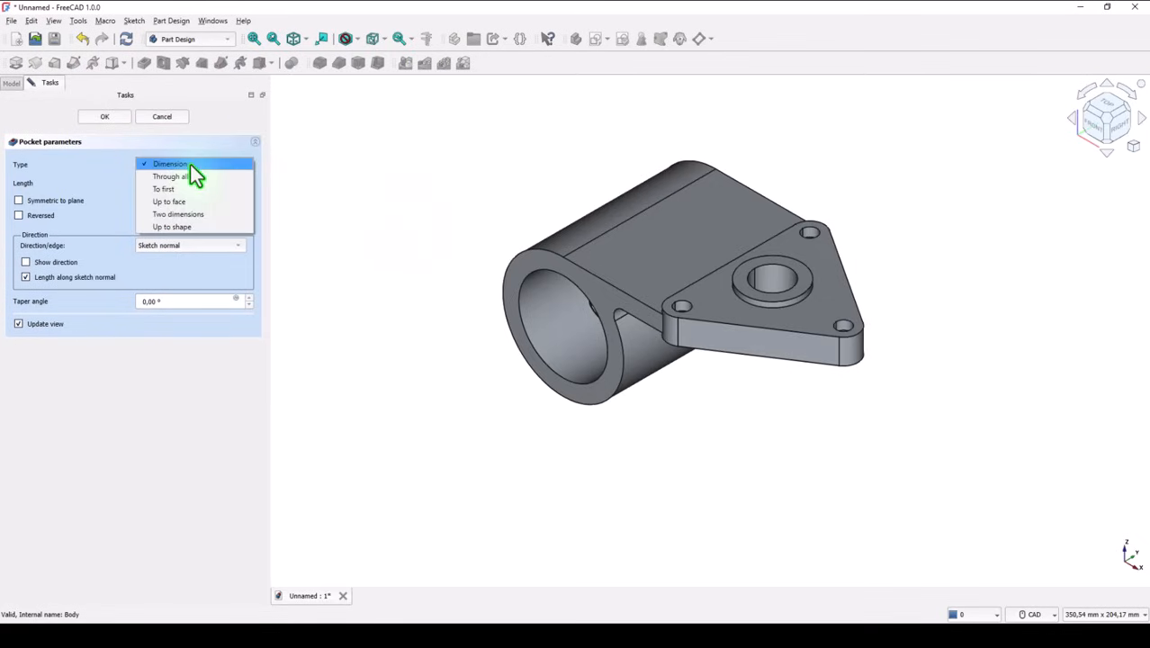
left_click(191, 177)
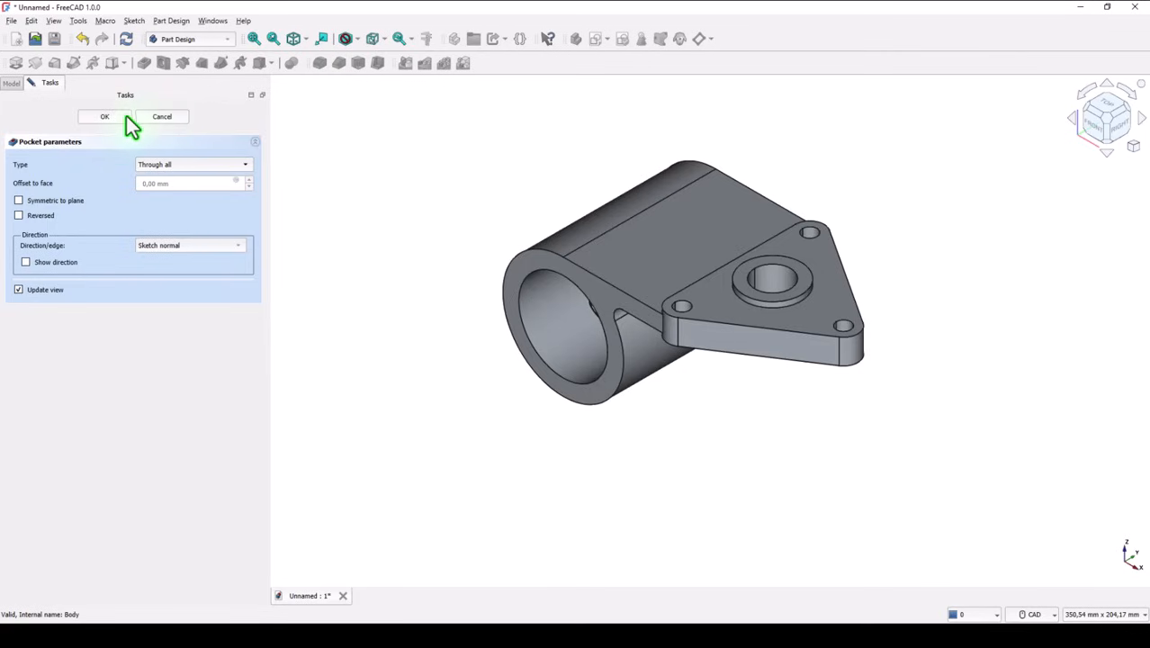
key("Return")
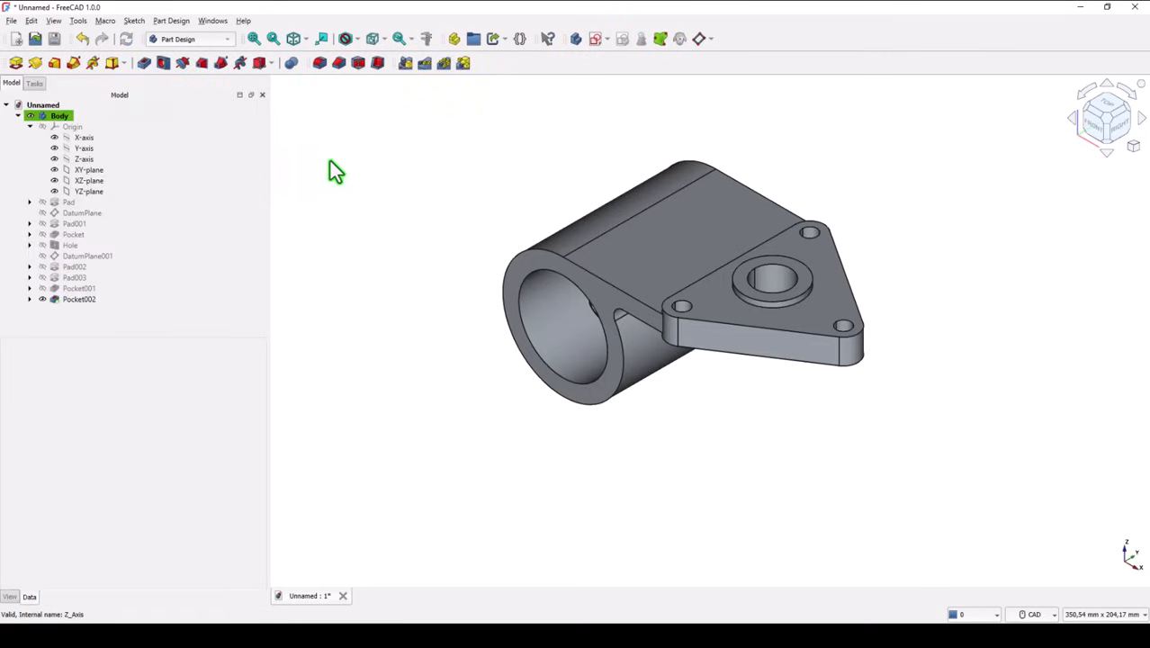
Step: Collapse the Origin group in the model tree and show the whole bracket in isometric view
left_click(30, 127)
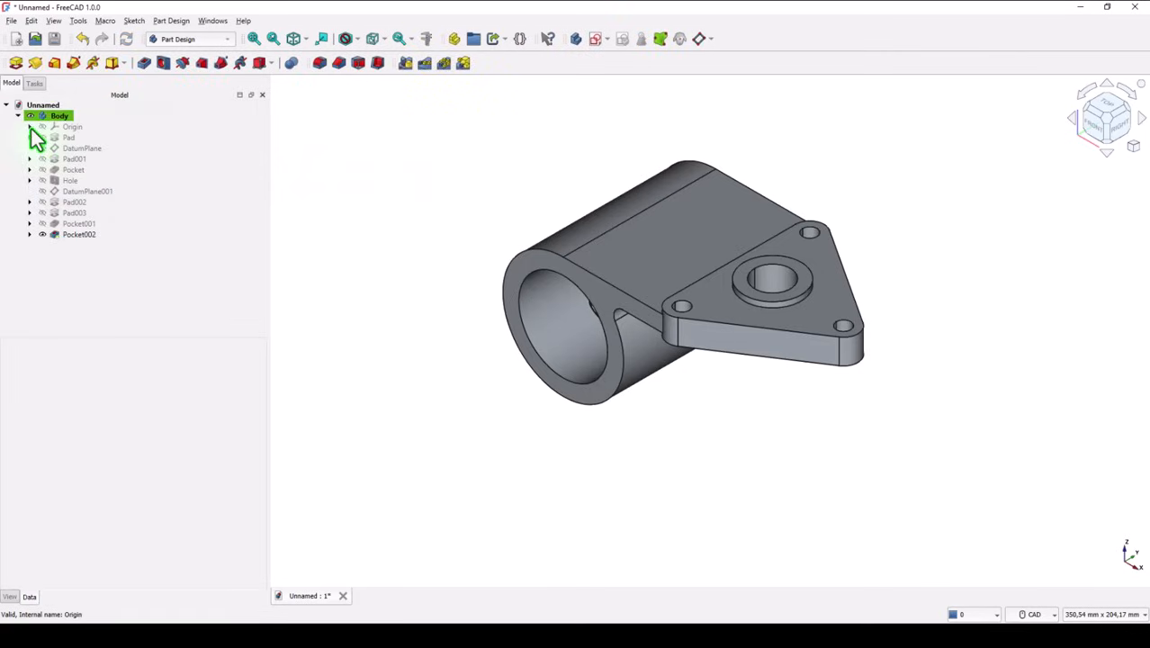
mouse_move(408, 181)
middle_mouse_down()
mouse_move(403, 129)
mouse_move(290, 60)
middle_mouse_up()
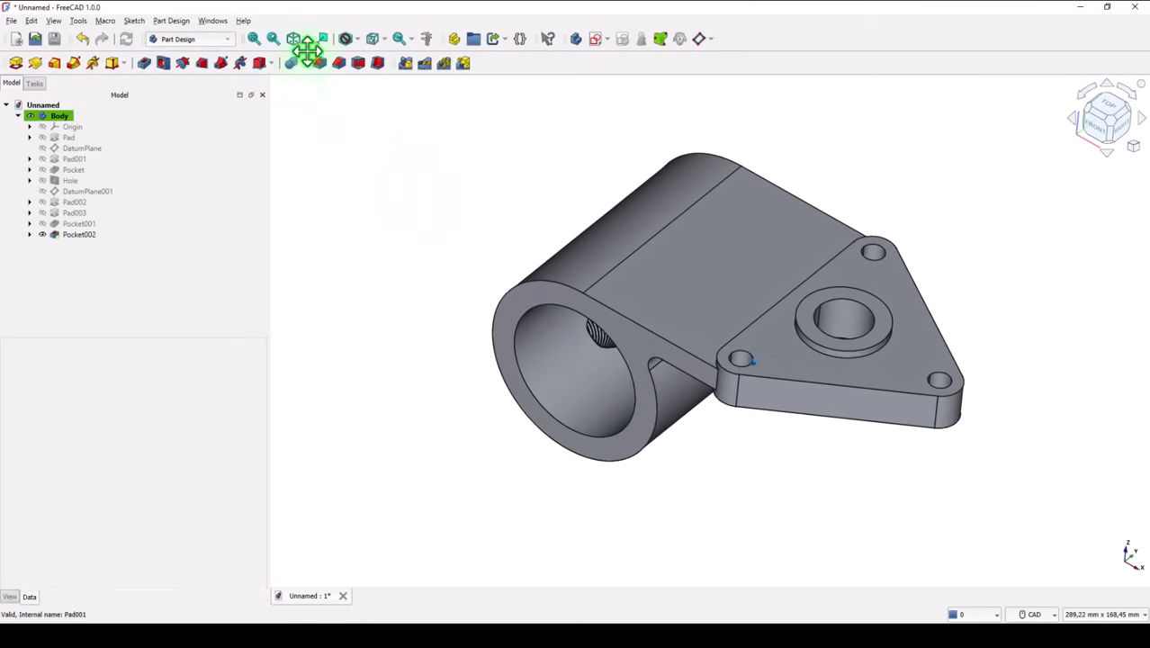
left_click(297, 42)
left_click(255, 41)
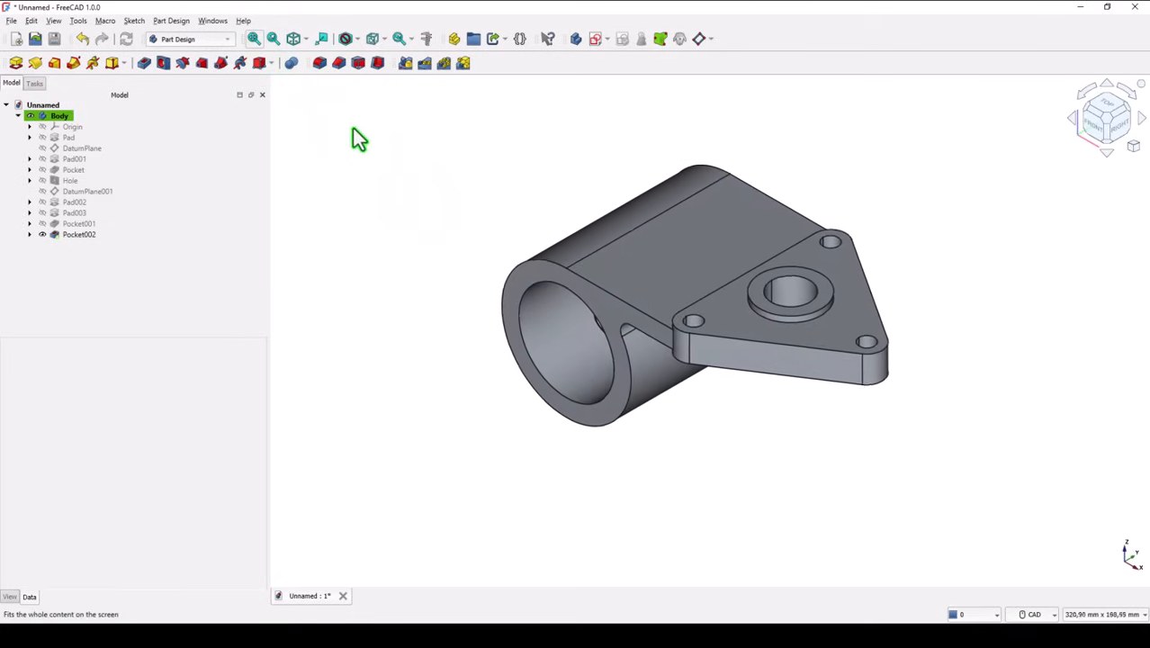